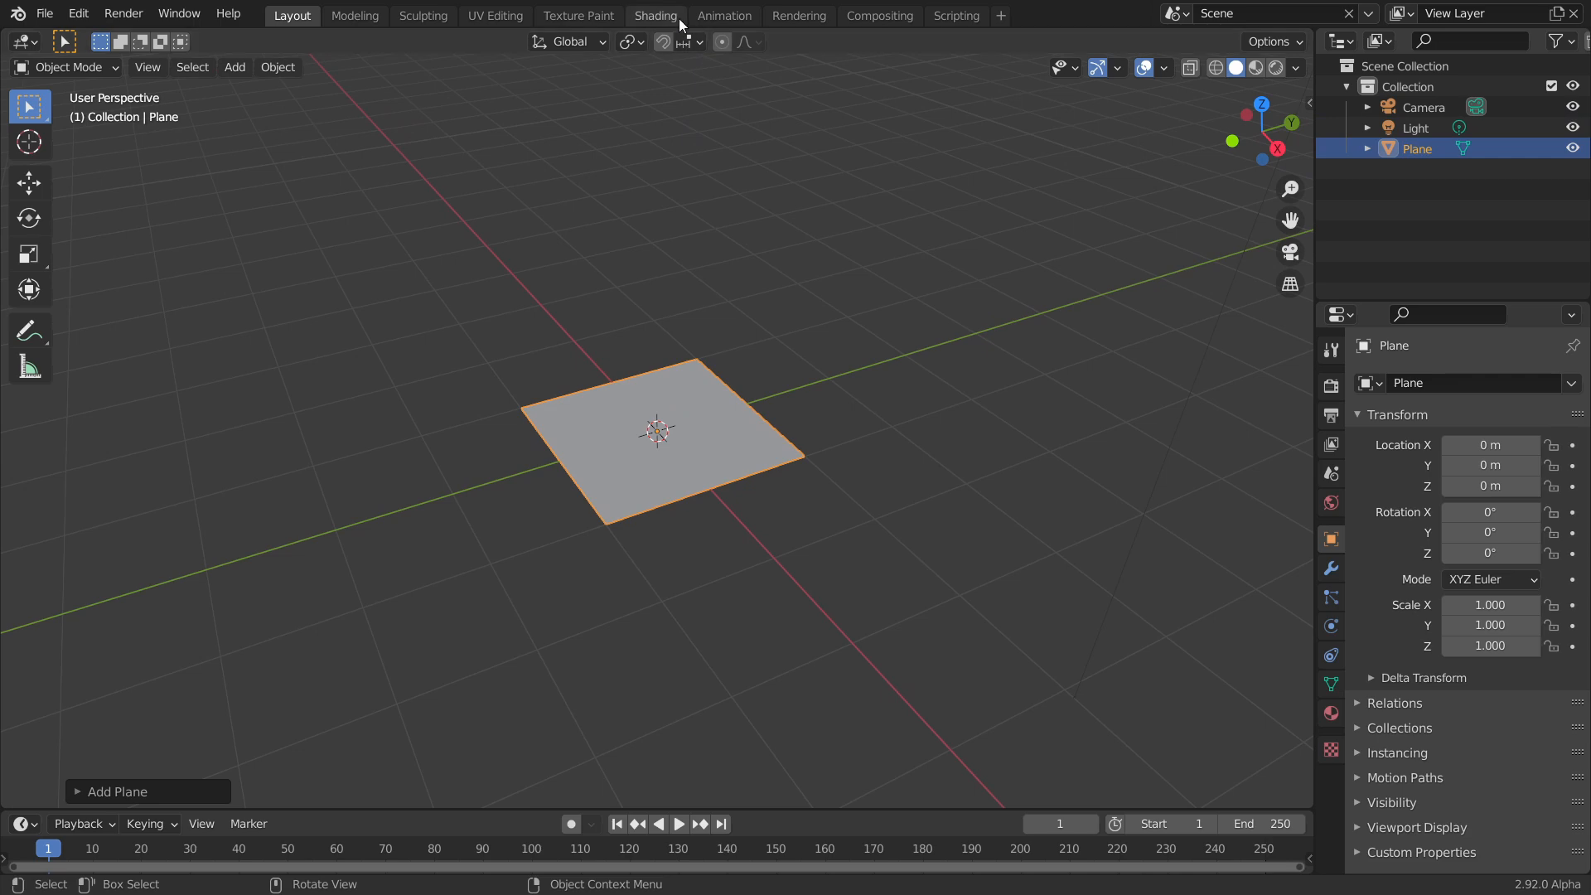
- In the Shading workspace, view the plane straight from above with rendered viewport shading
{"action": "left_click_drag", "start_coordinate": [1256, 103], "coordinate": [1250, 114]}
{"action": "left_click", "coordinate": [1259, 123]}
{"action": "scroll", "coordinate": [858, 274], "scroll_direction": "up", "scroll_amount": 4}
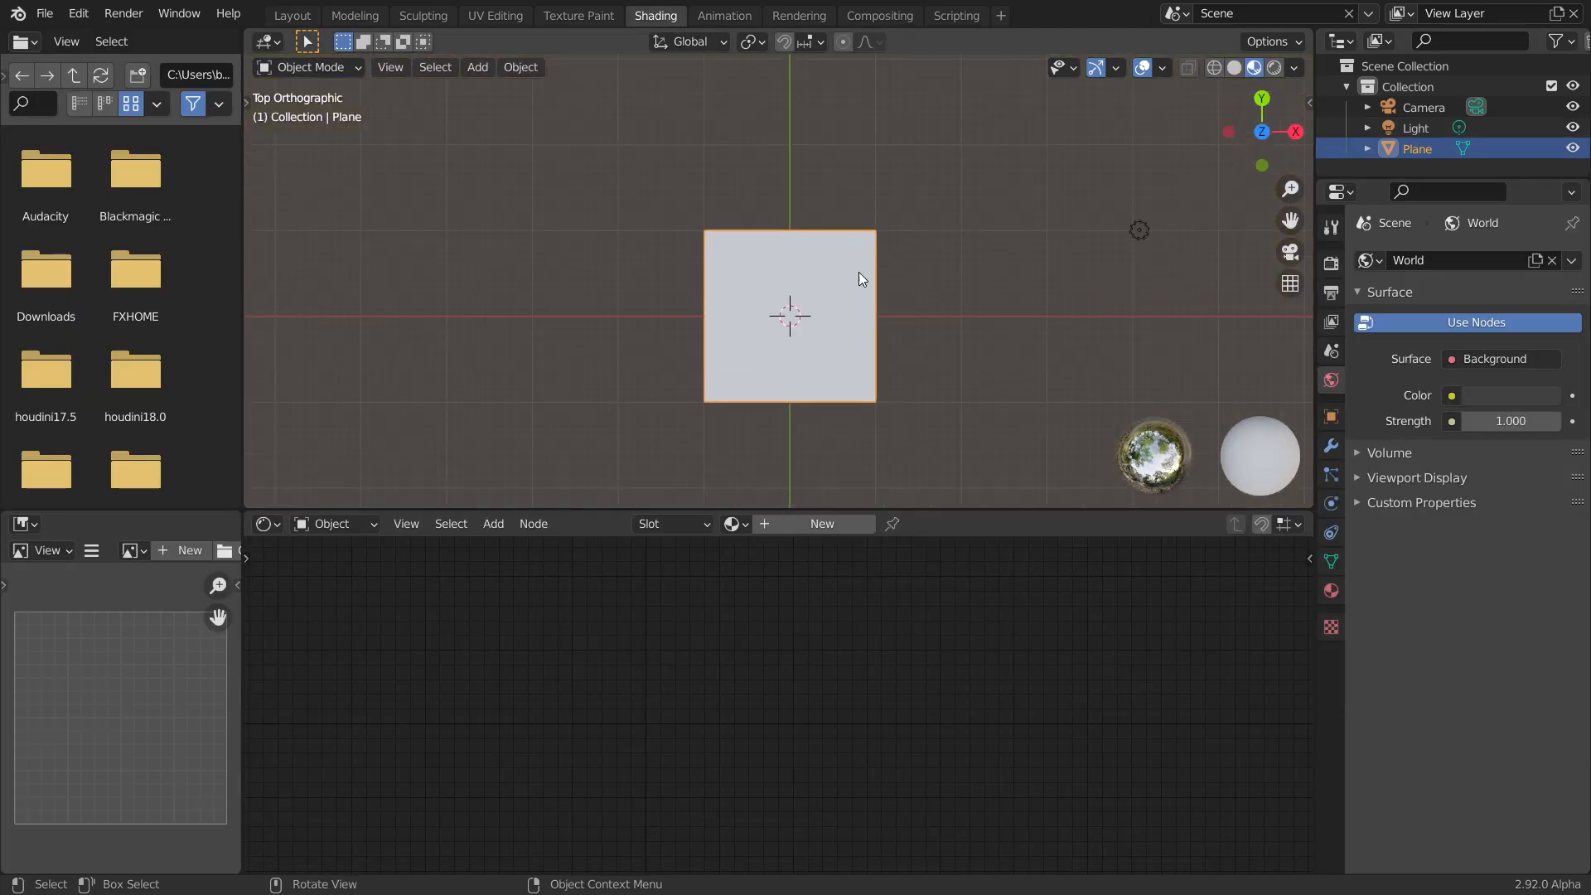
{"action": "middle_click_drag", "start_coordinate": [809, 312], "coordinate": [782, 299], "text": "shift"}
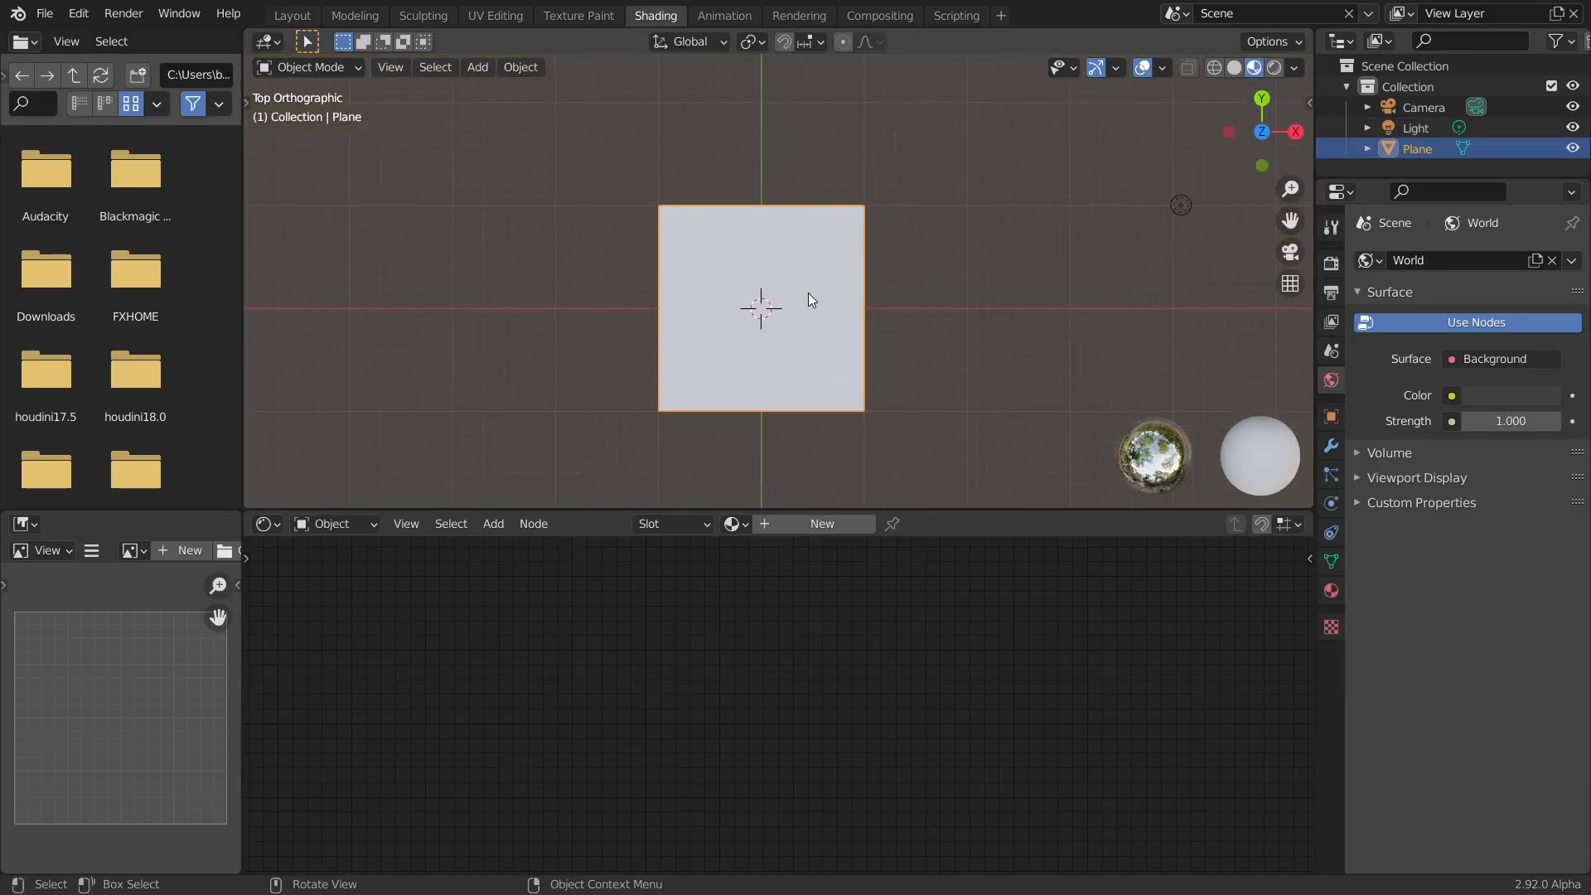
{"action": "left_click", "coordinate": [1276, 69]}
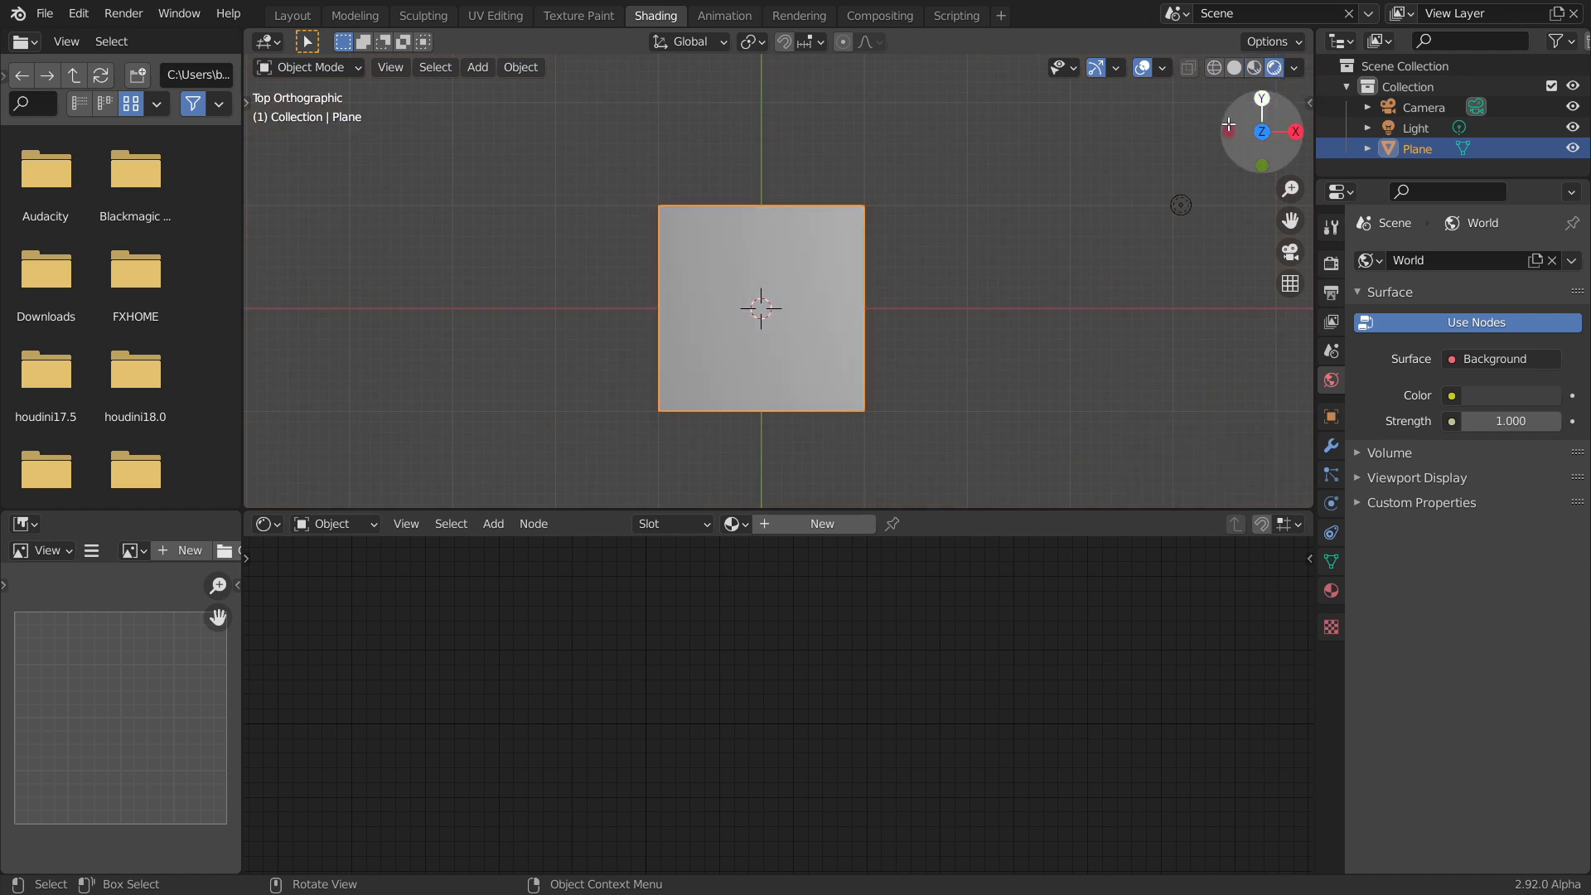
- Create a new material on the plane and delete its Principled BSDF node
{"action": "scroll", "coordinate": [844, 355], "scroll_direction": "up", "scroll_amount": 3}
{"action": "left_click", "coordinate": [794, 524]}
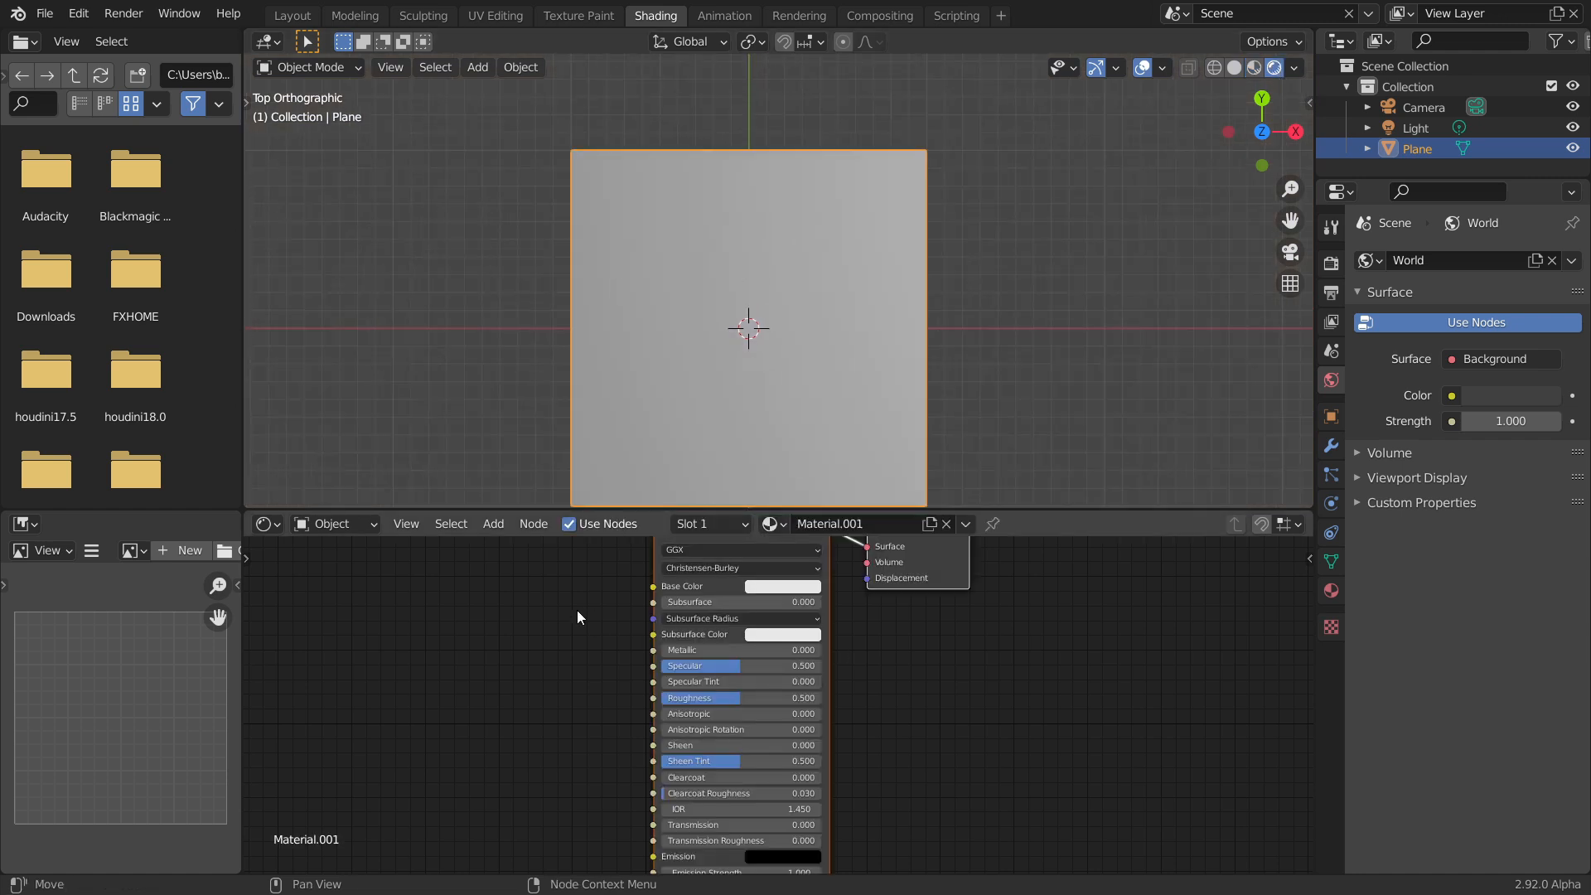
{"action": "left_click_drag", "start_coordinate": [649, 713], "coordinate": [792, 595]}
{"action": "key", "text": "x"}
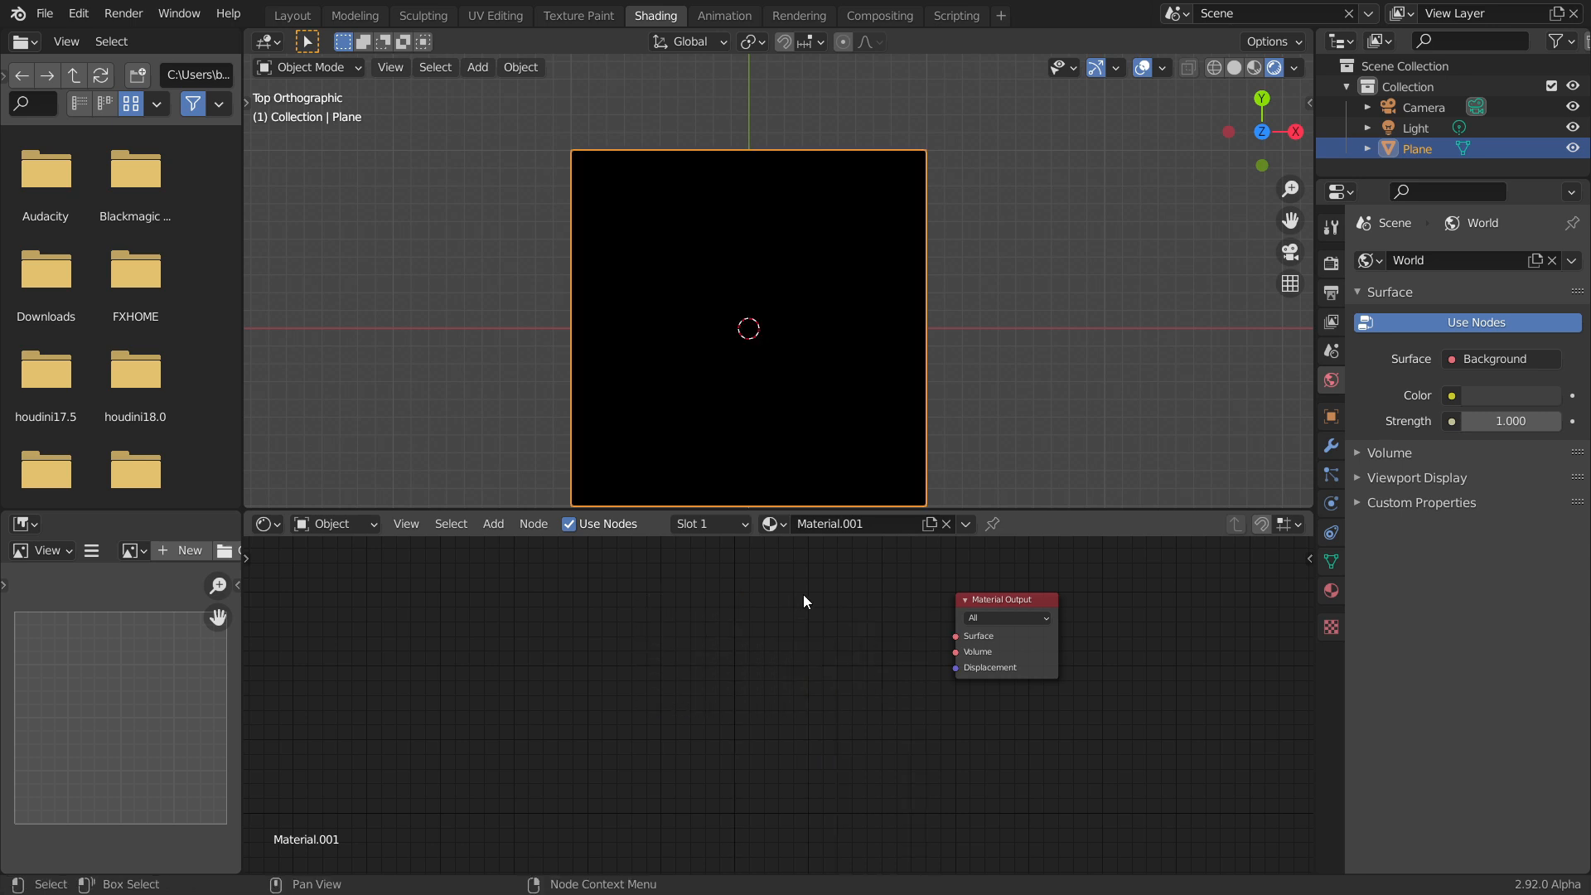
- Add an Image Texture node and connect its Color output to the Material Output's Surface input
{"action": "scroll", "coordinate": [798, 594], "scroll_direction": "up", "scroll_amount": 2}
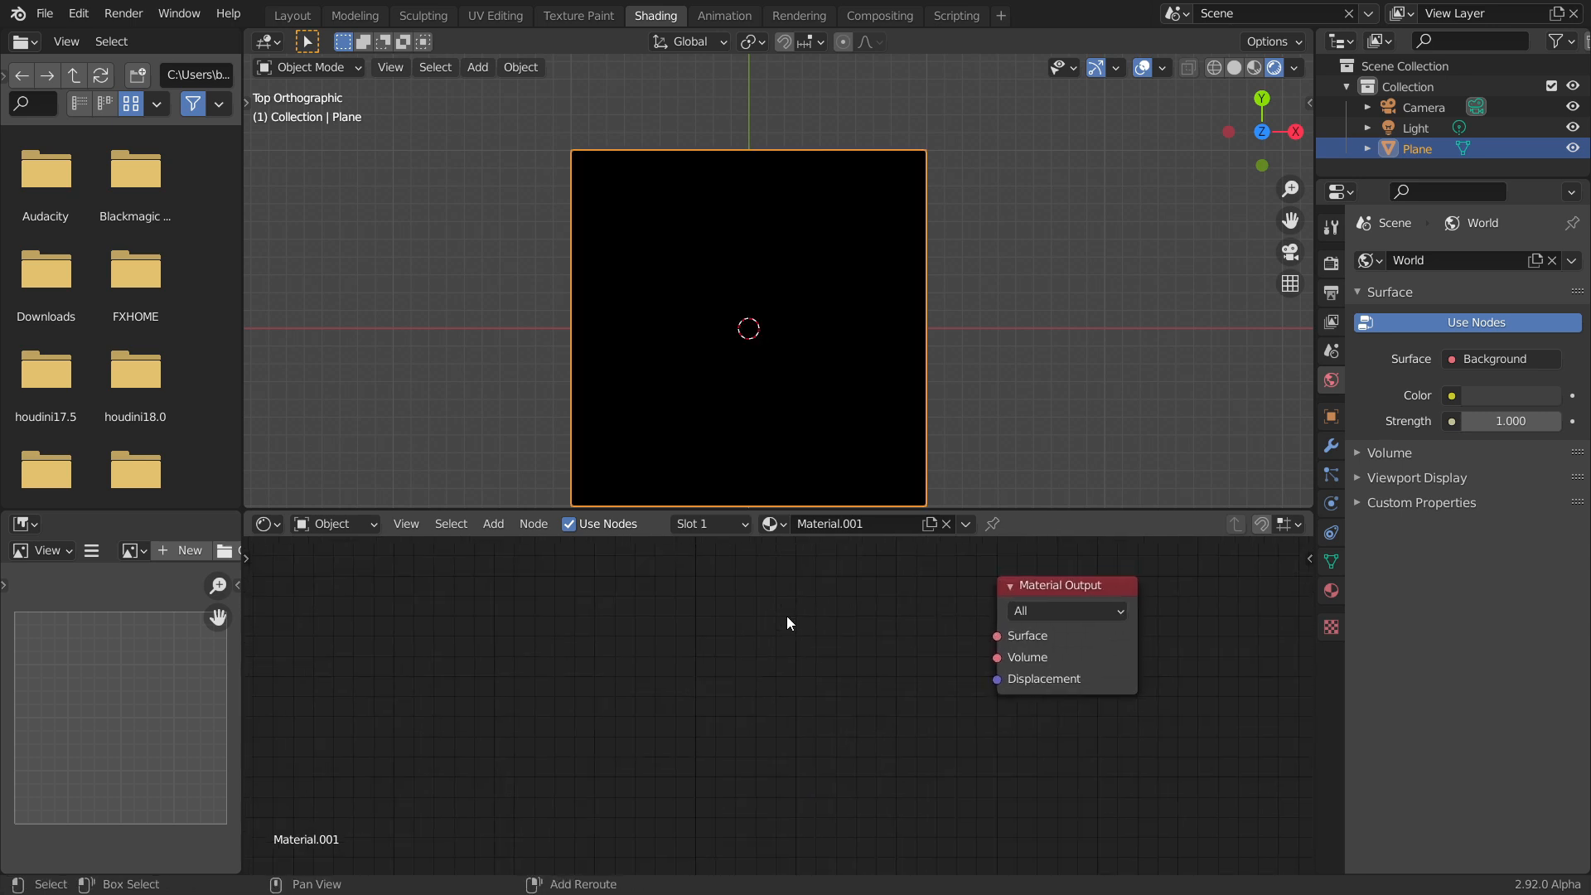
{"action": "key", "text": "shift+a"}
{"action": "left_click", "coordinate": [787, 617]}
{"action": "type", "text": "im"}
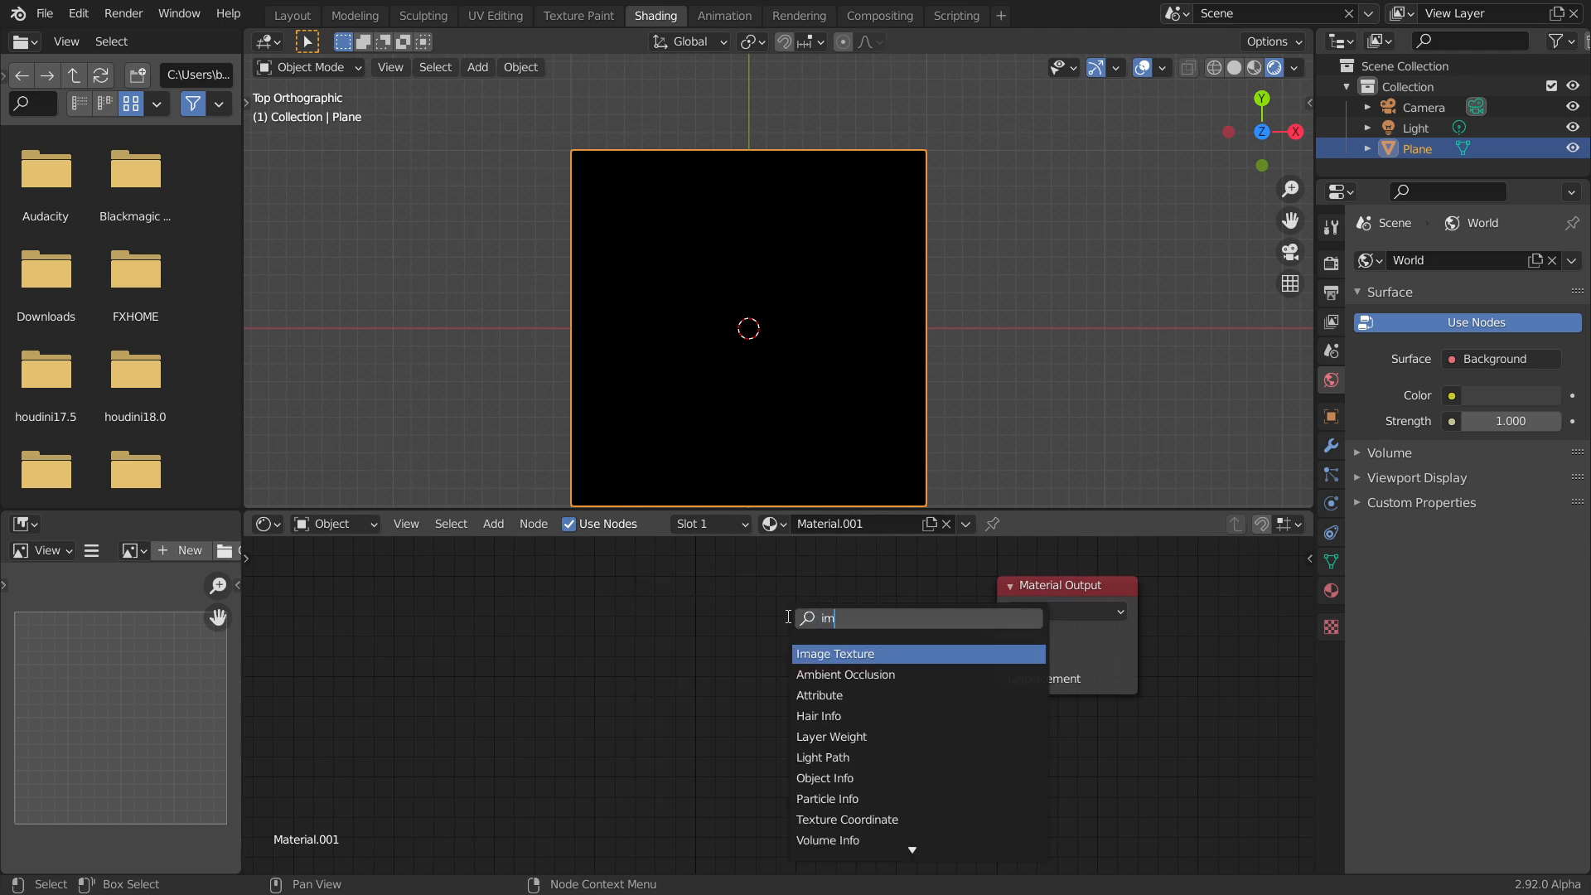
{"action": "left_click", "coordinate": [847, 654]}
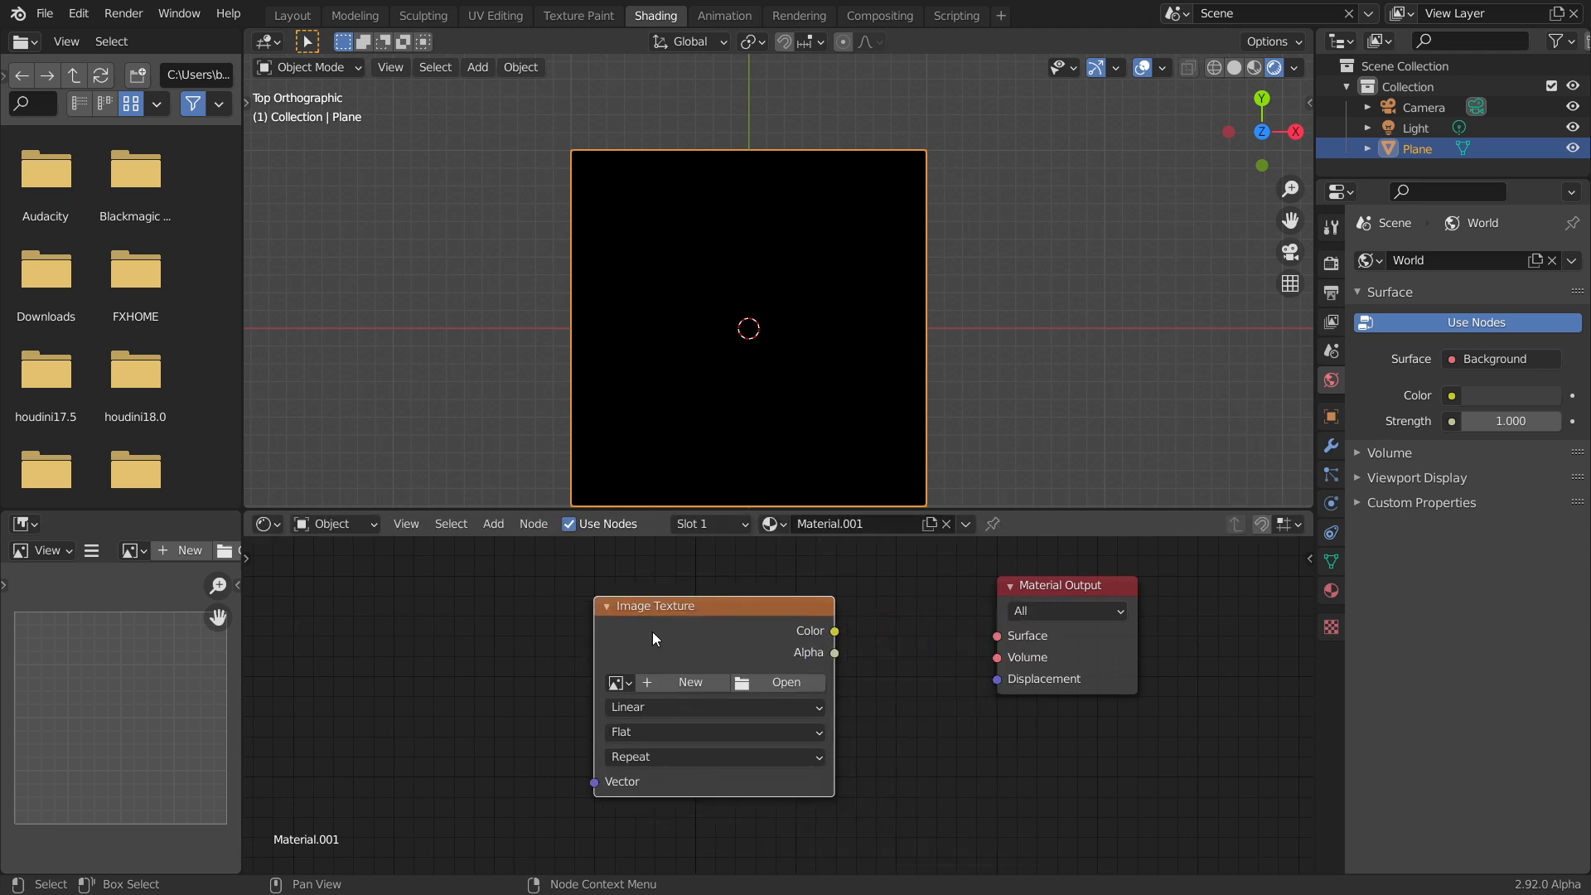
{"action": "left_click_drag", "start_coordinate": [835, 631], "coordinate": [997, 635]}
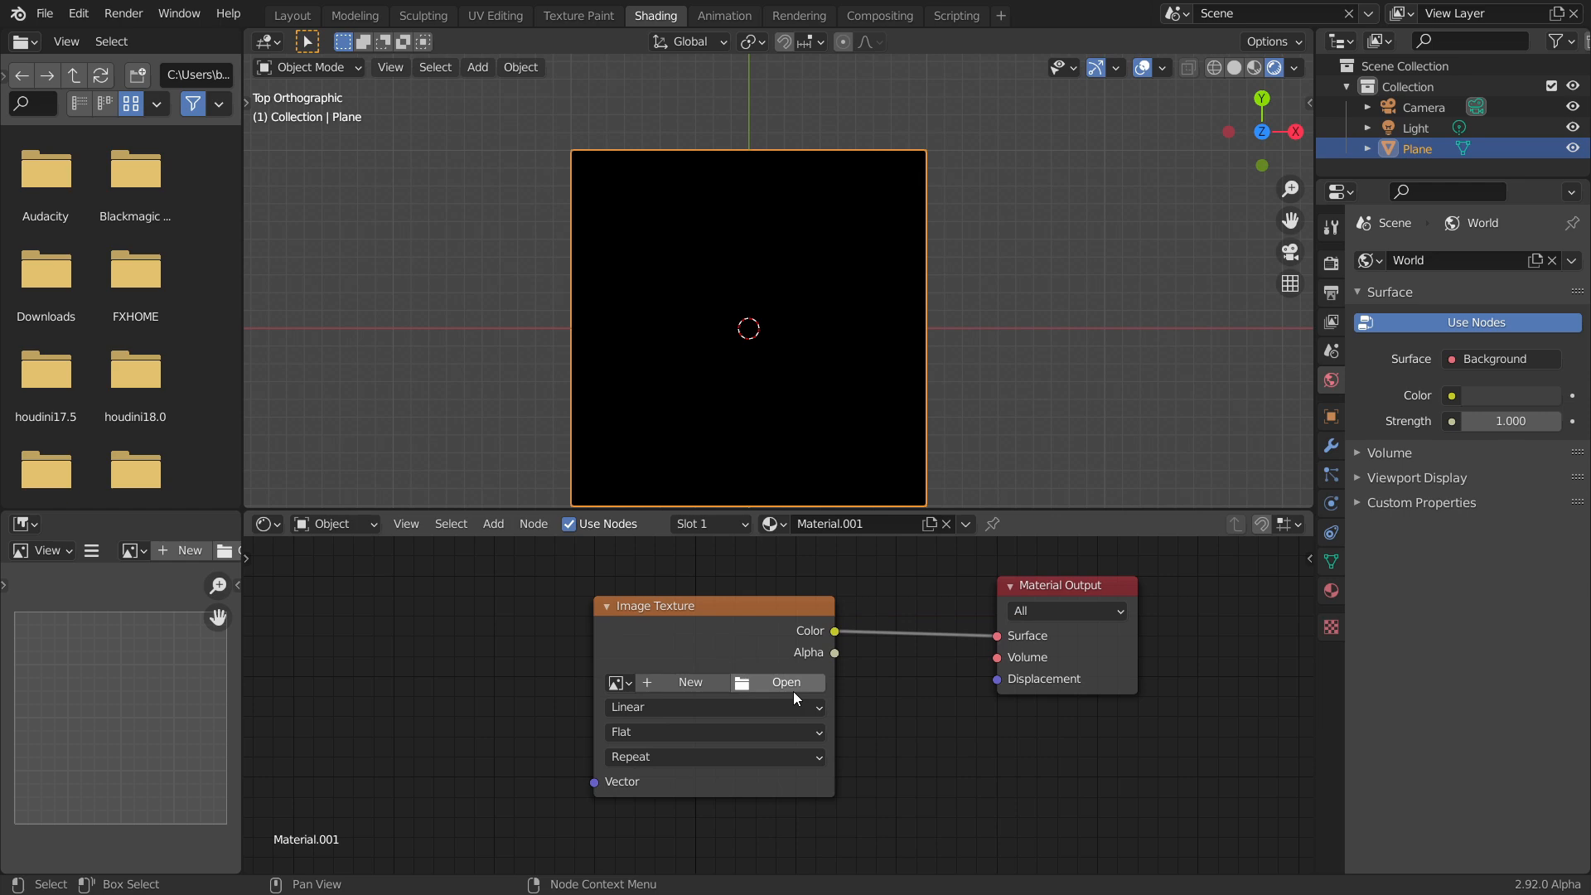
- Load tiktok logo.png from the Desktop into the Image Texture node and set its extension to Clip
{"action": "left_click", "coordinate": [784, 681]}
{"action": "left_click", "coordinate": [310, 608]}
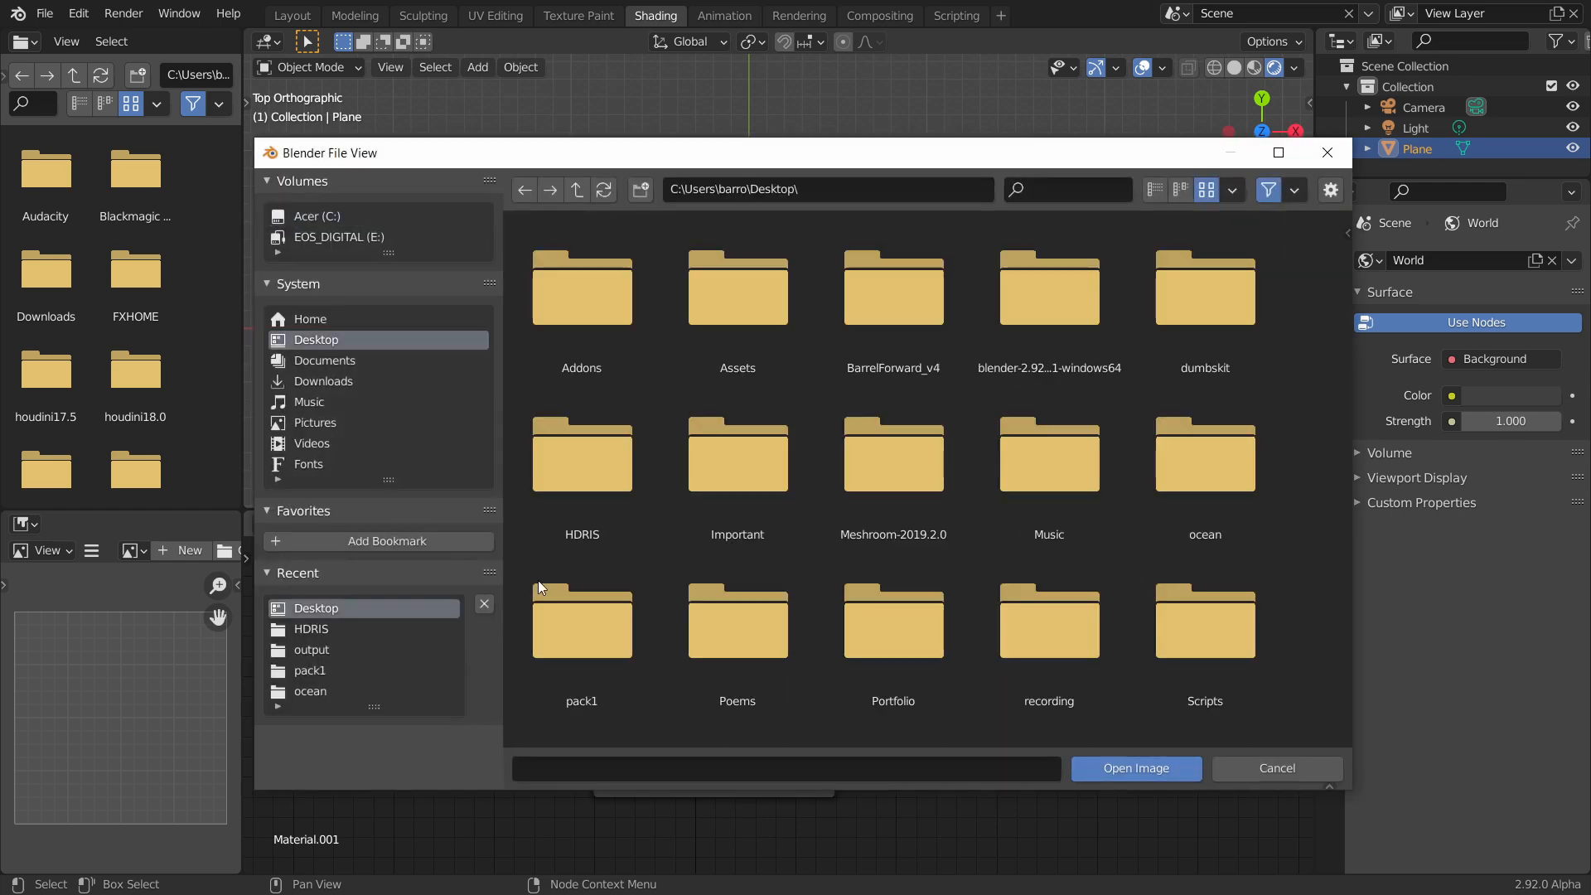
{"action": "scroll", "coordinate": [844, 526], "scroll_direction": "down", "scroll_amount": 8}
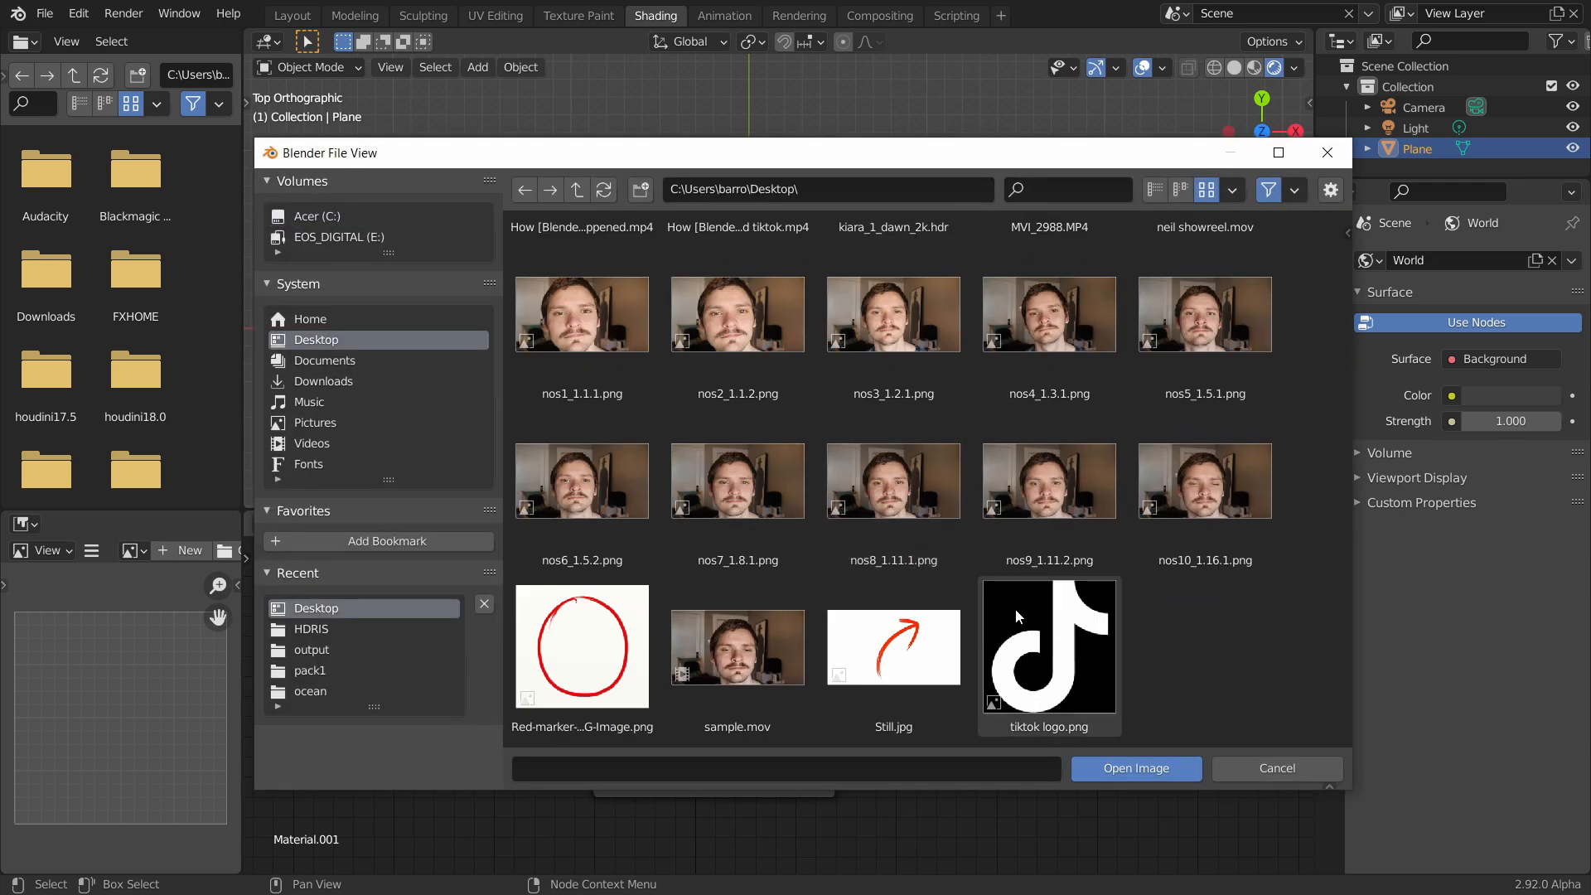
{"action": "double_click", "coordinate": [1042, 655]}
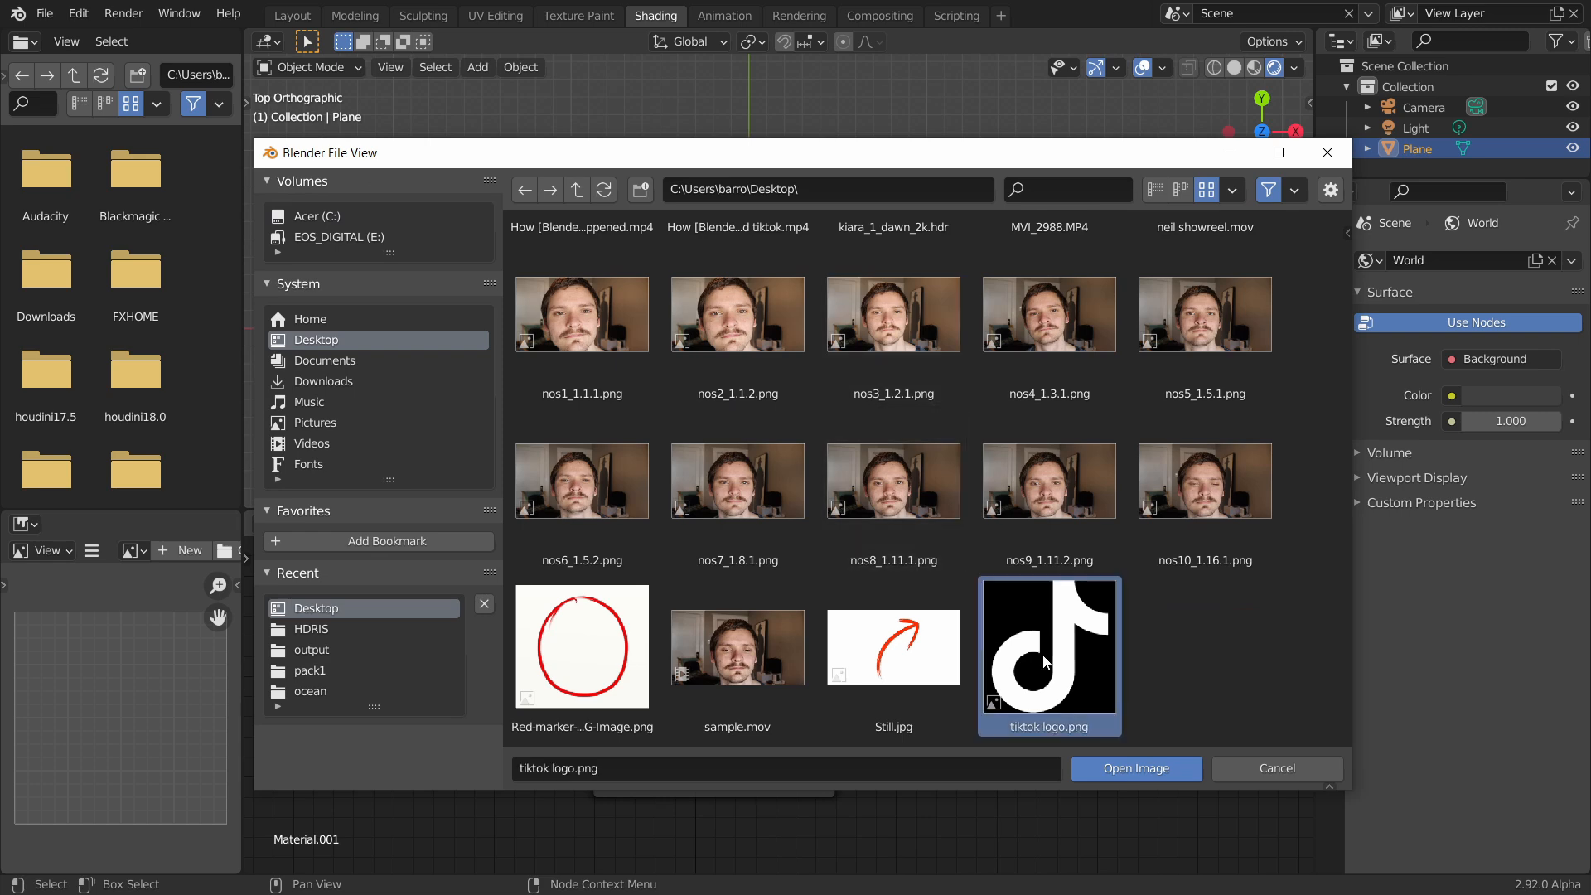
{"action": "middle_click_drag", "start_coordinate": [760, 714], "coordinate": [774, 622]}
{"action": "left_click", "coordinate": [687, 668]}
{"action": "left_click", "coordinate": [664, 733]}
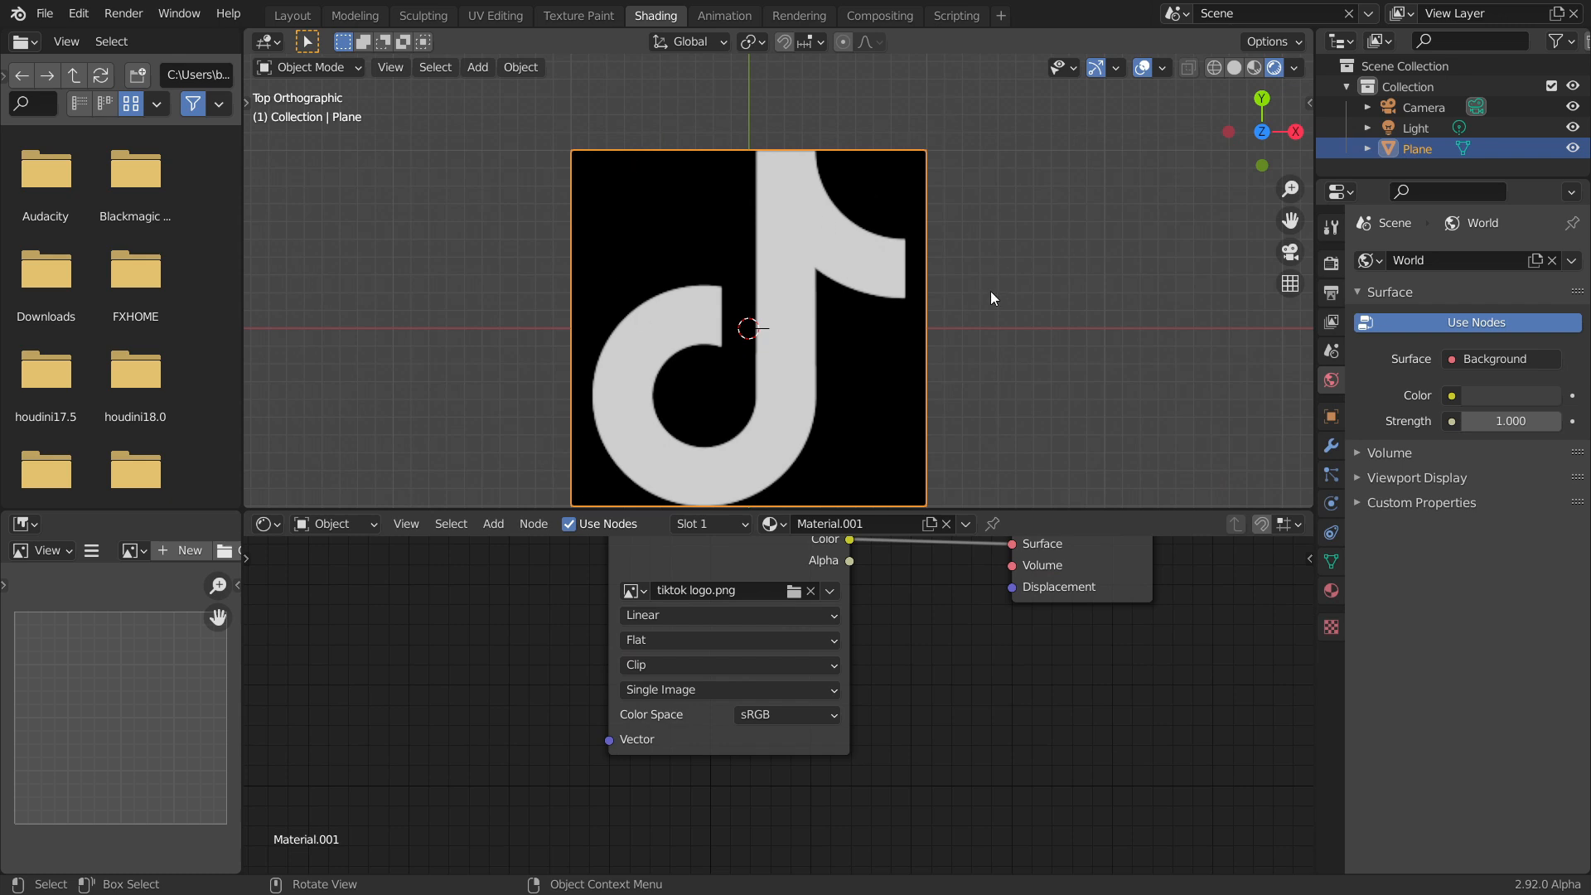
- Set the material's Blend Mode to Alpha Blend
{"action": "middle_click_drag", "start_coordinate": [856, 614], "coordinate": [846, 674]}
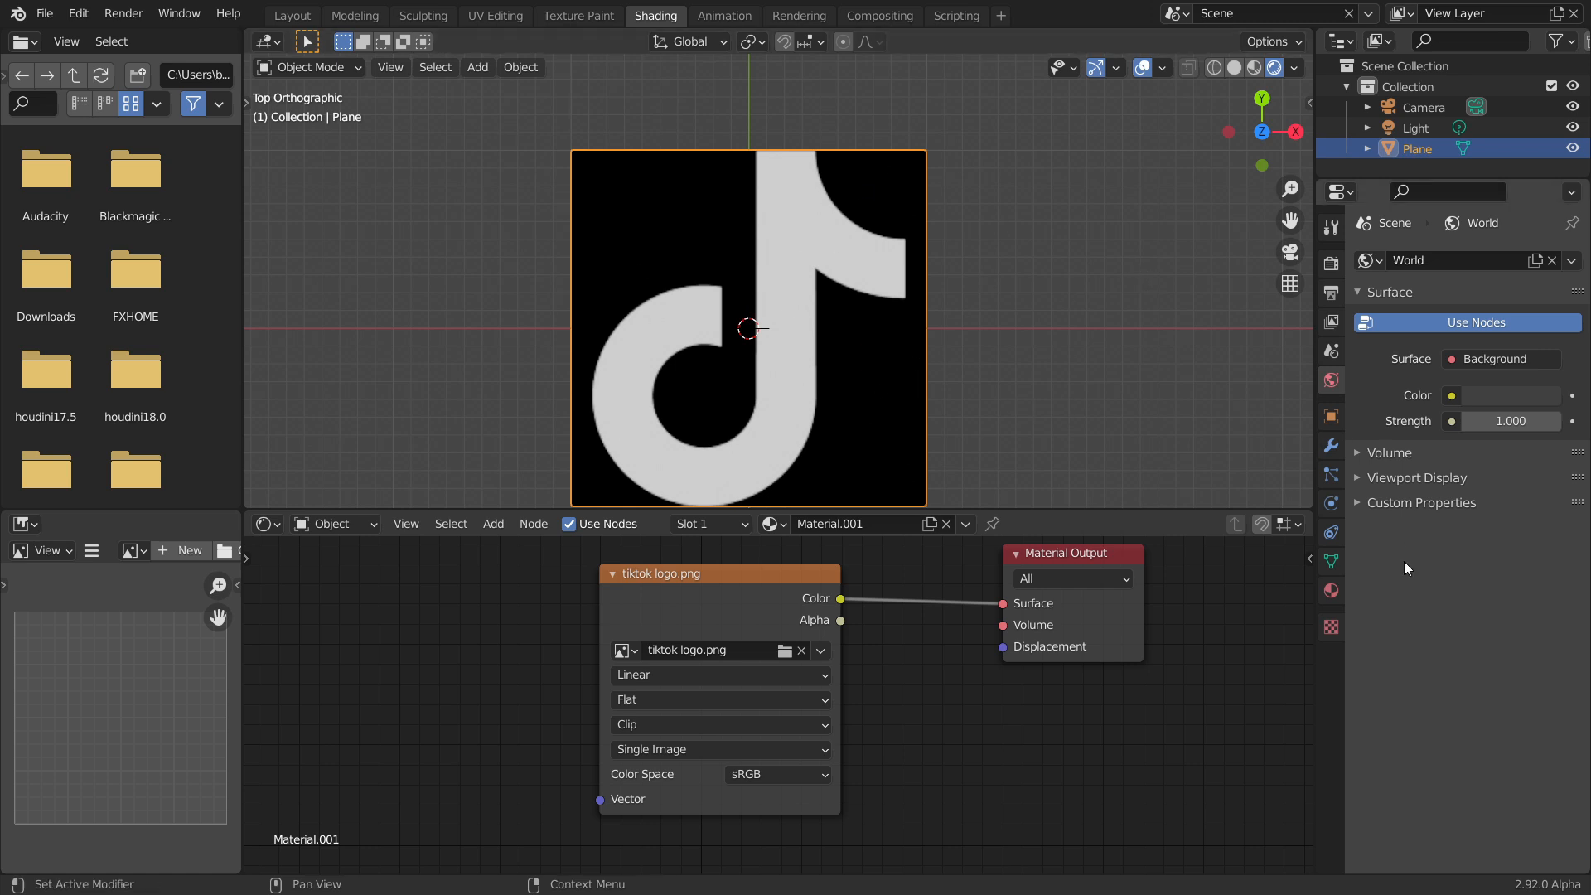
{"action": "left_click", "coordinate": [1329, 589]}
{"action": "scroll", "coordinate": [1475, 638], "scroll_direction": "down", "scroll_amount": 4}
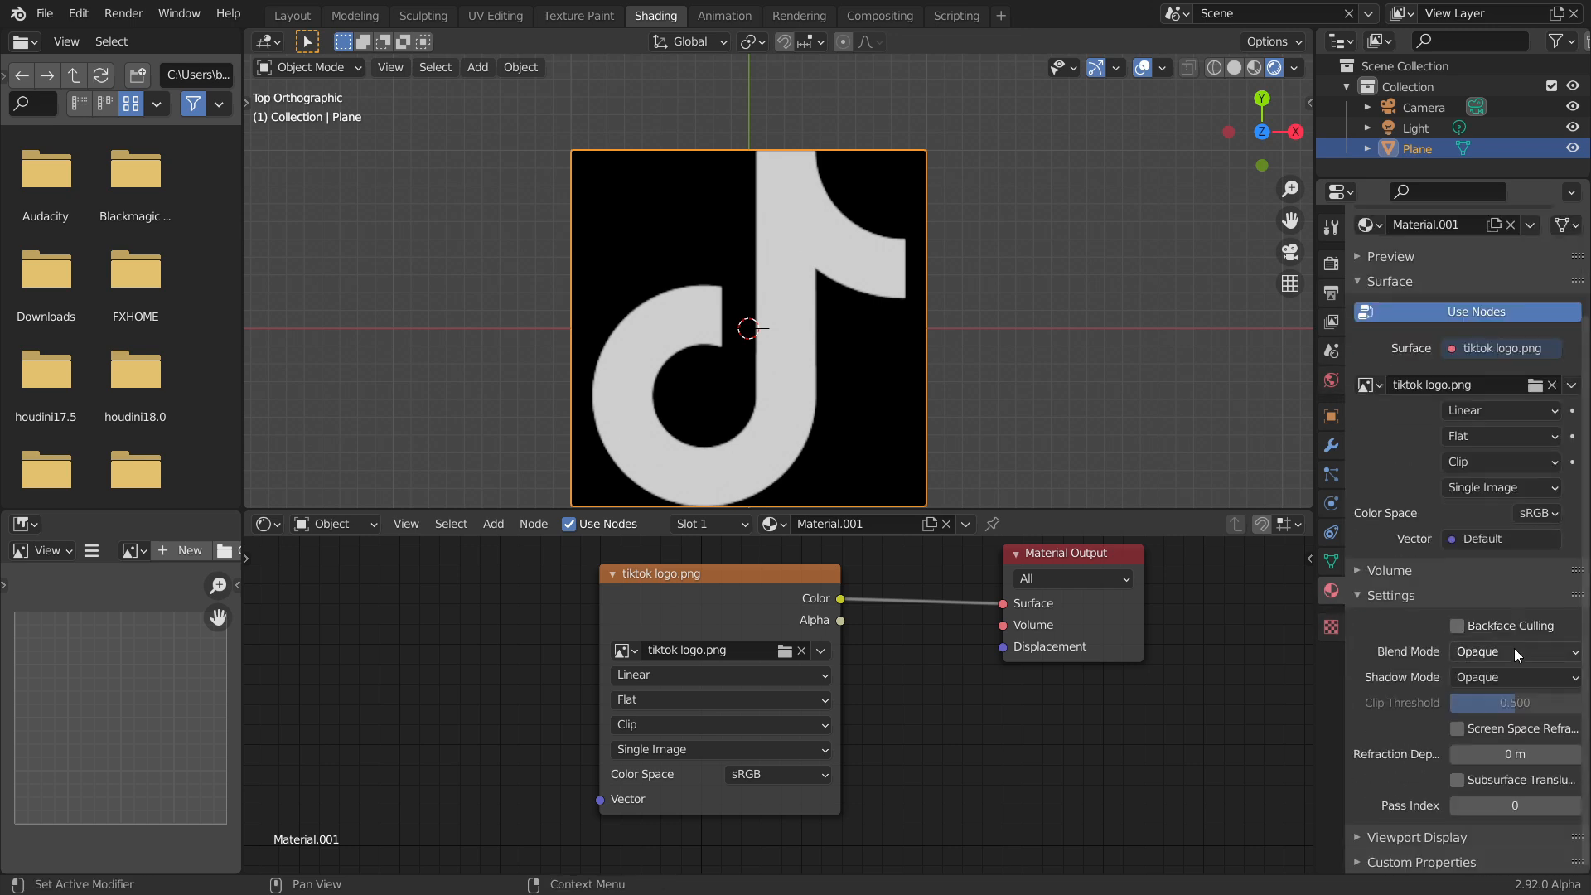
{"action": "left_click", "coordinate": [1484, 653]}
{"action": "left_click", "coordinate": [1504, 749]}
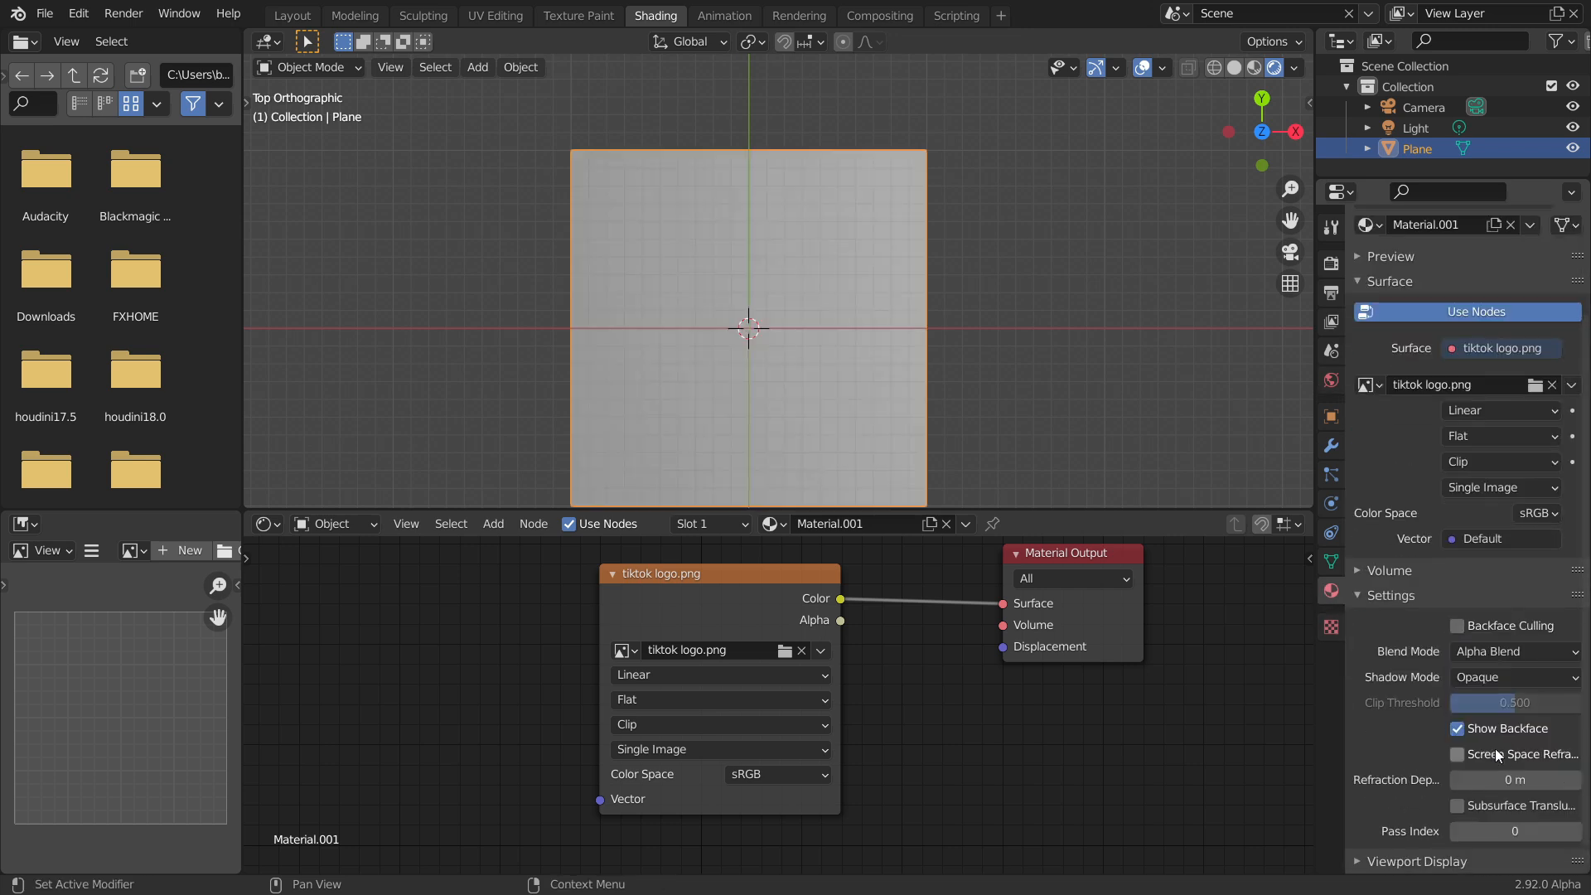
- Spread the image texture and Material Output nodes apart to make room between them
{"action": "left_click_drag", "start_coordinate": [737, 603], "coordinate": [460, 610]}
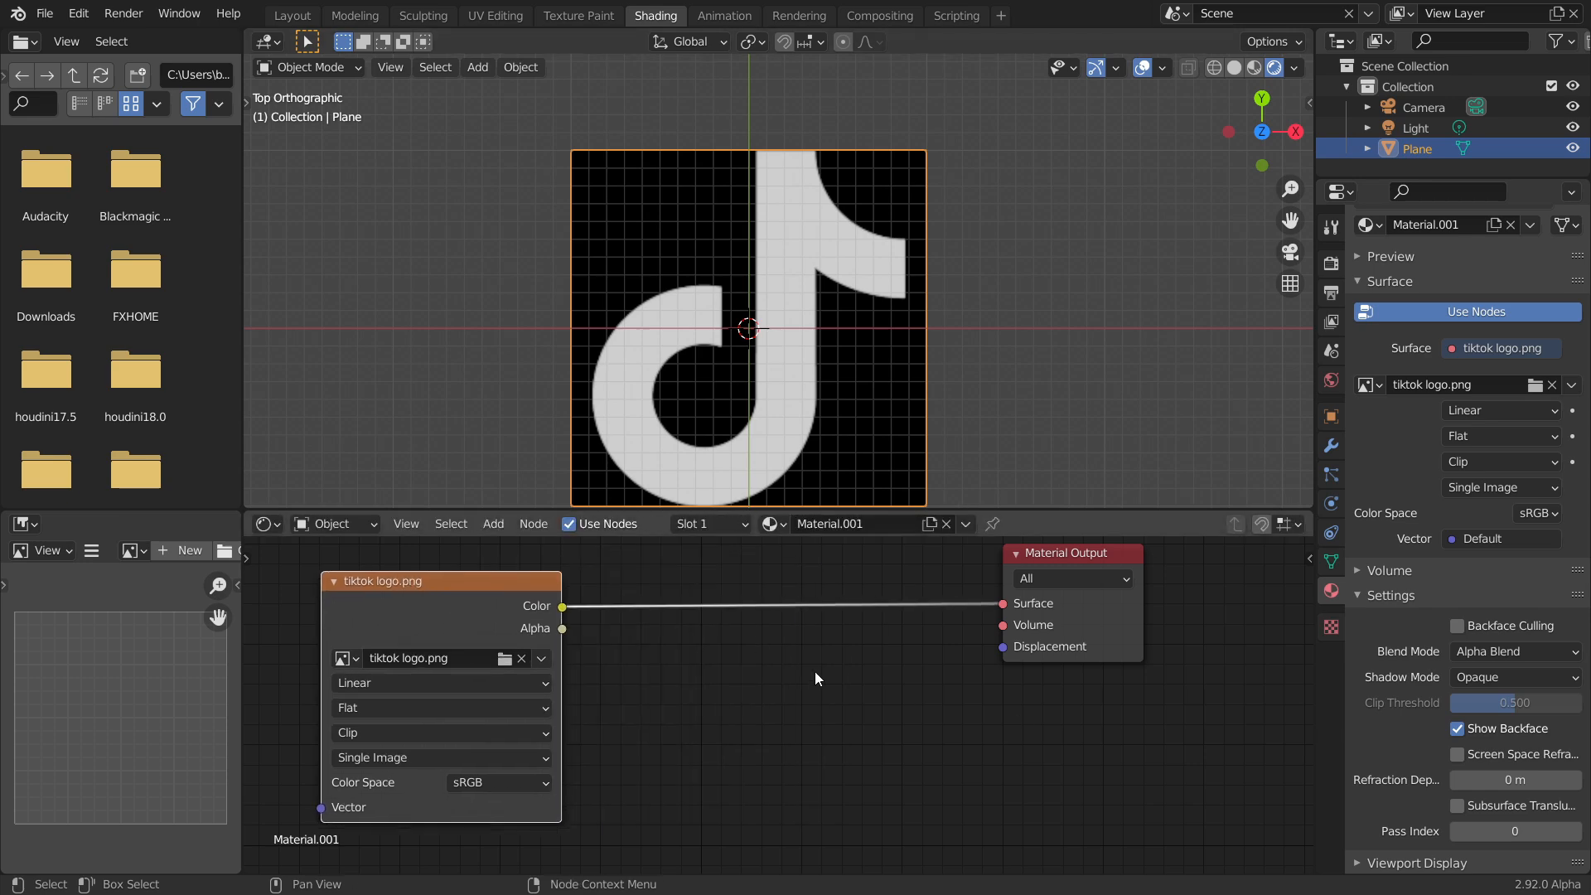
{"action": "middle_click_drag", "start_coordinate": [793, 620], "coordinate": [669, 736]}
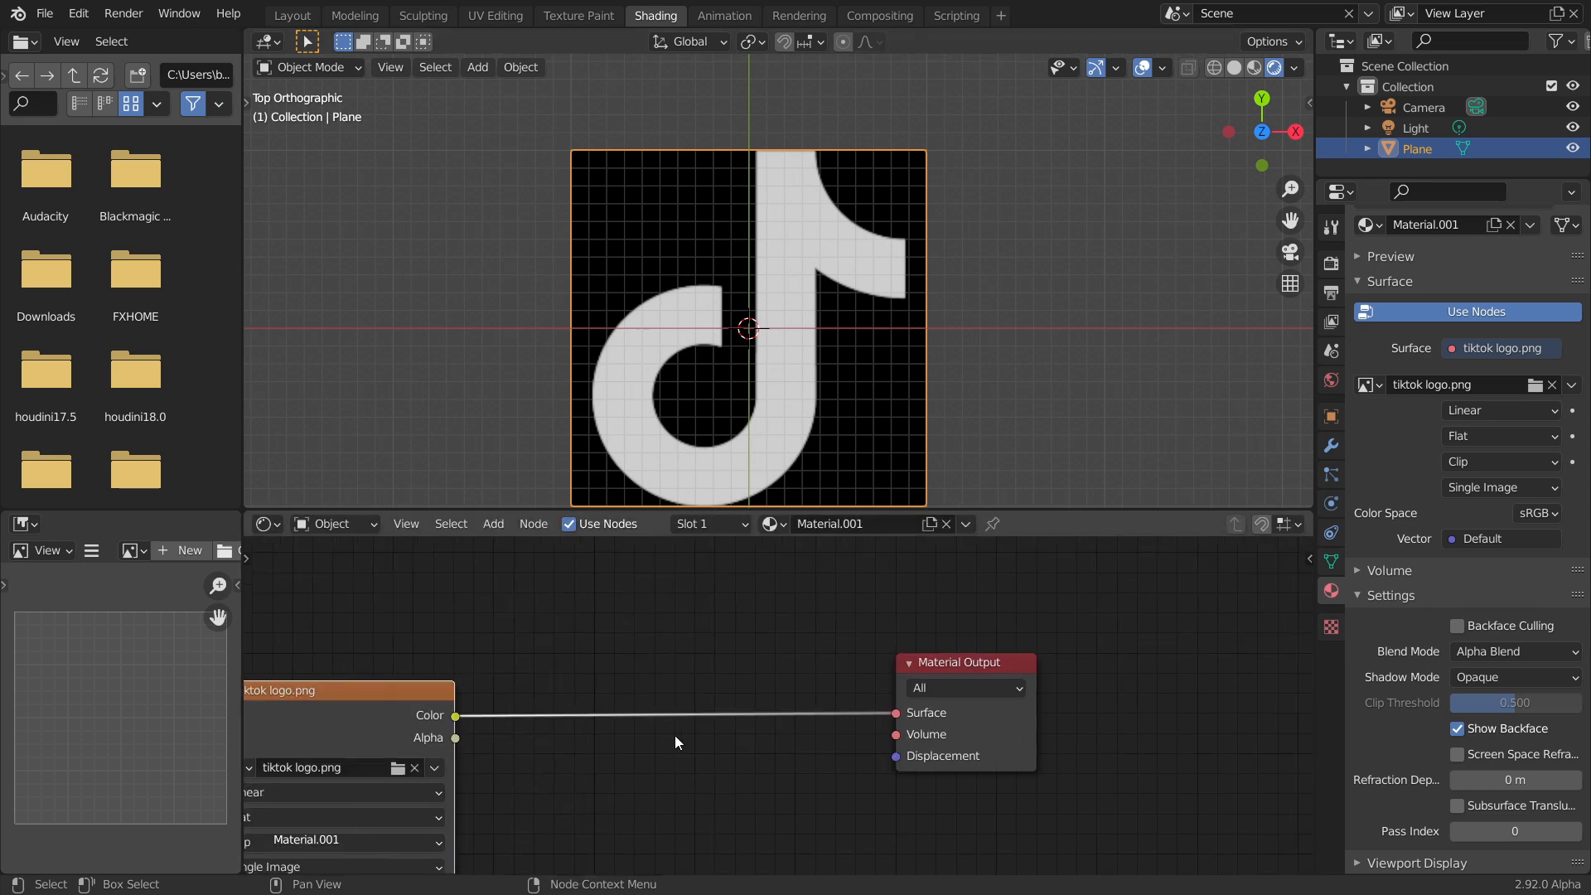
{"action": "left_click_drag", "start_coordinate": [967, 659], "coordinate": [1181, 615]}
{"action": "middle_click_drag", "start_coordinate": [717, 665], "coordinate": [647, 683]}
{"action": "left_click_drag", "start_coordinate": [329, 738], "coordinate": [479, 653]}
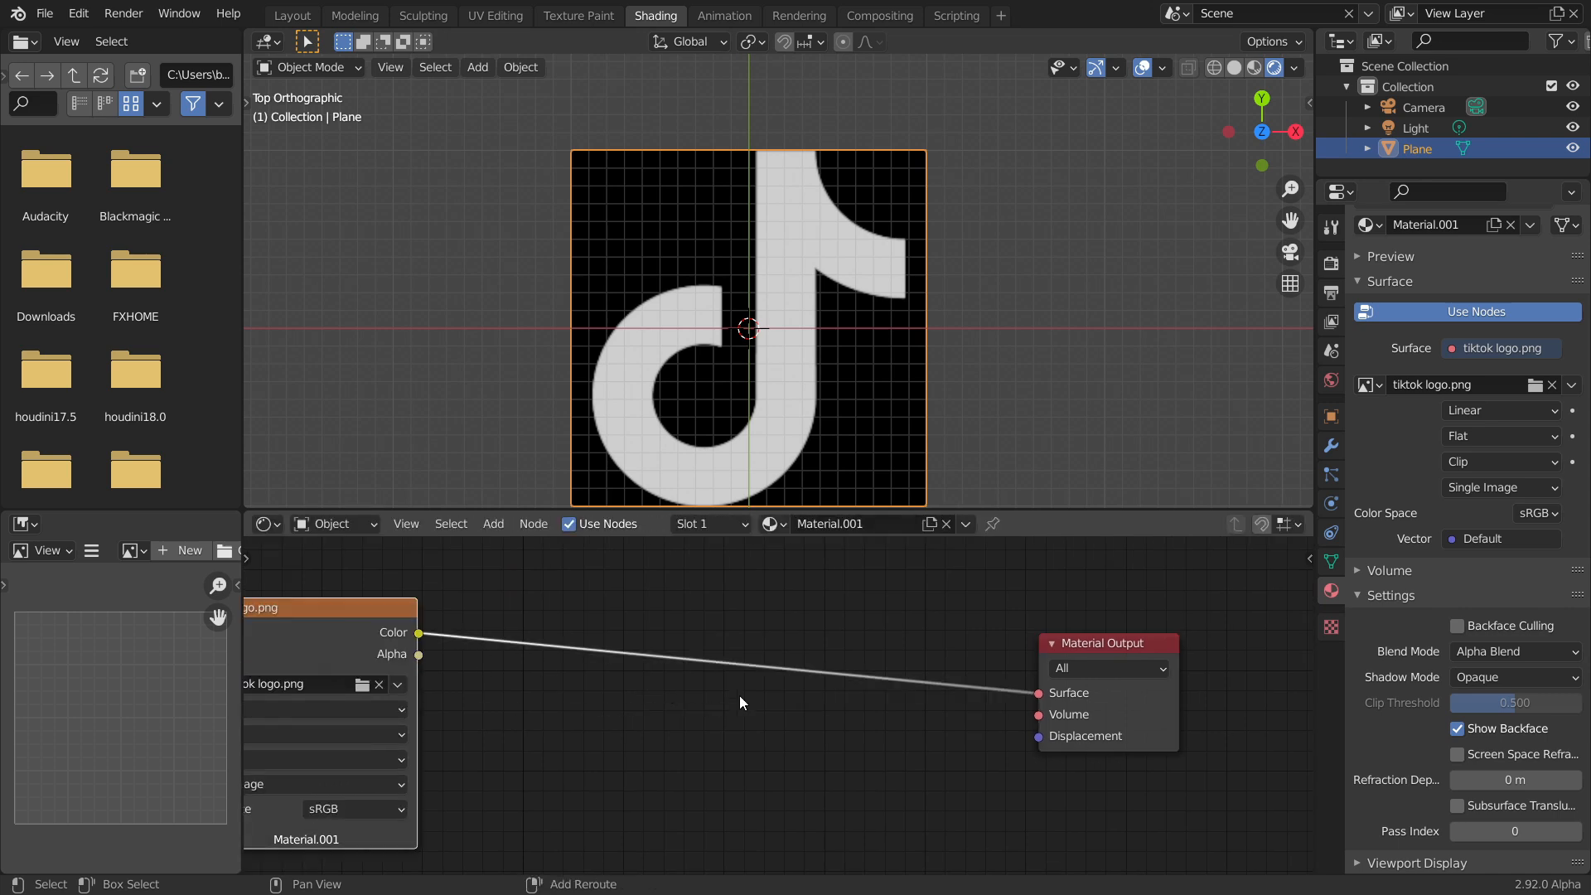
- Add a Transparent BSDF node below the link between the image texture and the Material Output
{"action": "key", "text": "shift+a"}
{"action": "left_click", "coordinate": [759, 654]}
{"action": "type", "text": "tra"}
{"action": "key", "text": "Down"}
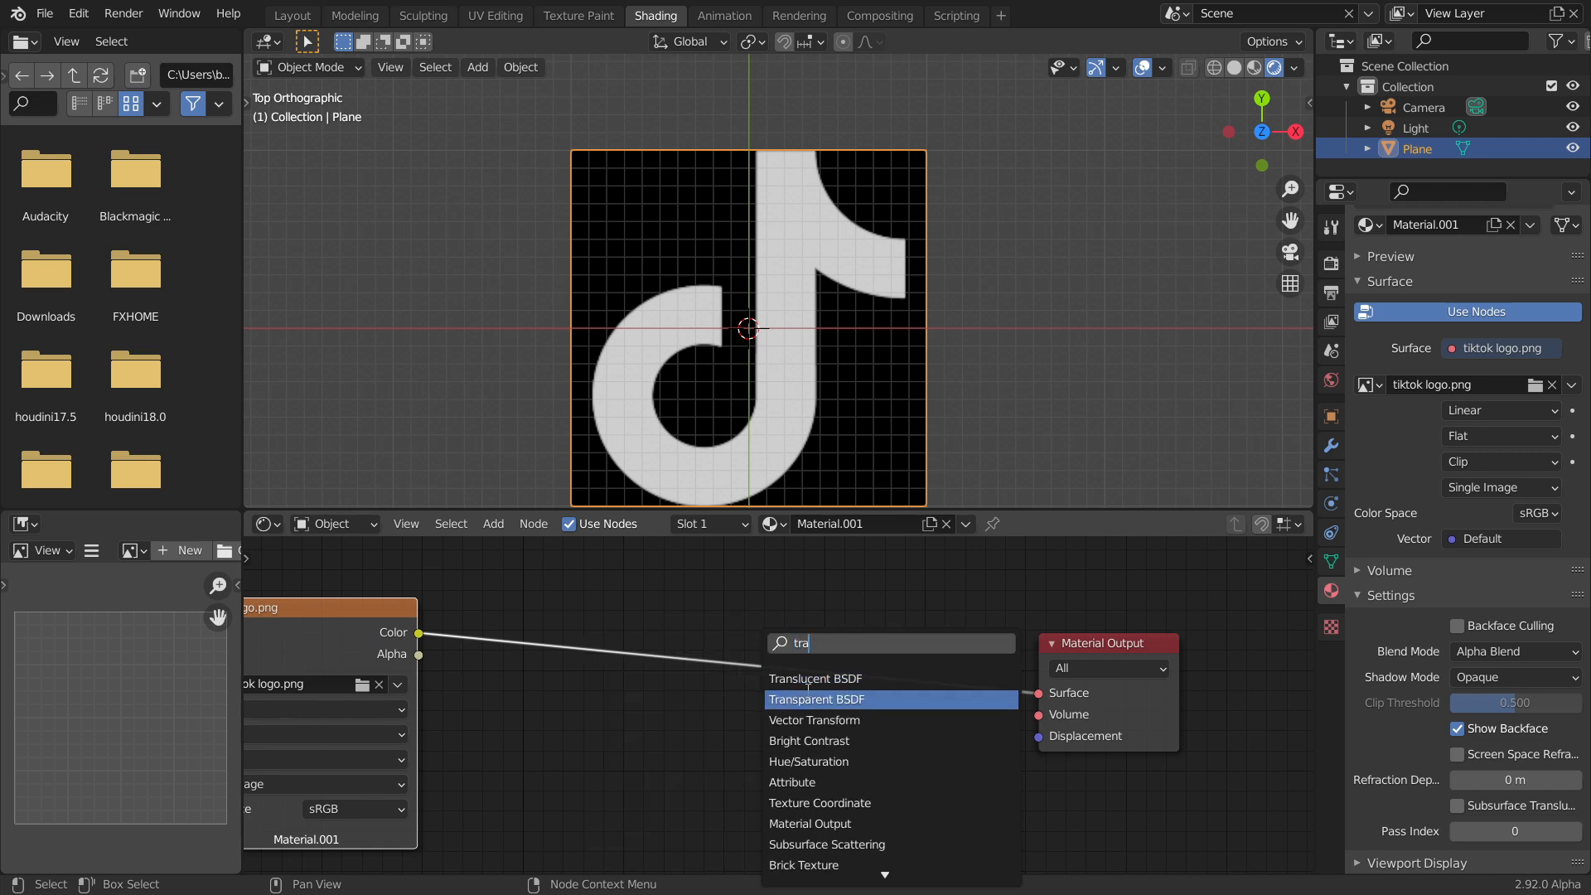
{"action": "key", "text": "Return"}
{"action": "left_click", "coordinate": [563, 694]}
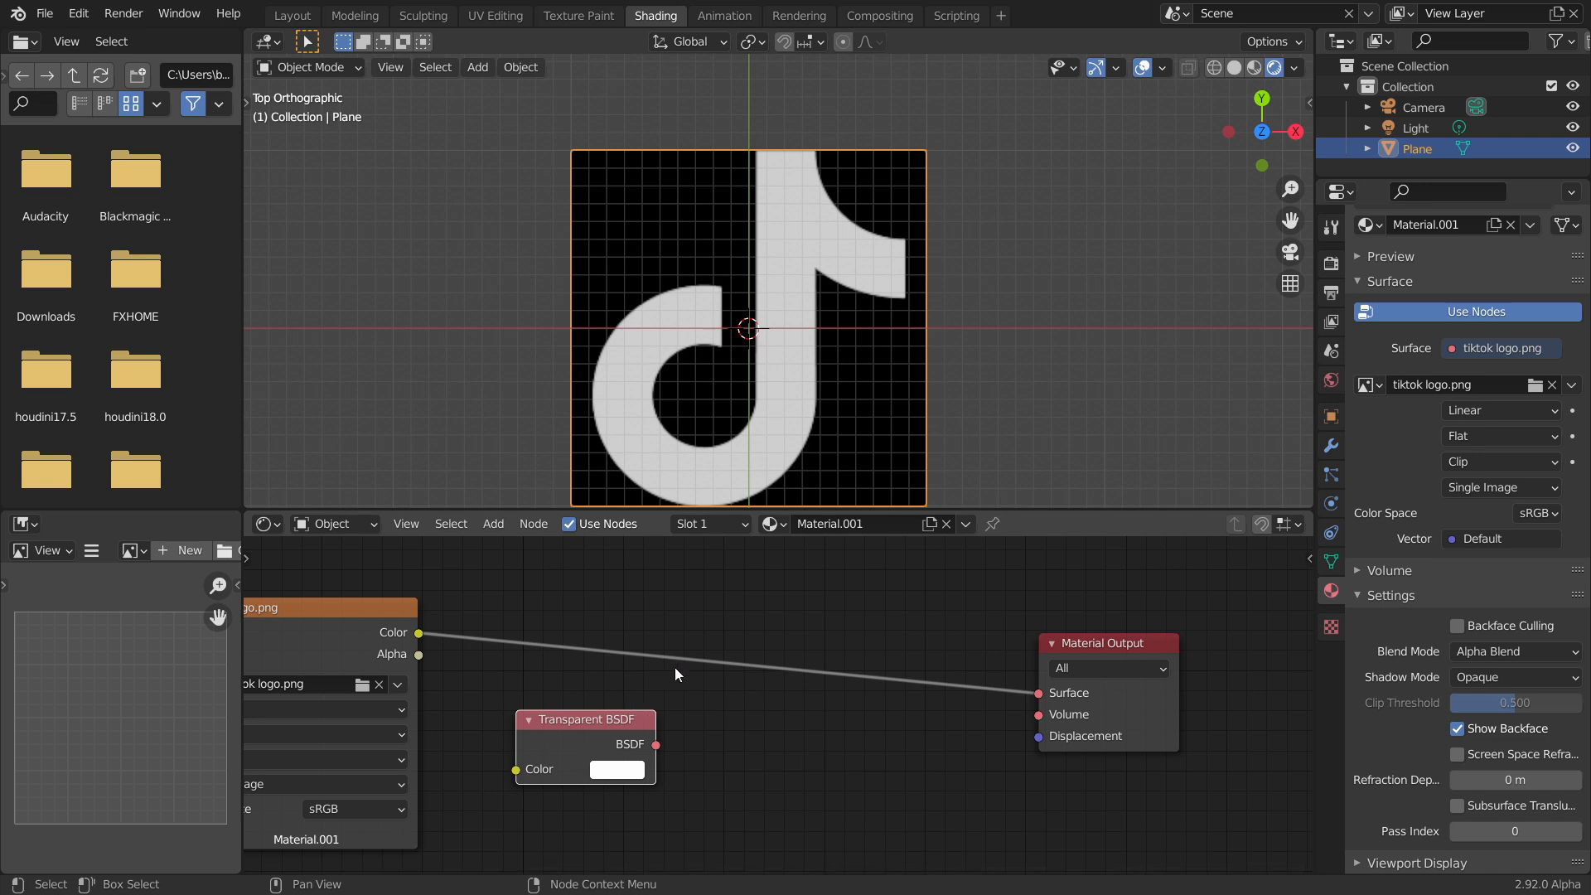
- Insert a Mix Shader before the Material Output, with the Transparent BSDF in its first Shader input and the image color in the second
{"action": "key", "text": "shift+a"}
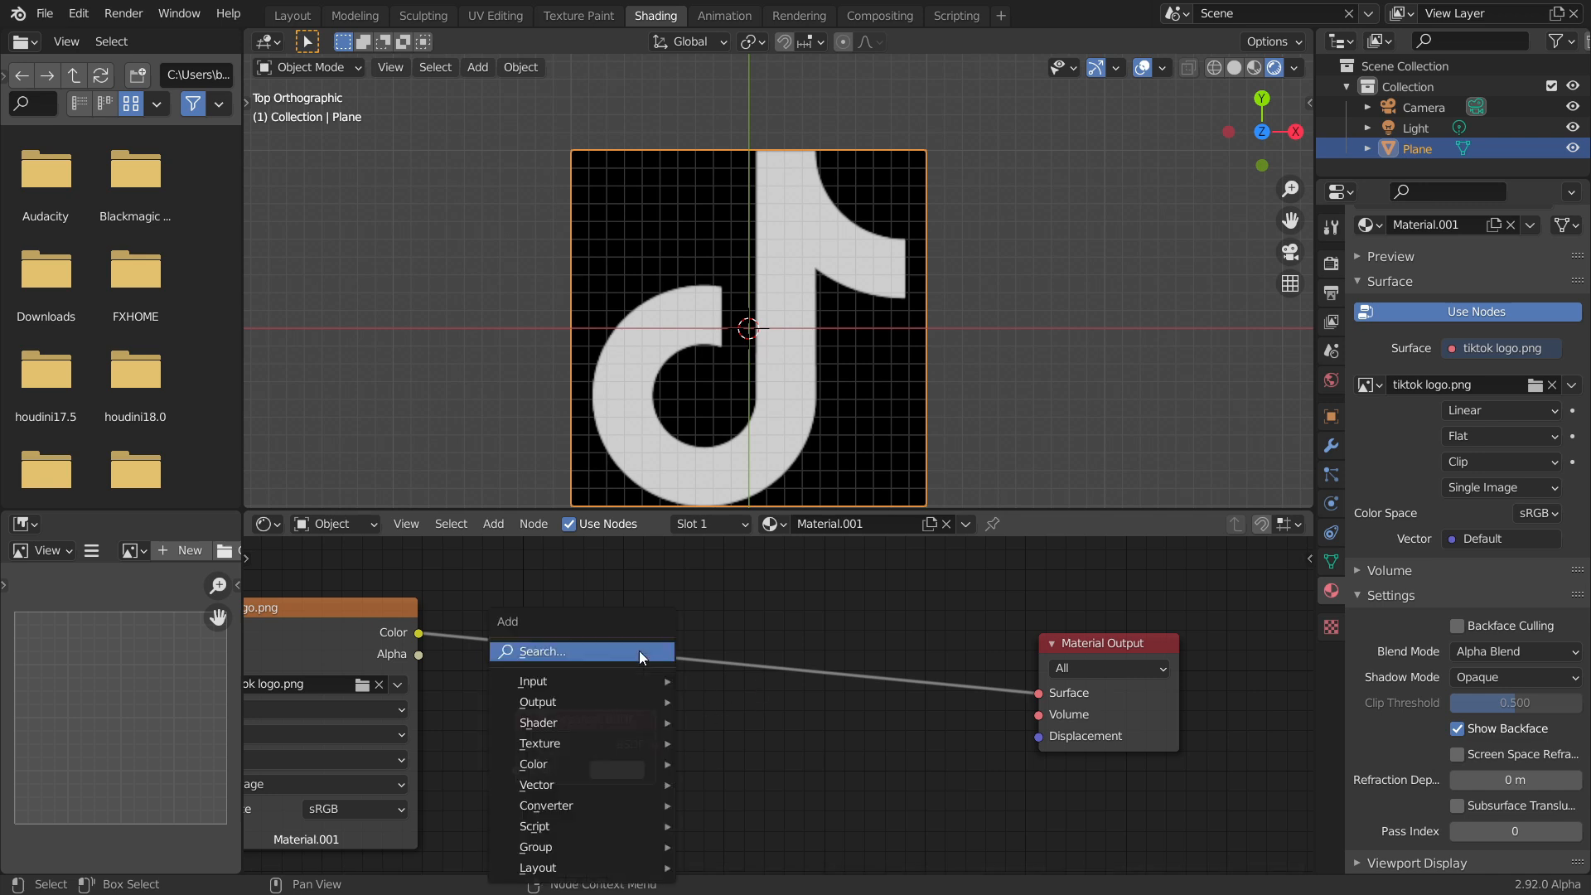
{"action": "left_click", "coordinate": [639, 649]}
{"action": "type", "text": "mi"}
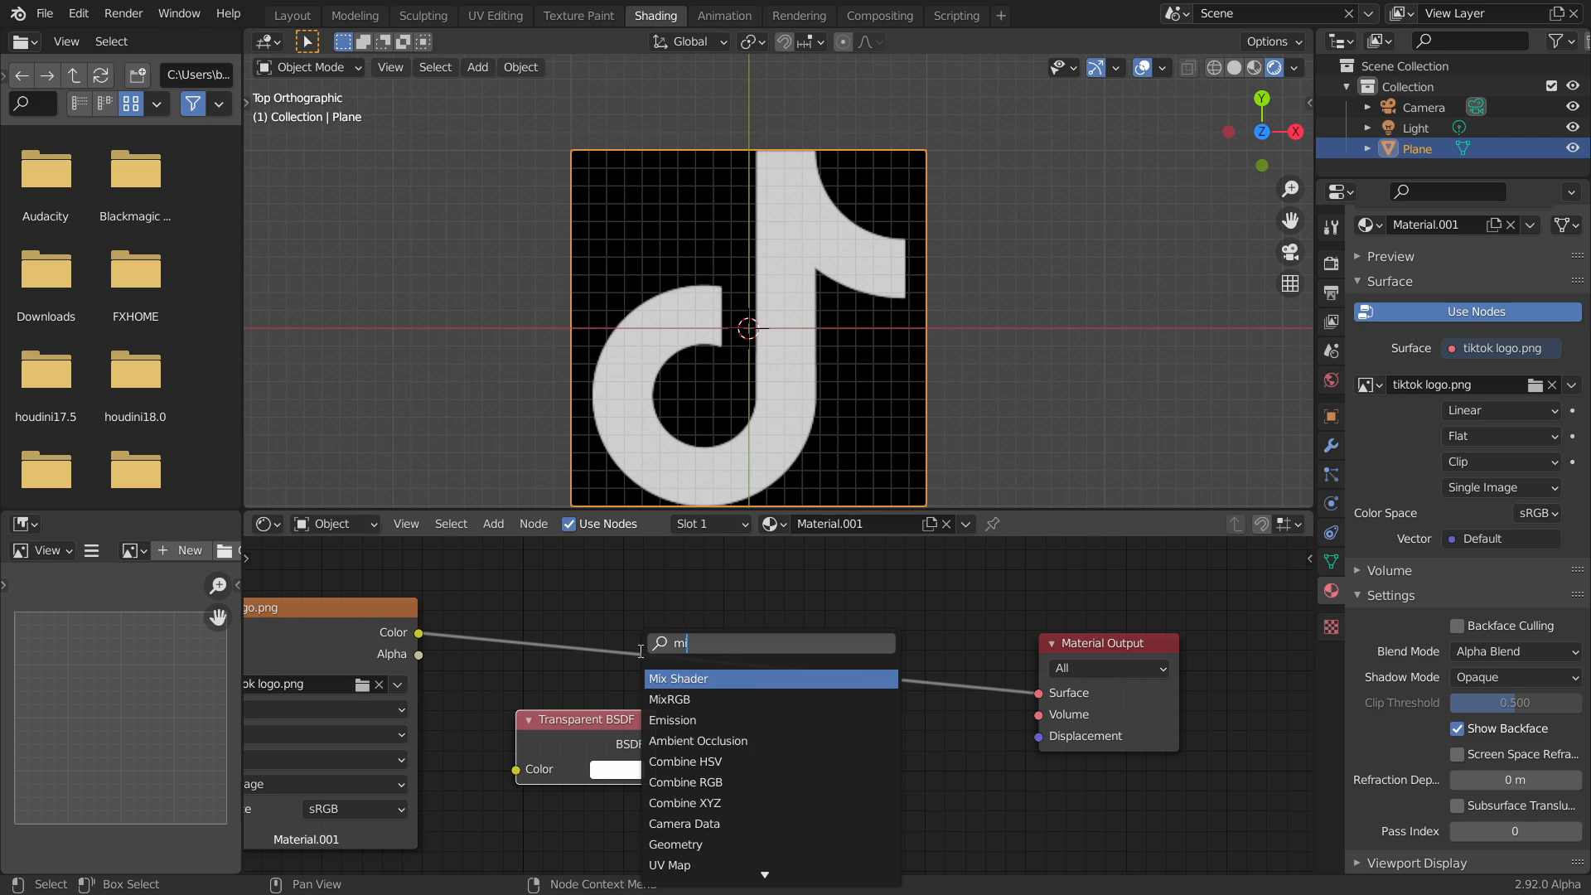
{"action": "key", "text": "Return"}
{"action": "left_click", "coordinate": [774, 656]}
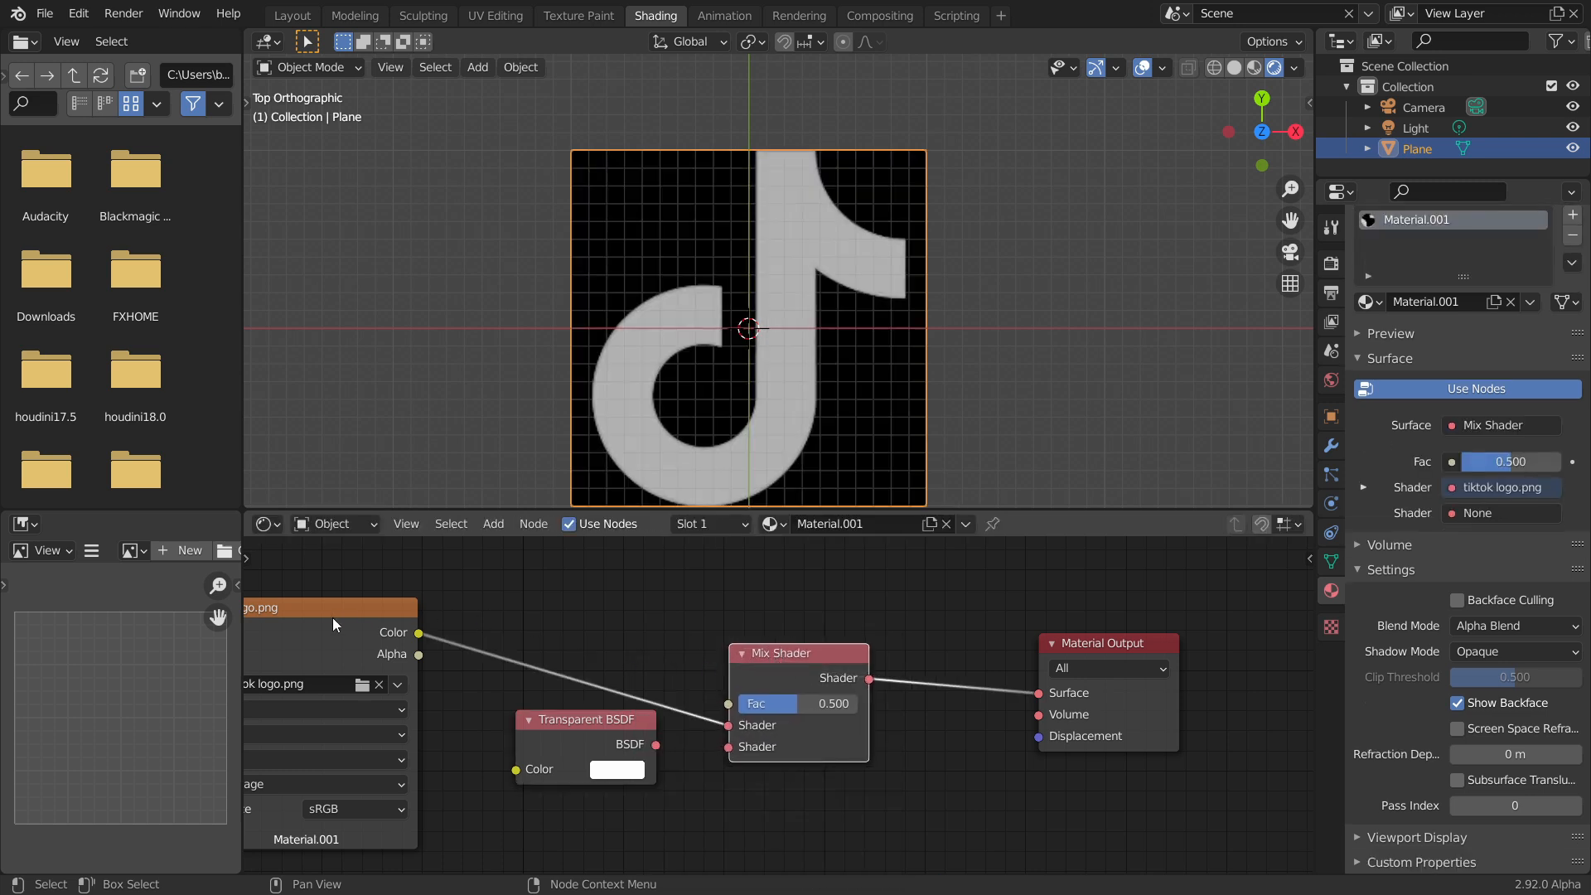
{"action": "left_click_drag", "start_coordinate": [656, 745], "coordinate": [728, 749]}
{"action": "left_click_drag", "start_coordinate": [598, 738], "coordinate": [584, 803]}
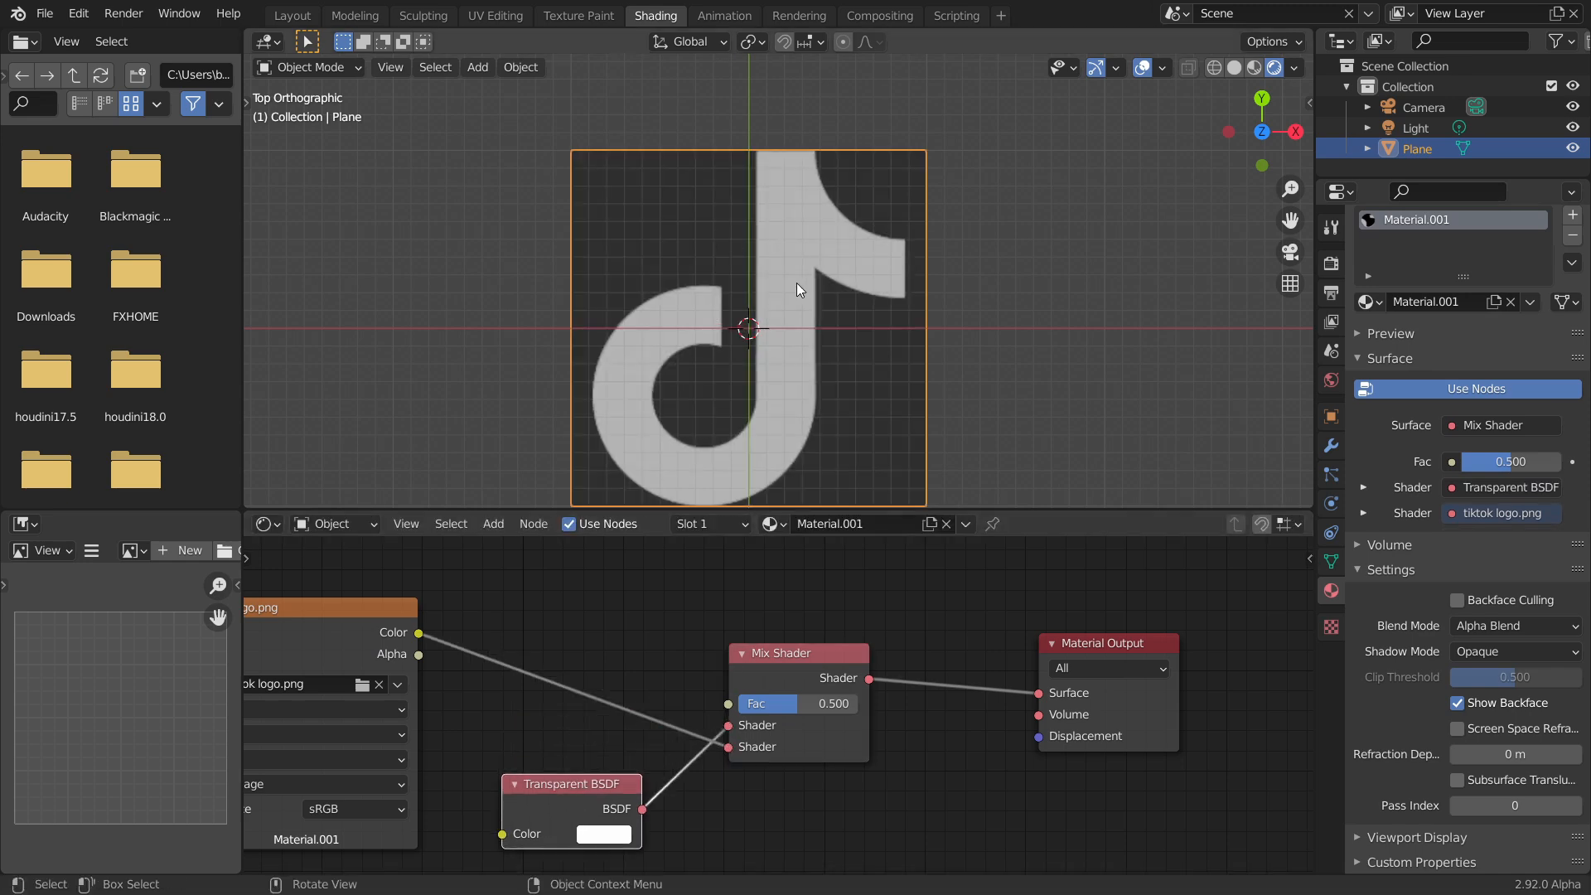
- Try the Mix Shader with Fac values of 0 and 1
{"action": "scroll", "coordinate": [798, 285], "scroll_direction": "up", "scroll_amount": 4}
{"action": "scroll", "coordinate": [734, 359], "scroll_direction": "down", "scroll_amount": 3}
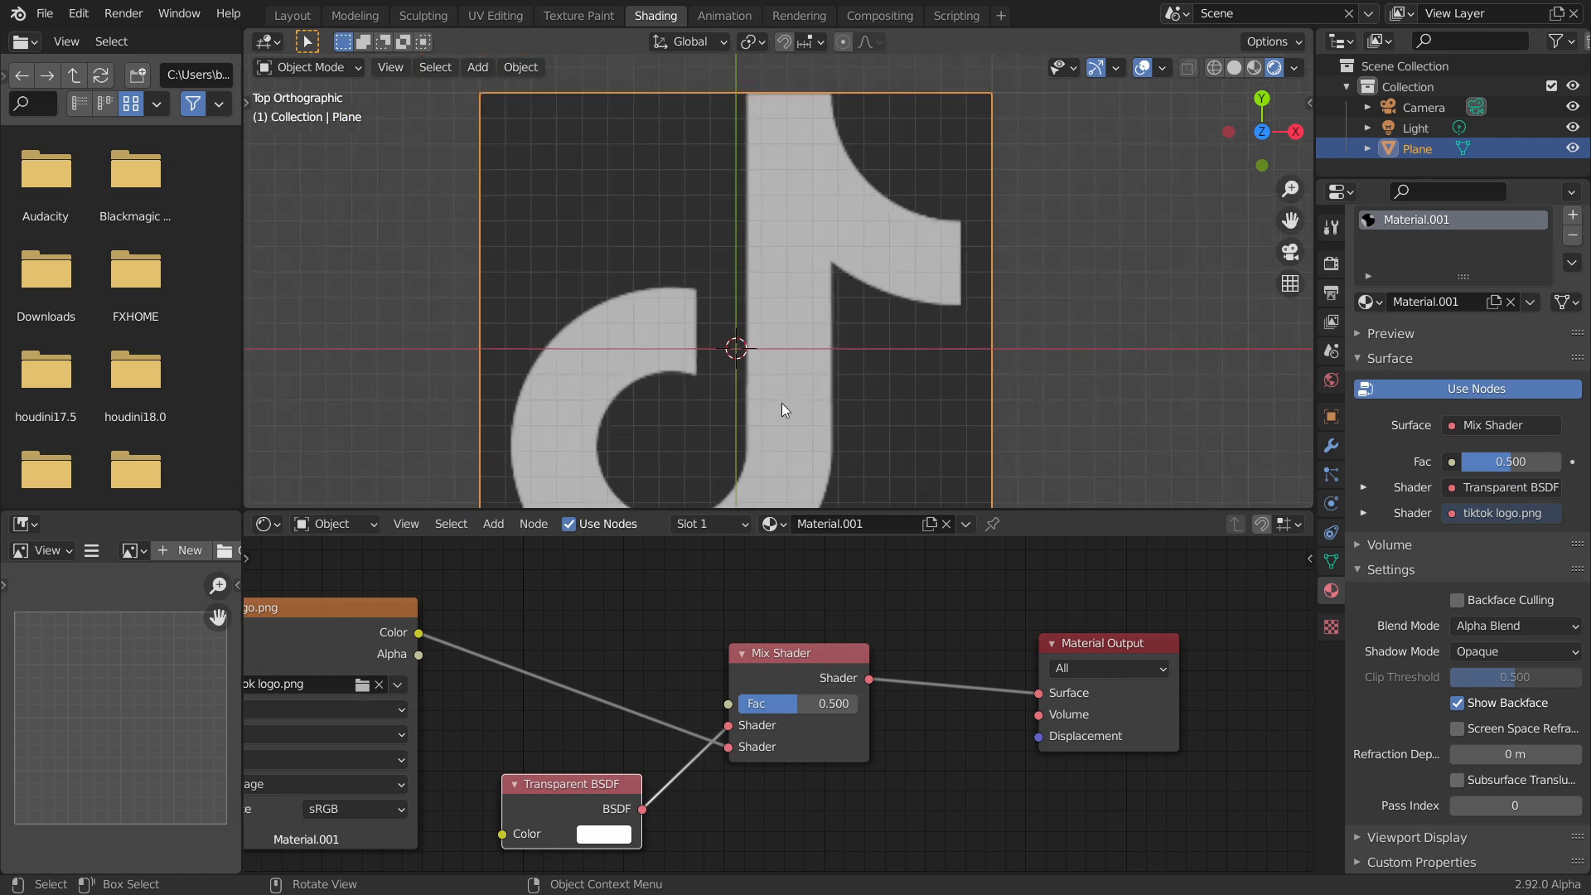
{"action": "double_click", "coordinate": [804, 708]}
{"action": "type", "text": "0"}
{"action": "key", "text": "Return"}
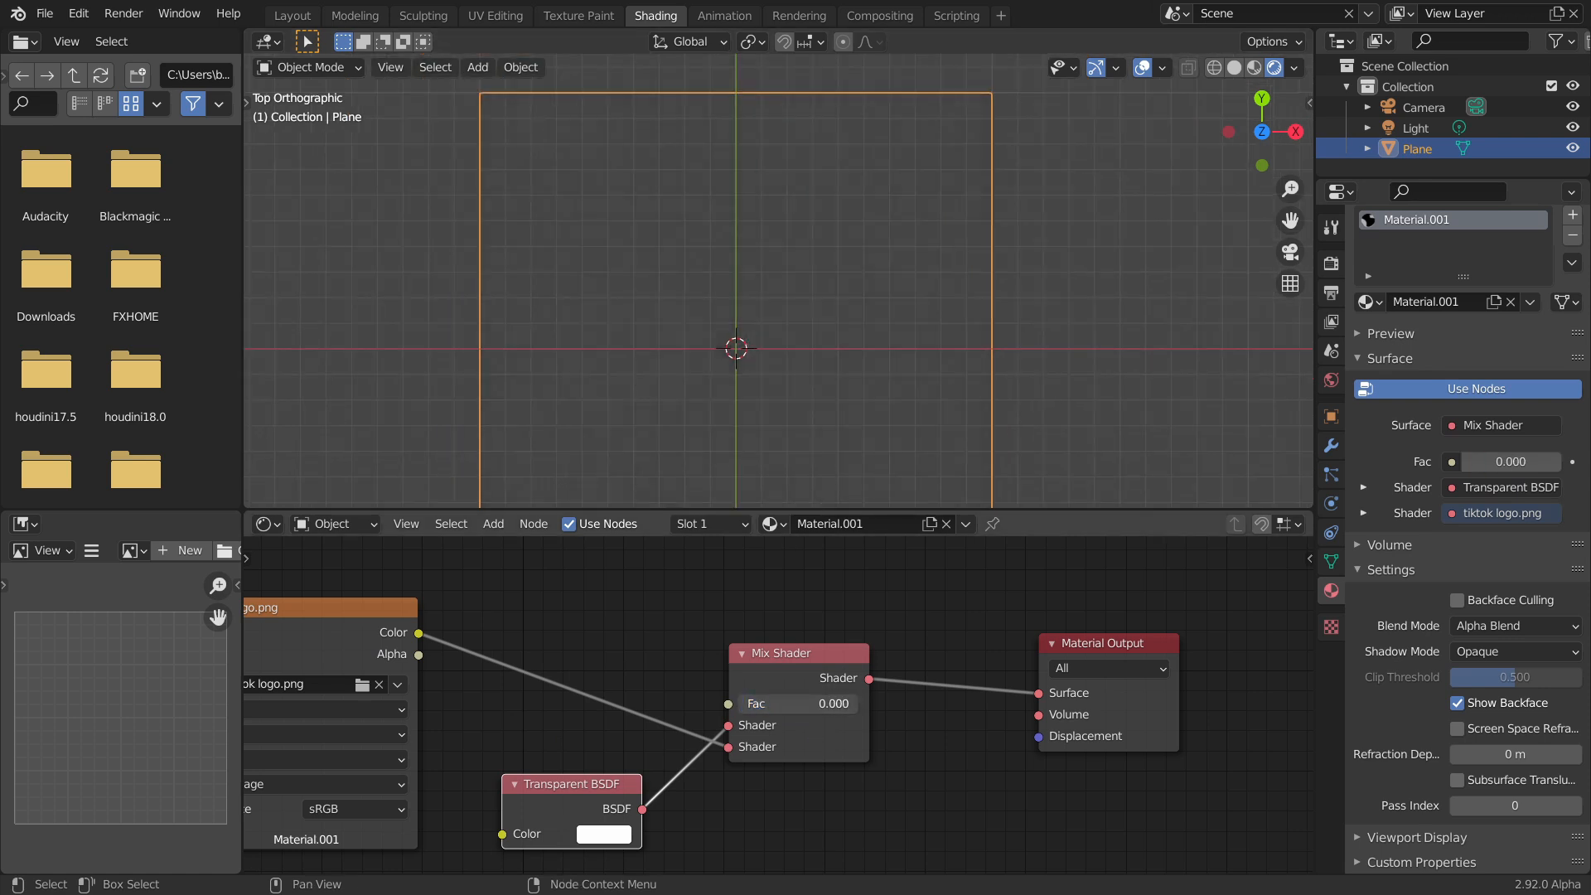
{"action": "left_click_drag", "start_coordinate": [797, 704], "coordinate": [857, 703]}
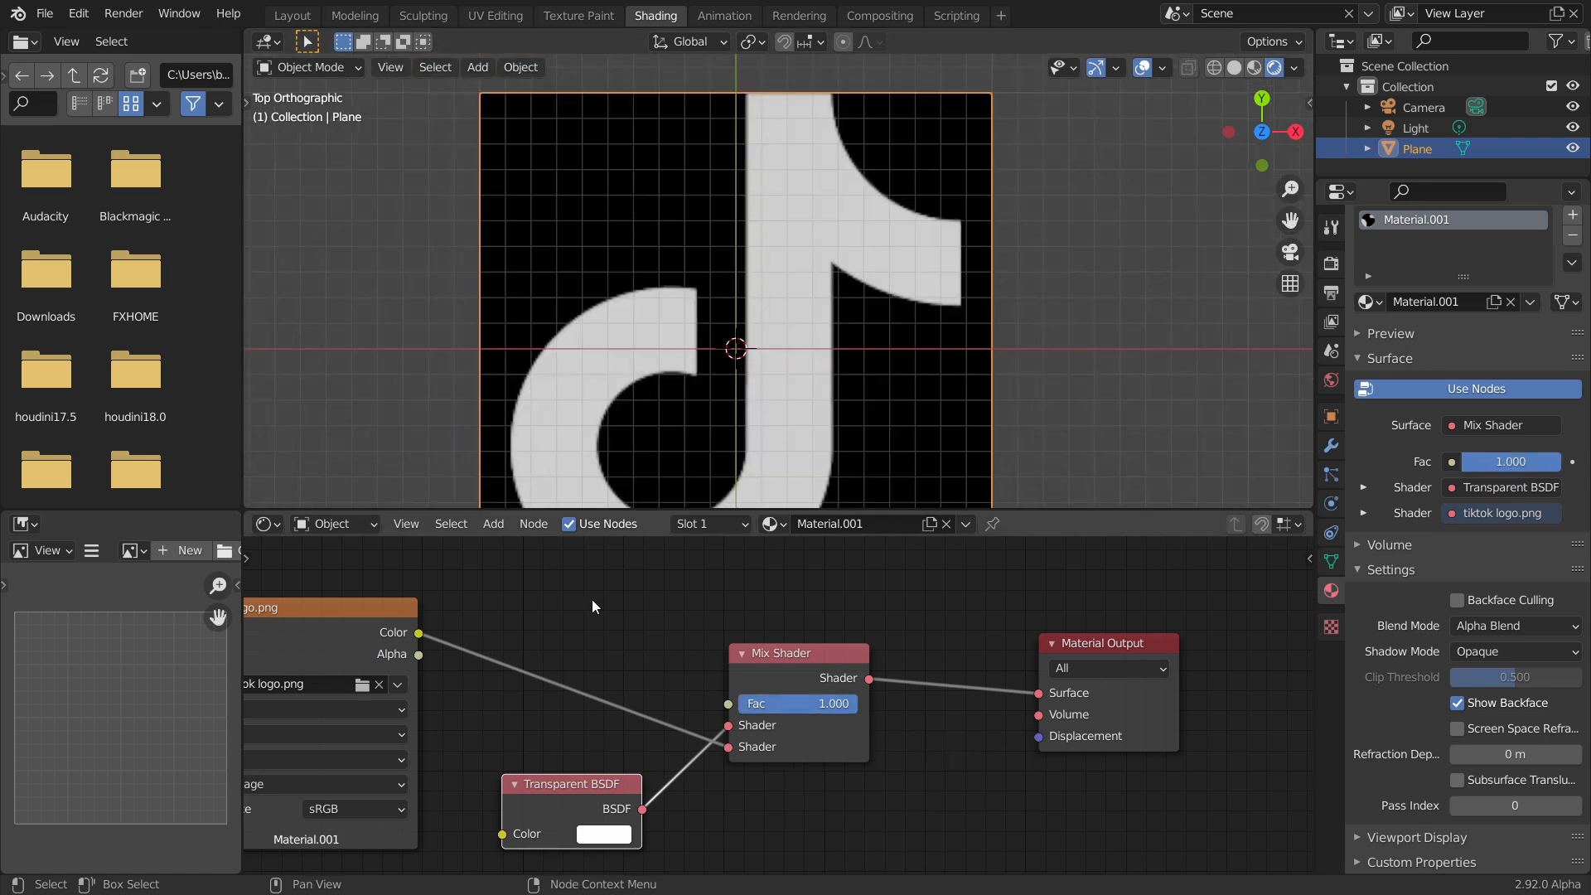
- Connect the image texture's Color output to the Mix Shader's Fac input
{"action": "scroll", "coordinate": [853, 286], "scroll_direction": "down", "scroll_amount": 3}
{"action": "middle_click_drag", "start_coordinate": [771, 331], "coordinate": [724, 381]}
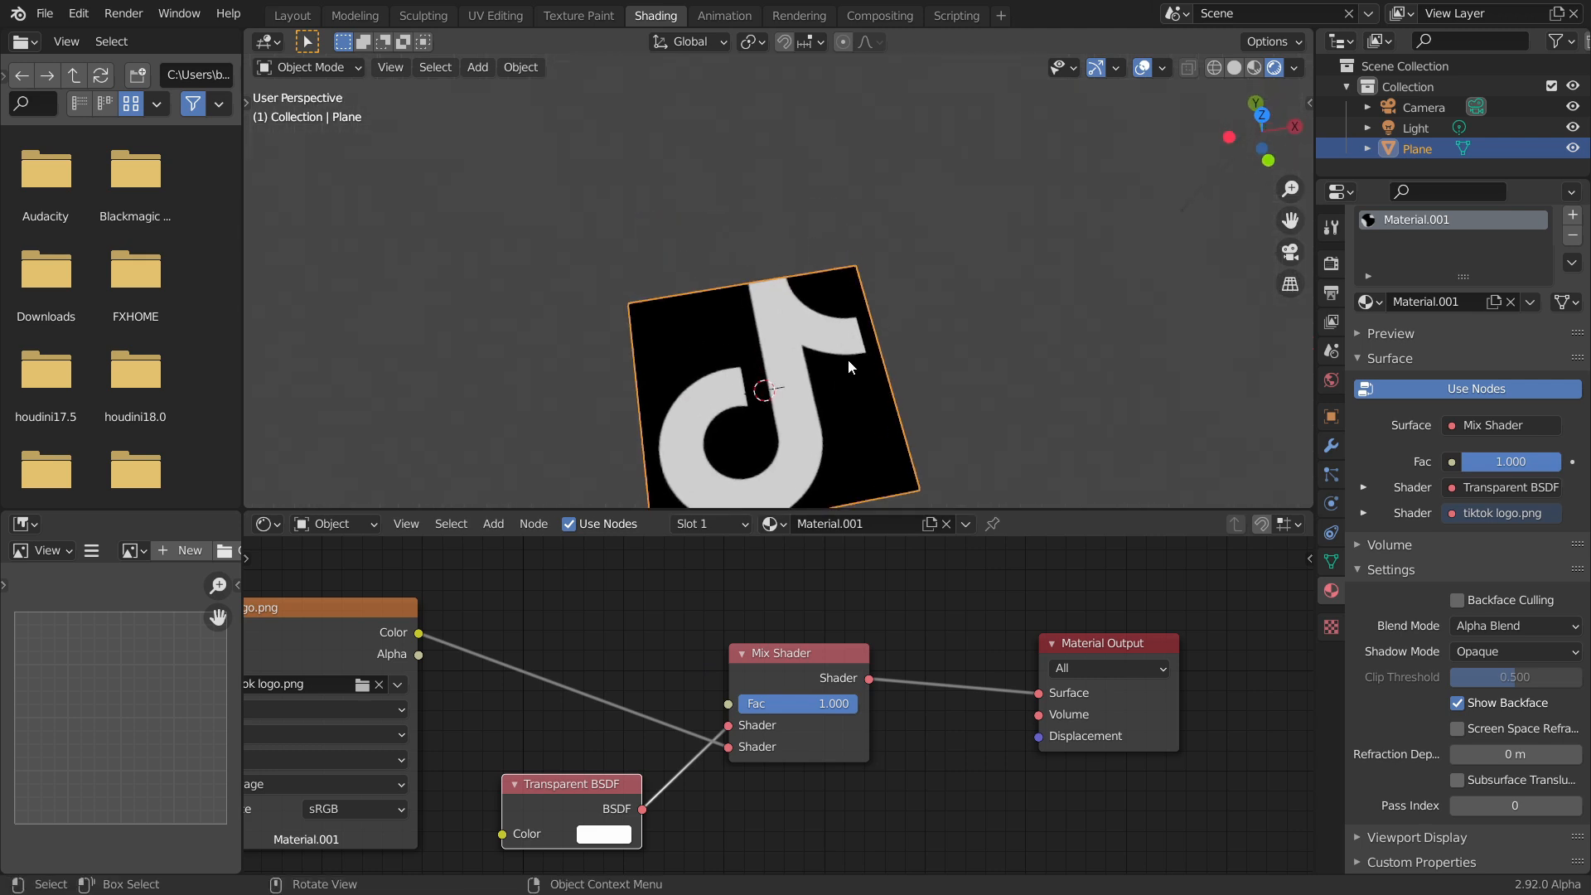
{"action": "middle_click_drag", "start_coordinate": [805, 391], "coordinate": [817, 295], "text": "ctrl"}
{"action": "middle_click_drag", "start_coordinate": [774, 361], "coordinate": [784, 298], "text": "shift"}
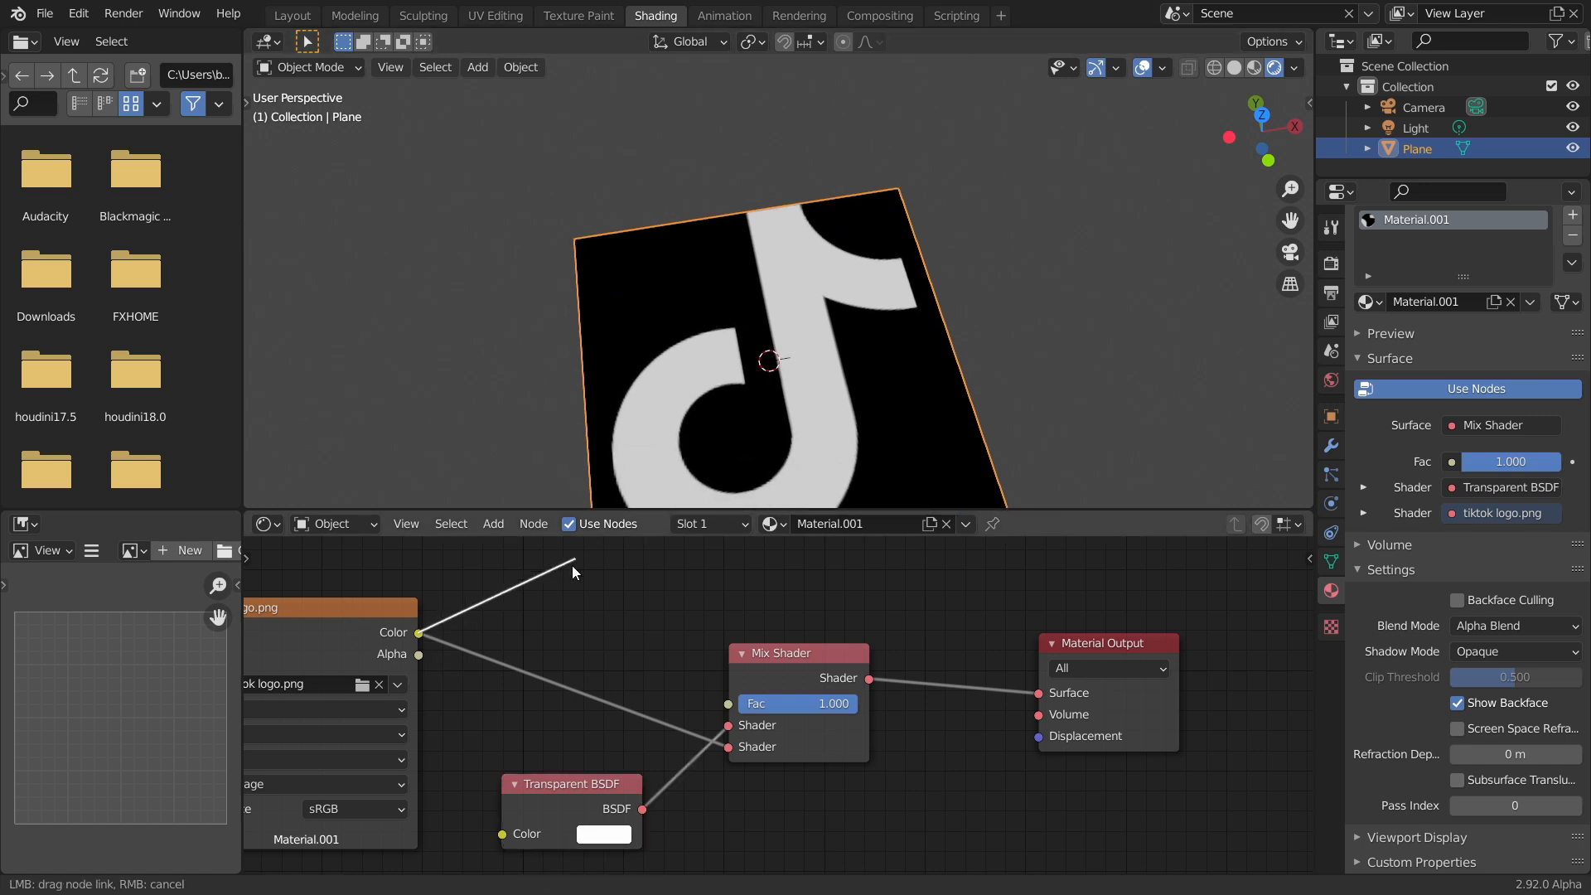
{"action": "scroll", "coordinate": [792, 298], "scroll_direction": "down", "scroll_amount": 2}
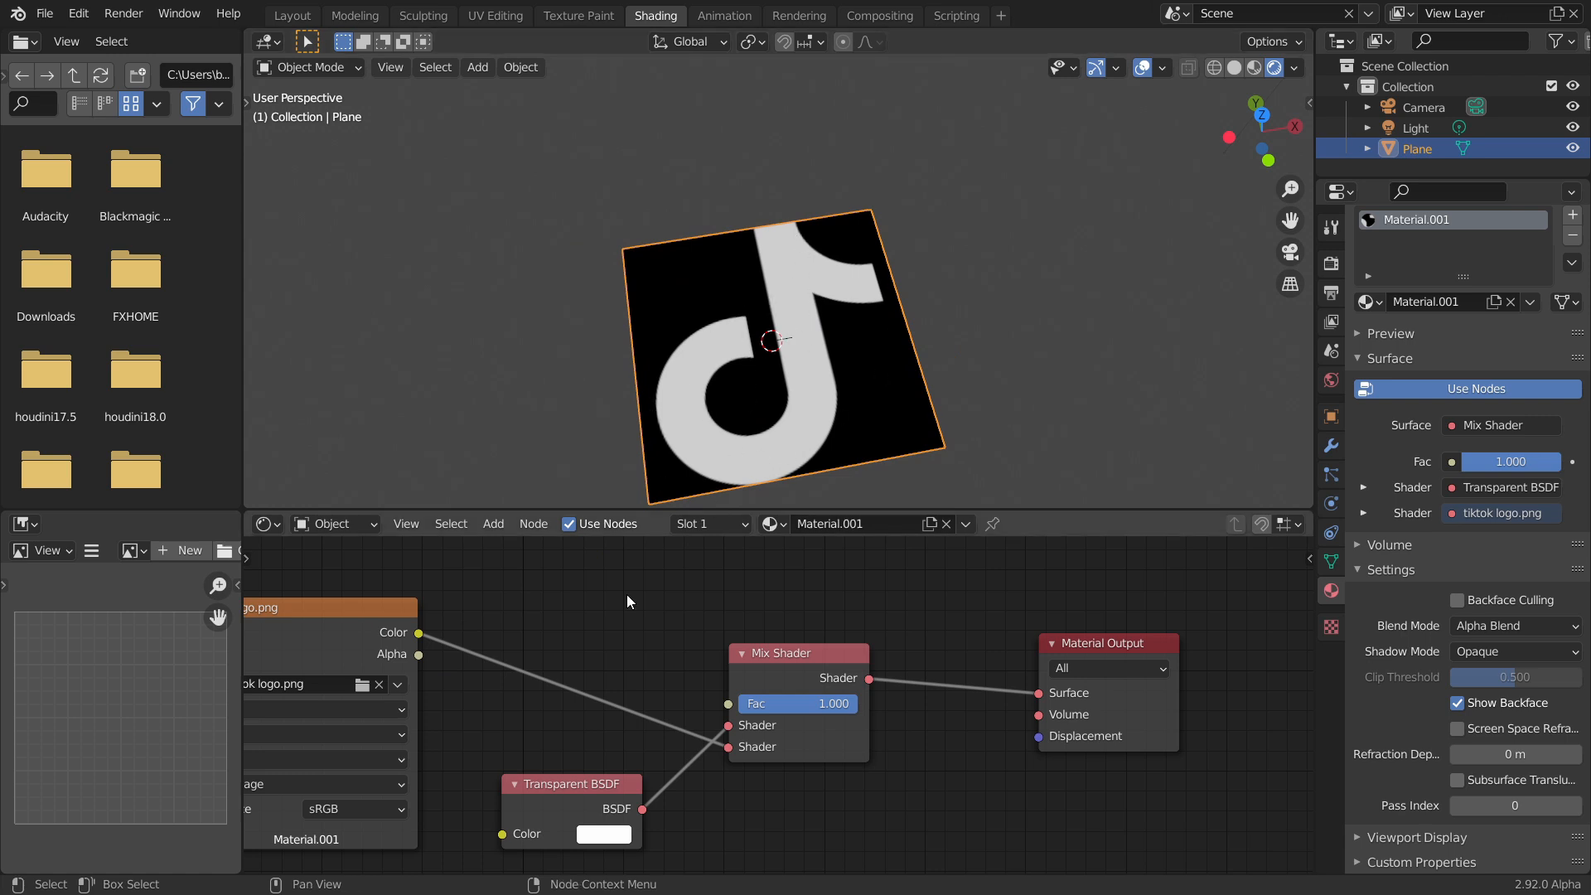
{"action": "left_click_drag", "start_coordinate": [419, 633], "coordinate": [736, 698]}
{"action": "middle_click_drag", "start_coordinate": [759, 320], "coordinate": [773, 350]}
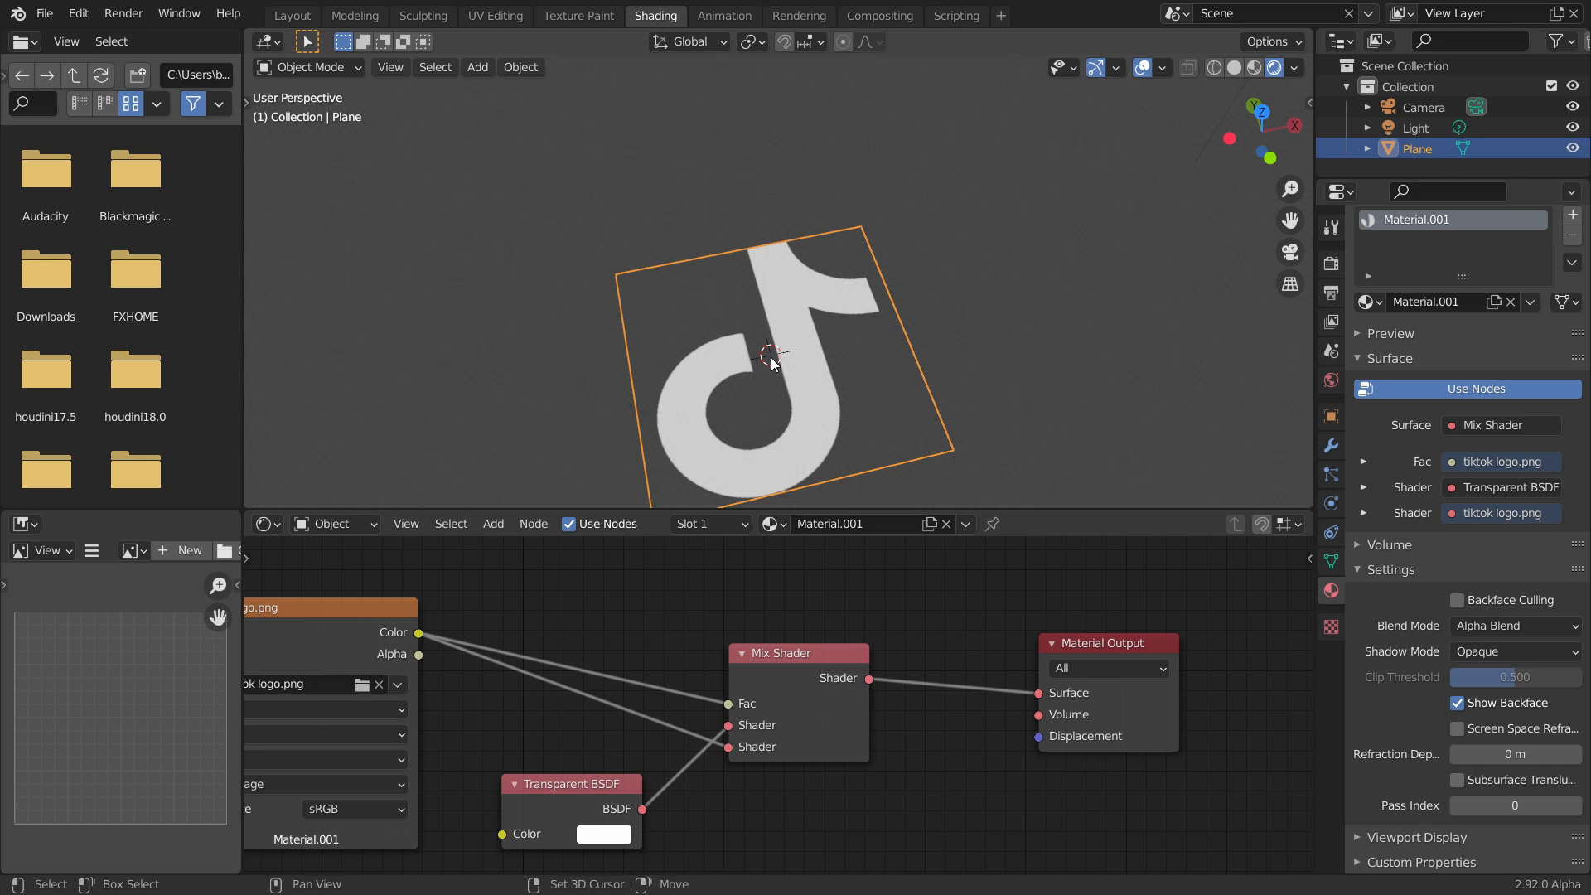
- Turn on the floor grid and the X, Y and Z axes in the viewport overlays
{"action": "middle_click_drag", "start_coordinate": [771, 357], "coordinate": [783, 292], "text": "shift"}
{"action": "left_click", "coordinate": [1164, 69]}
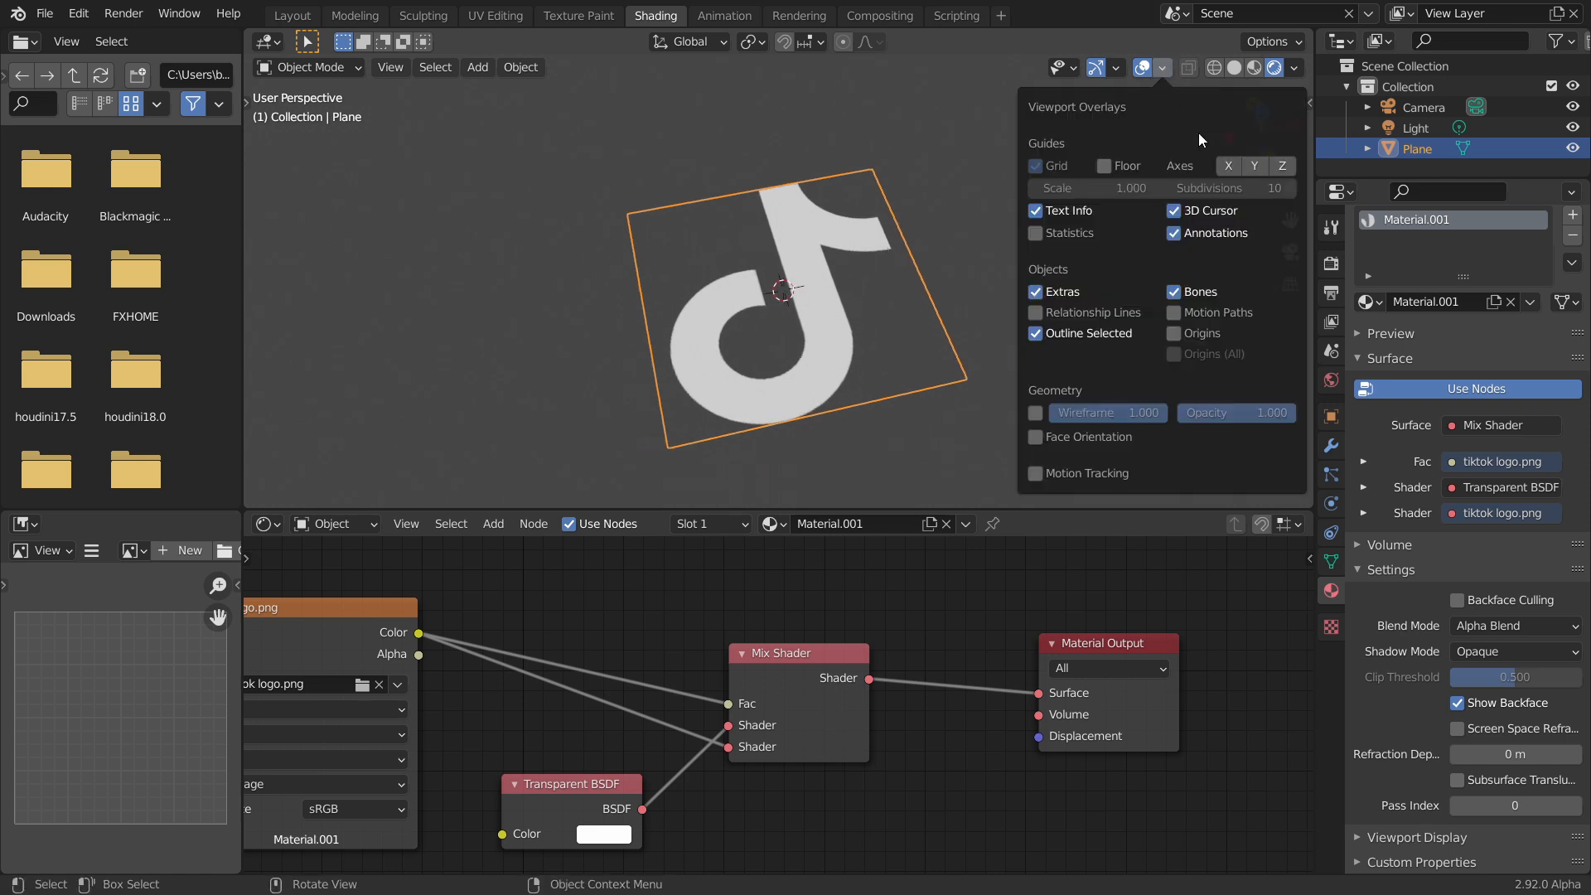
{"action": "left_click_drag", "start_coordinate": [1229, 168], "coordinate": [1284, 166]}
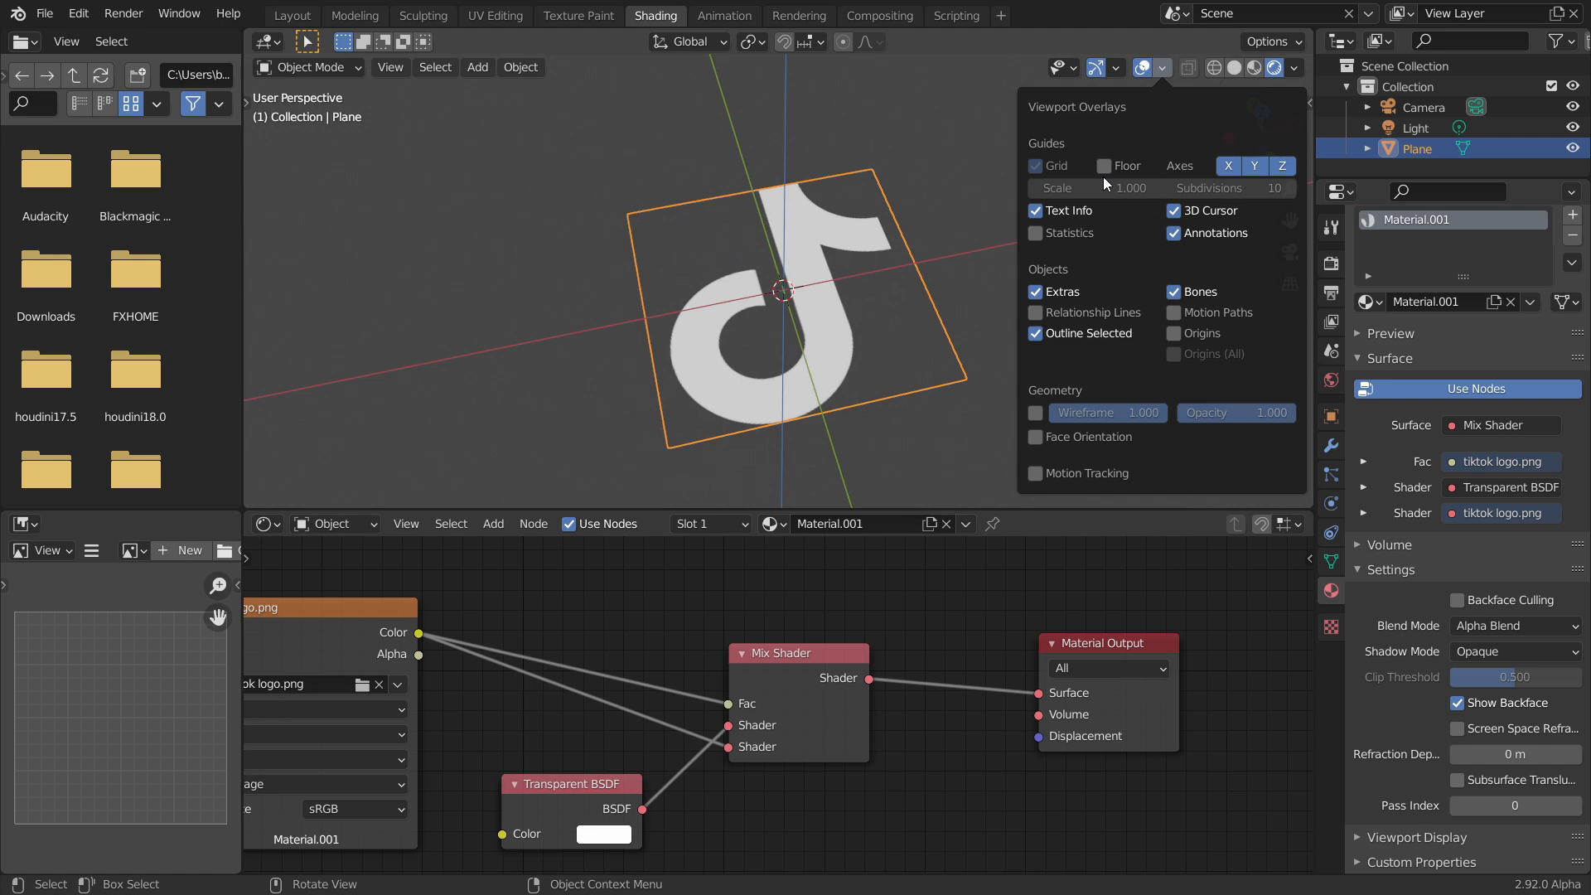
{"action": "middle_click_drag", "start_coordinate": [739, 280], "coordinate": [818, 236], "text": "shift"}
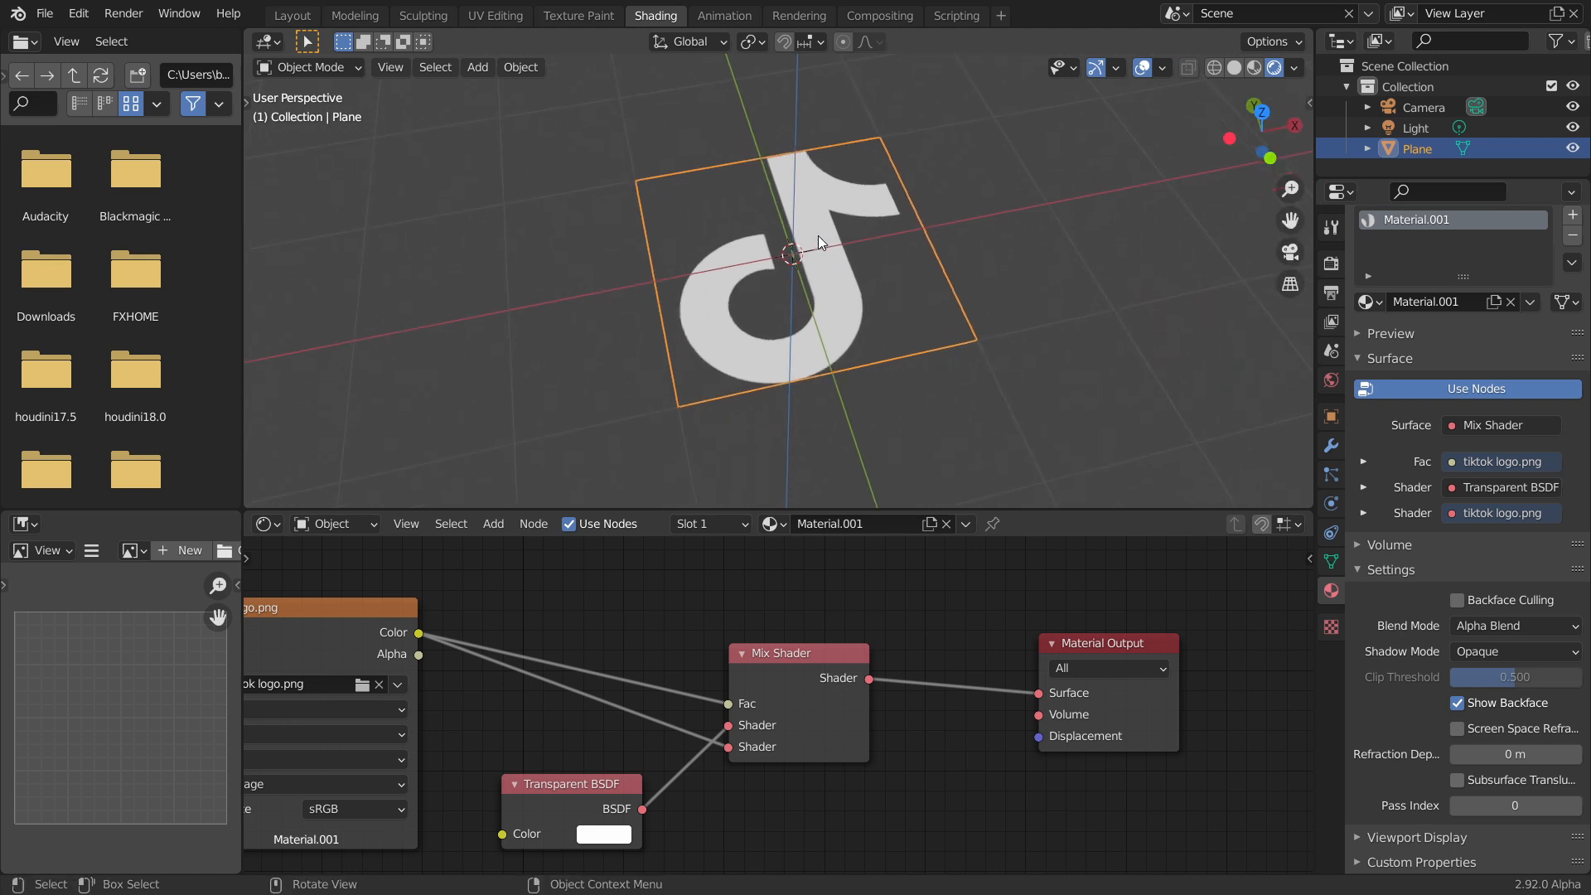
- Duplicate the logo plane and place the copy a short distance below the original along the Z axis
{"action": "key", "text": "shift+d"}
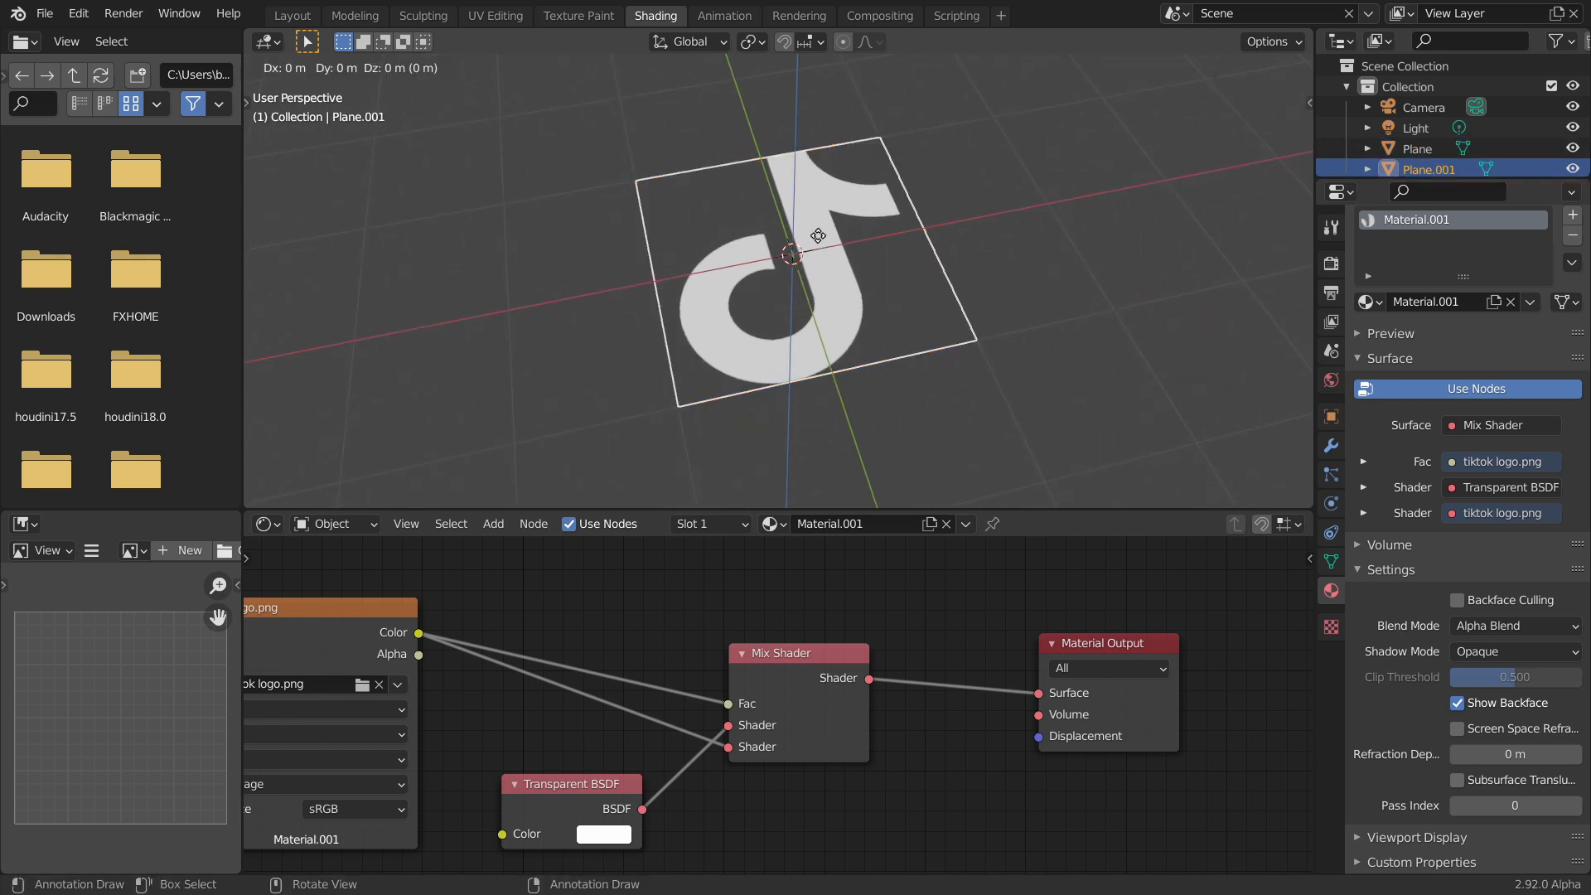
{"action": "key", "text": "z"}
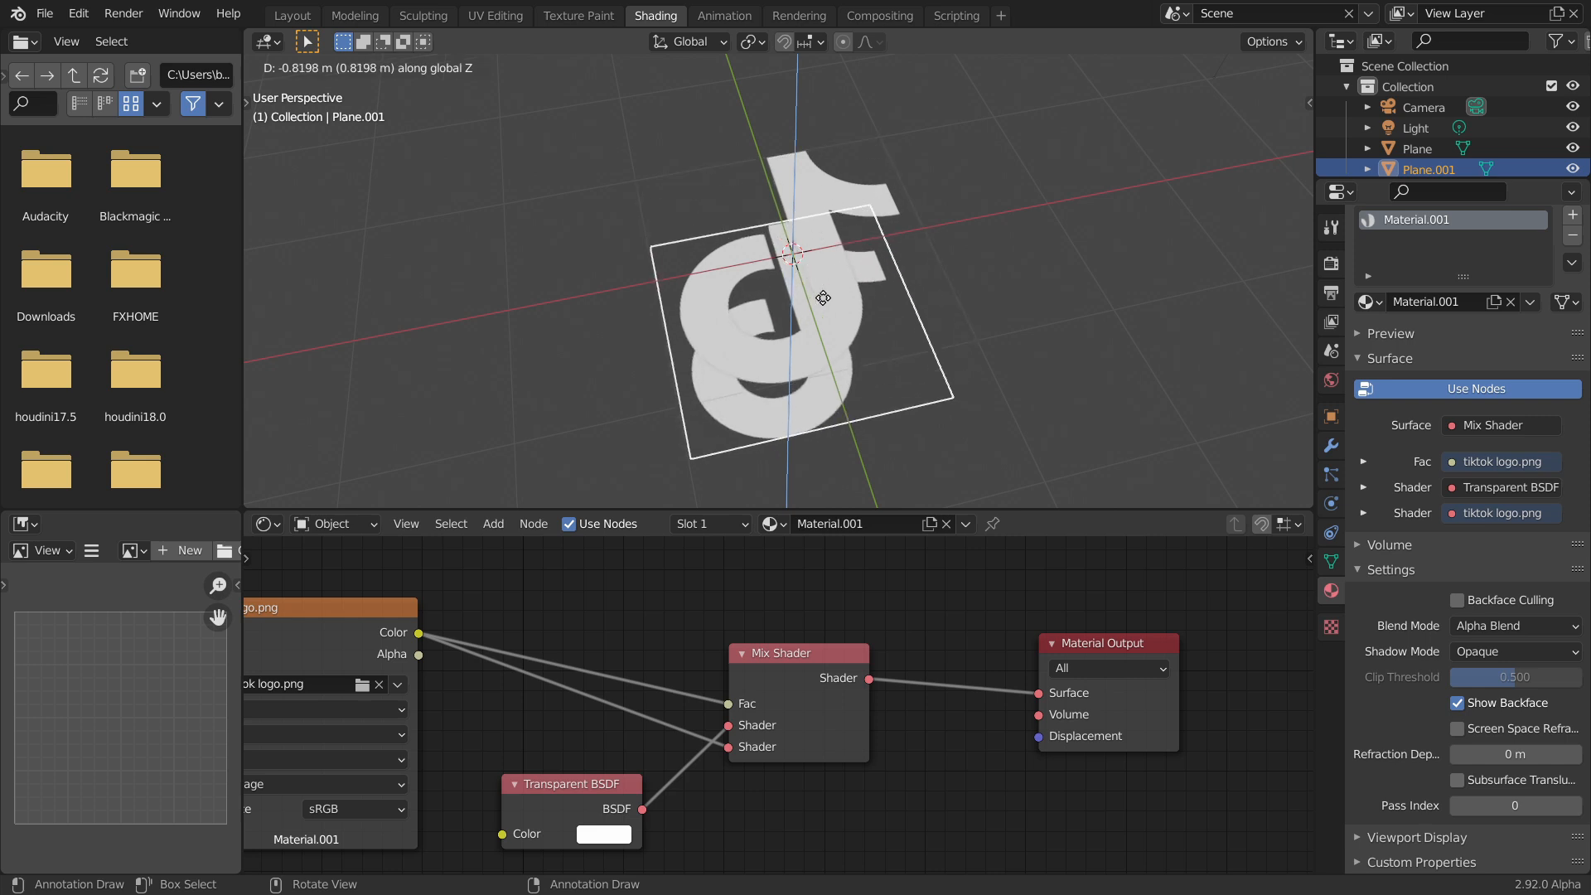
{"action": "left_click", "coordinate": [826, 294]}
{"action": "middle_click_drag", "start_coordinate": [824, 301], "coordinate": [859, 192]}
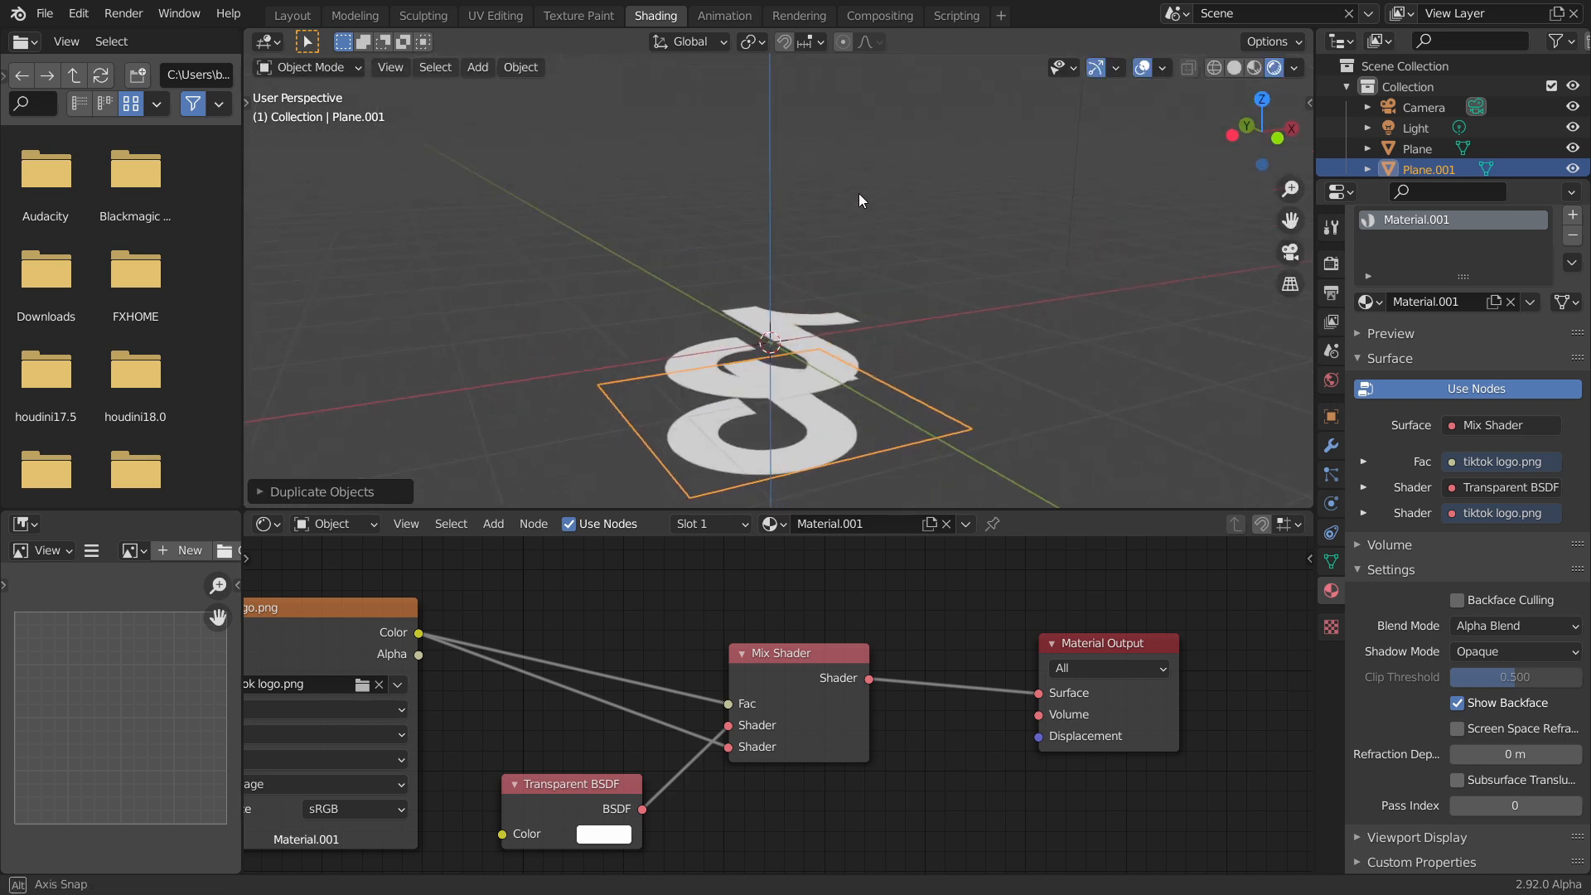
{"action": "key", "text": "g"}
{"action": "key", "text": "z"}
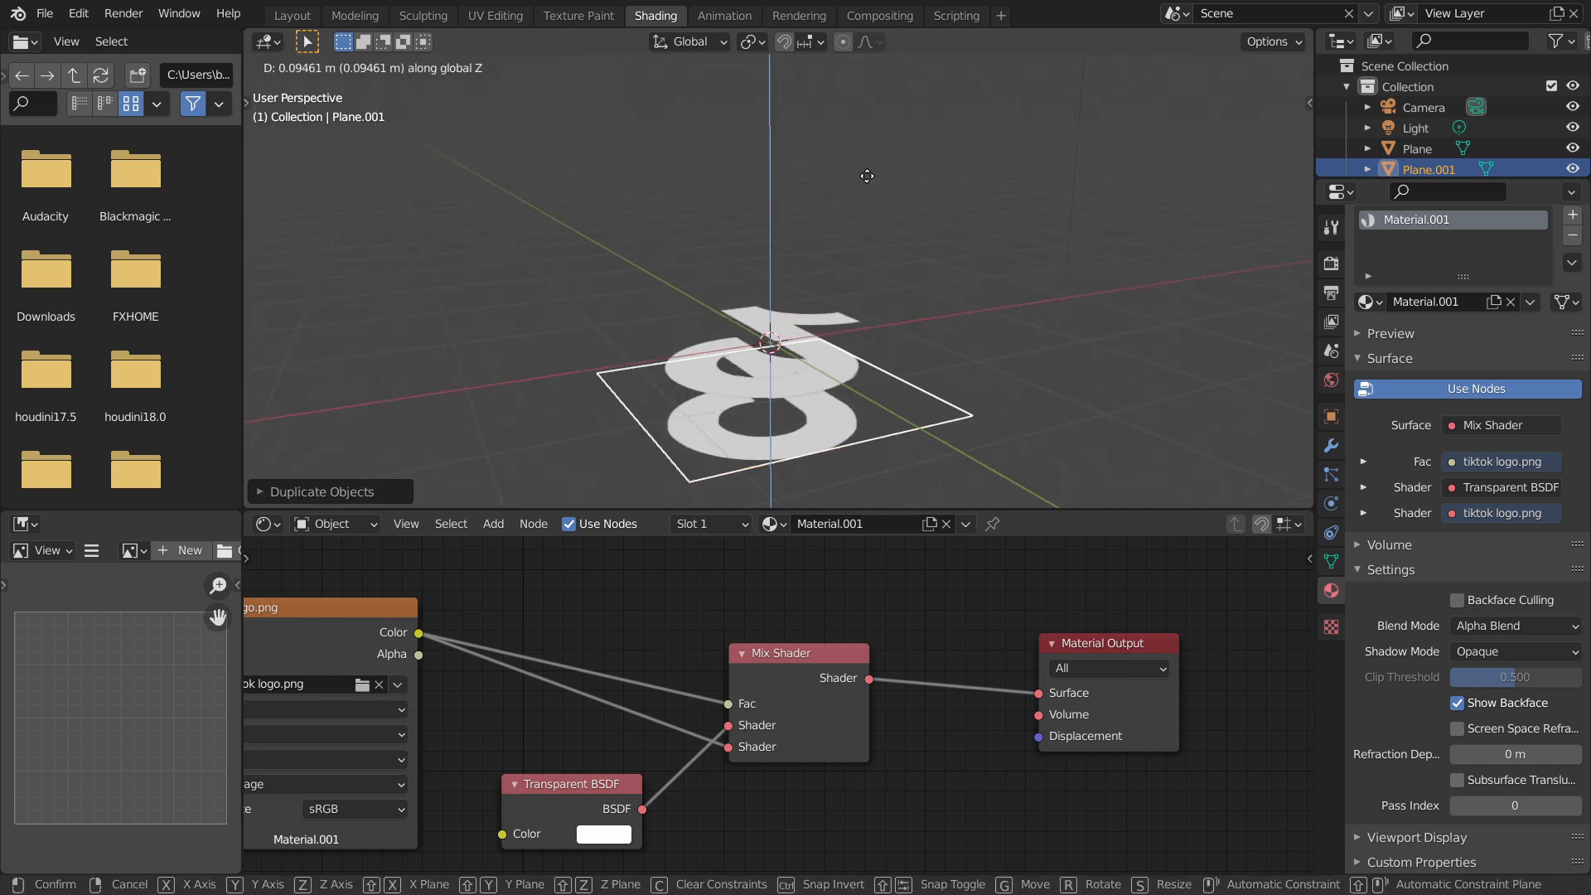
{"action": "left_click", "coordinate": [868, 161]}
- Give the copied plane its own material copy and insert a MixRGB node between the image color and the Mix Shader's second Shader input
{"action": "left_click", "coordinate": [930, 524]}
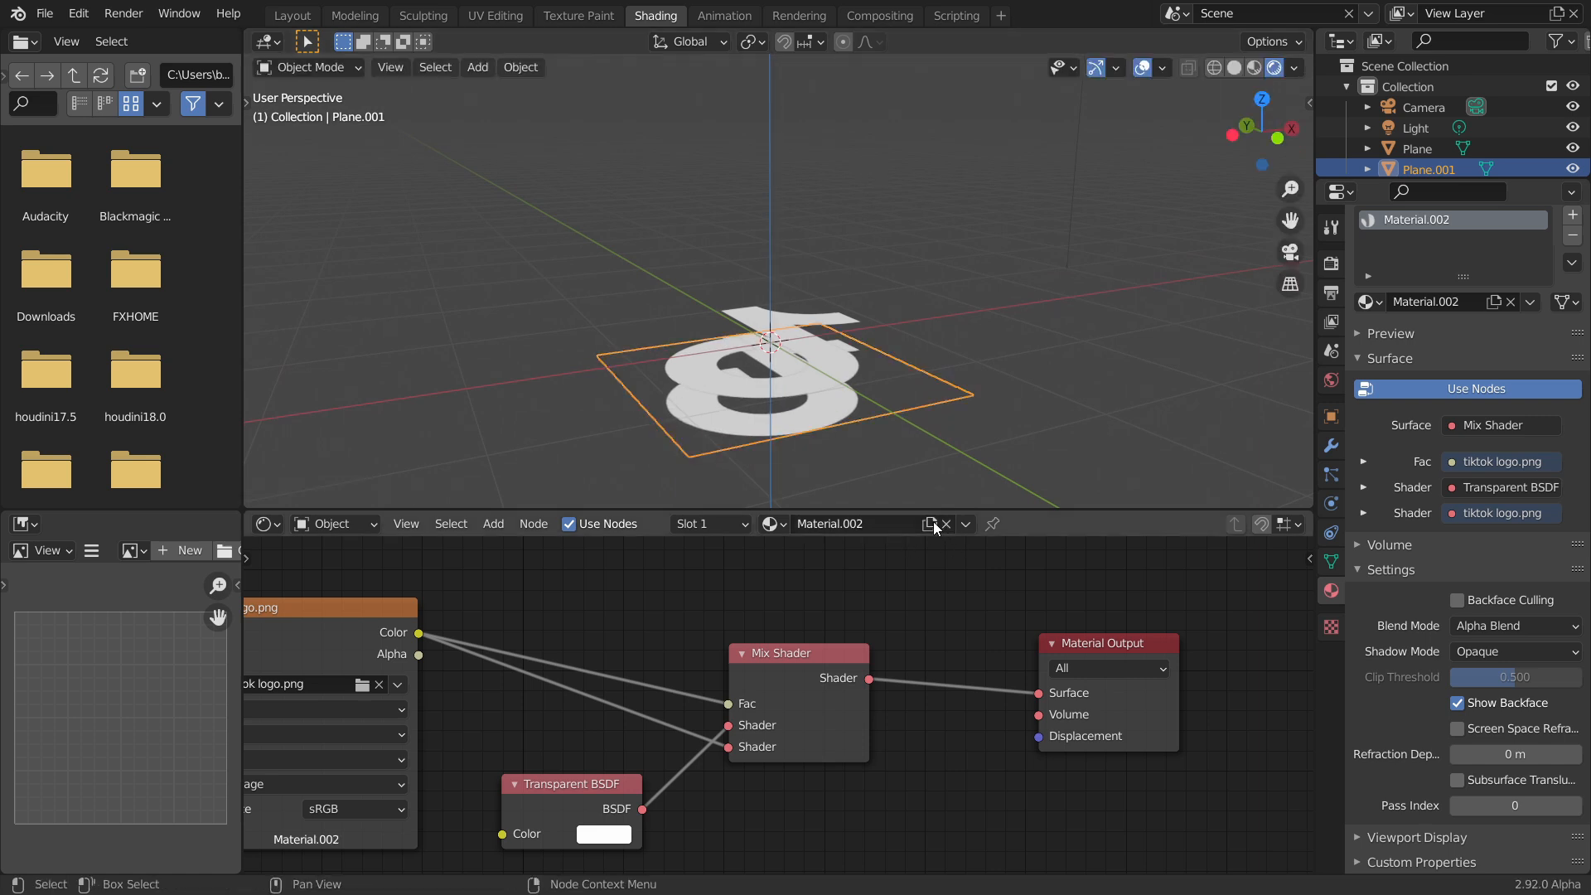
{"action": "left_click_drag", "start_coordinate": [817, 678], "coordinate": [865, 669]}
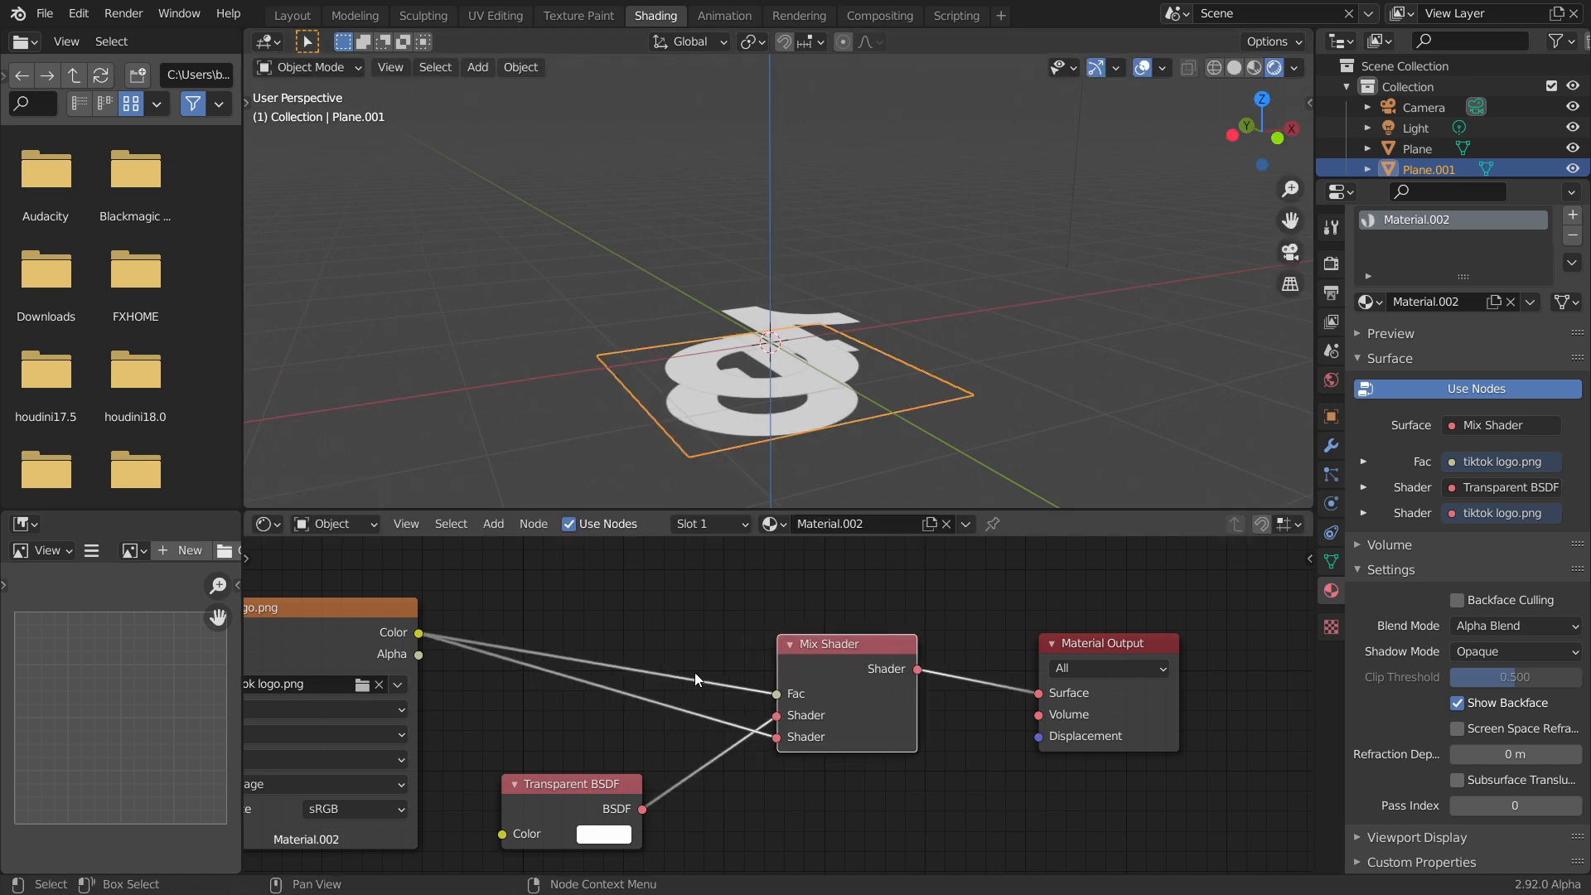
{"action": "key", "text": "shift+a"}
{"action": "left_click", "coordinate": [601, 673]}
{"action": "type", "text": "mix"}
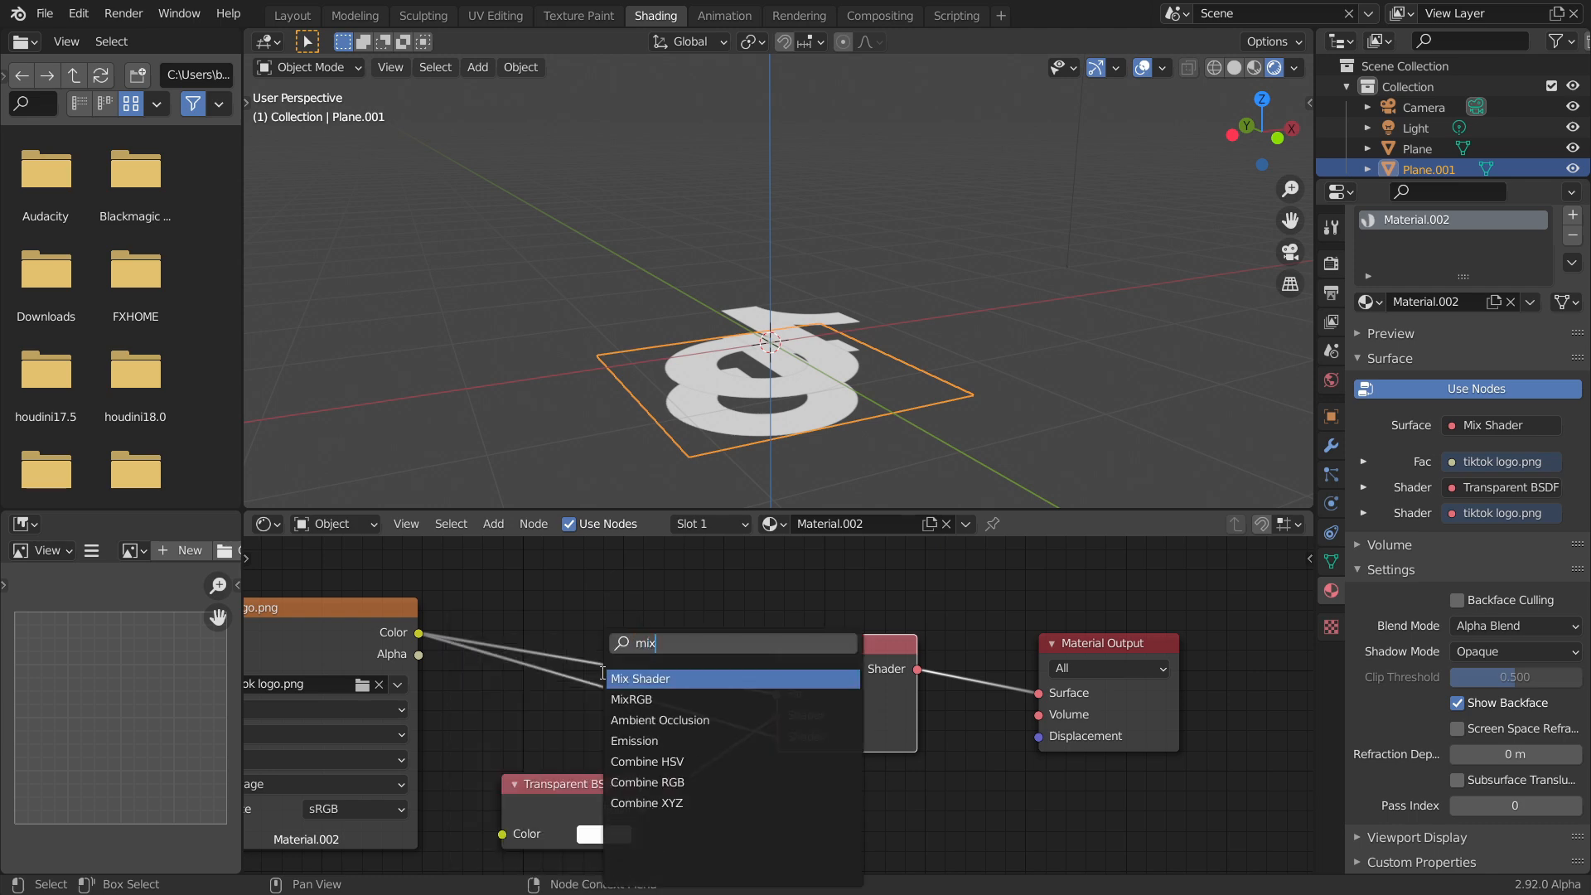
{"action": "key", "text": "Down"}
{"action": "key", "text": "Return"}
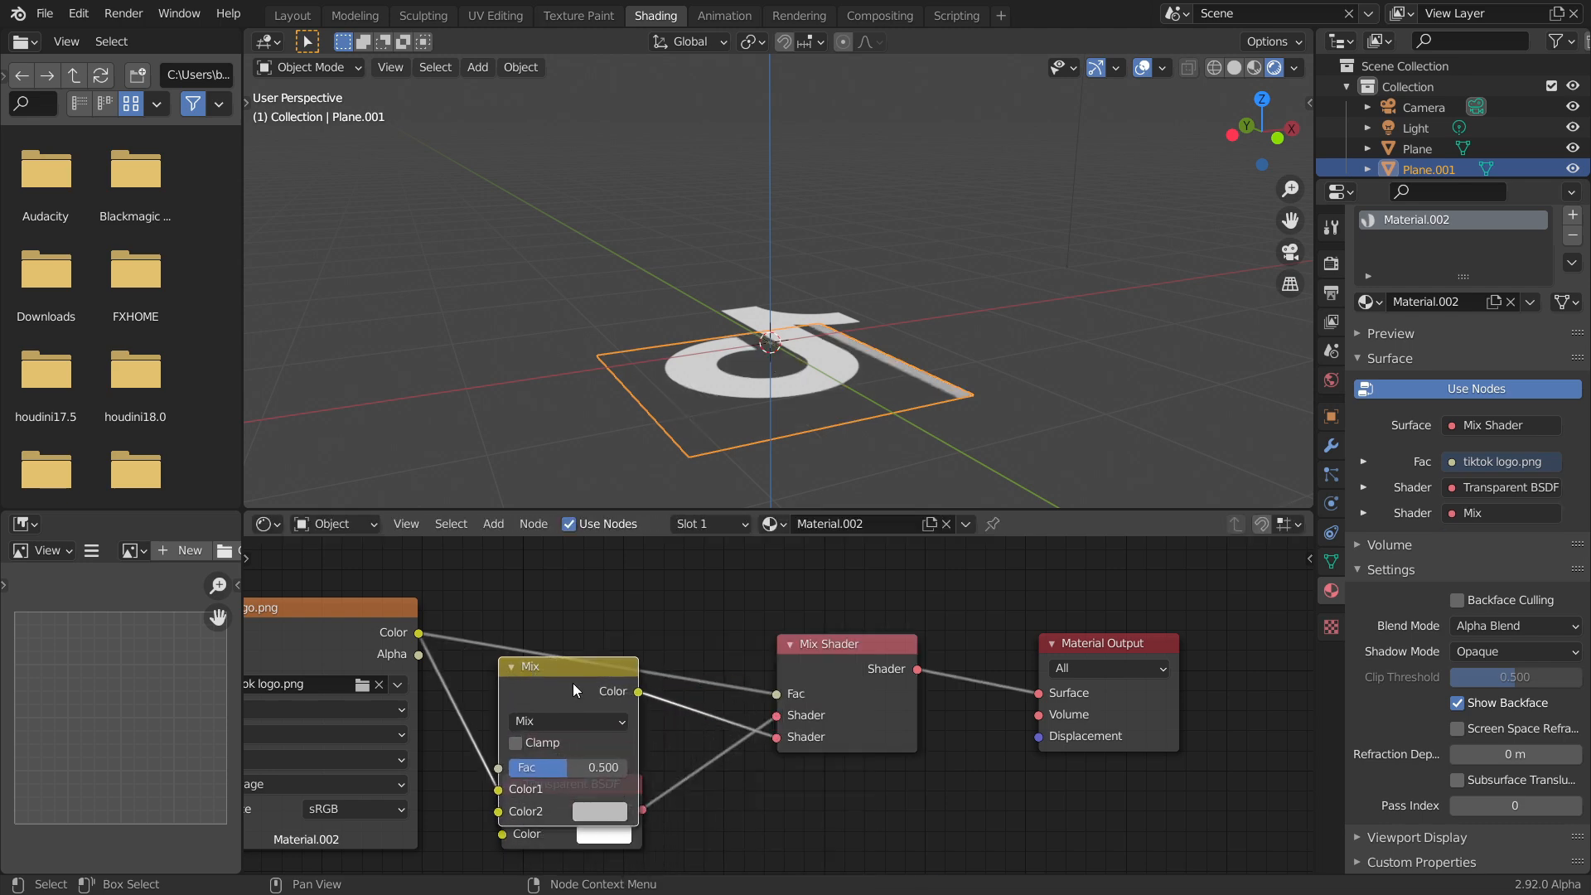
{"action": "left_click", "coordinate": [561, 683]}
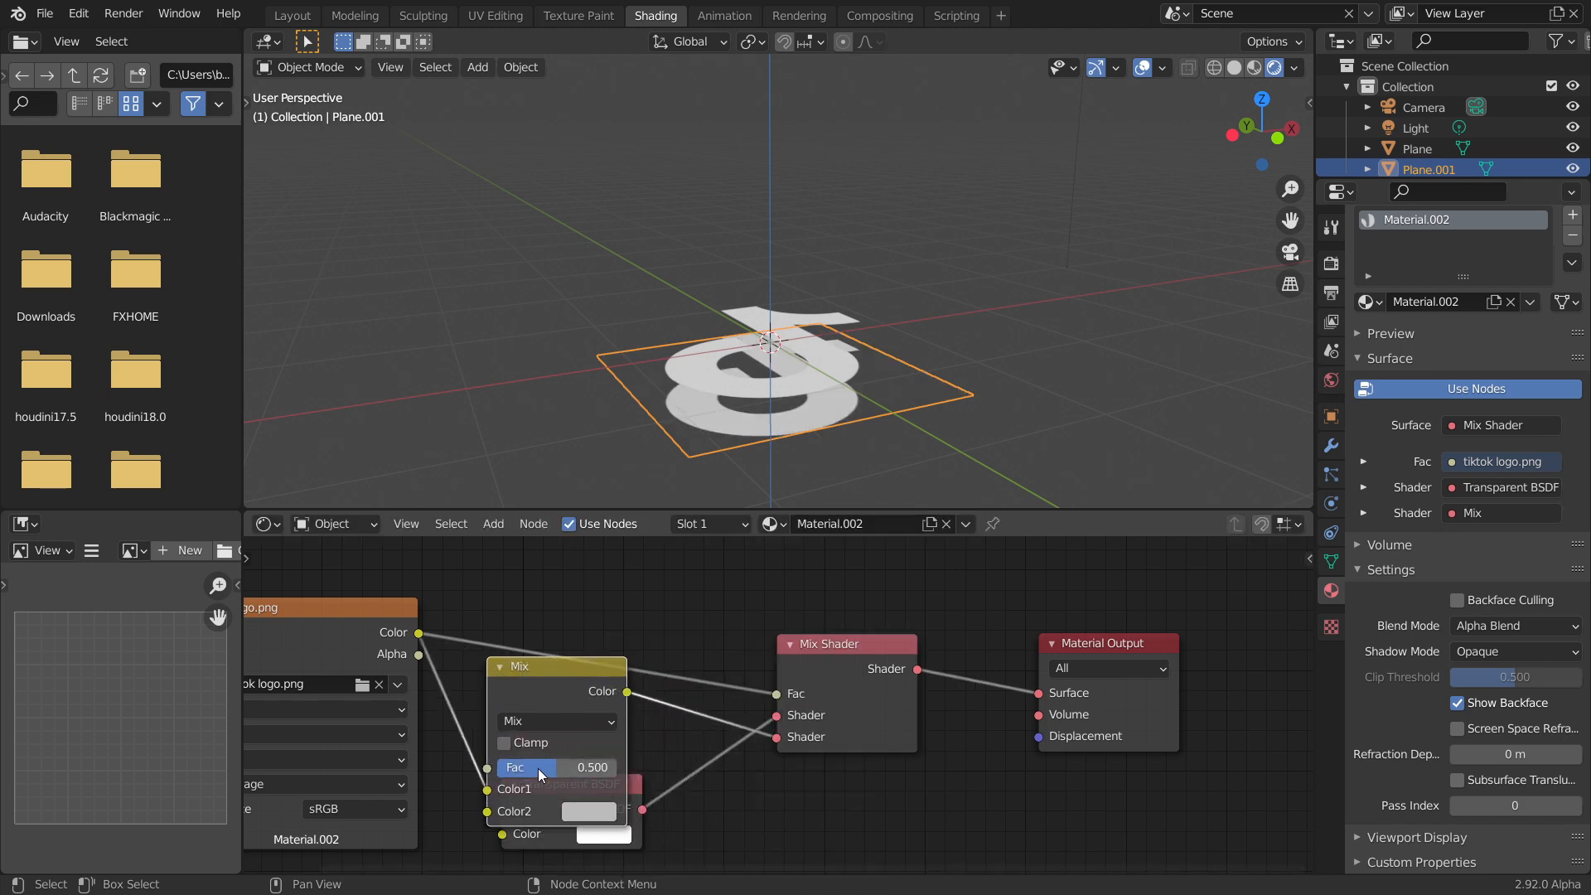
- Set the MixRGB node's Color2 to red (H 0.002, S 0.942, V 0.500) and its Fac to 1
{"action": "left_click", "coordinate": [589, 811]}
{"action": "mouse_move", "coordinate": [648, 657]}
{"action": "left_mouse_down"}
{"action": "mouse_move", "coordinate": [601, 634]}
{"action": "mouse_move", "coordinate": [592, 596]}
{"action": "mouse_move", "coordinate": [667, 585]}
{"action": "mouse_move", "coordinate": [634, 643]}
{"action": "left_mouse_up"}
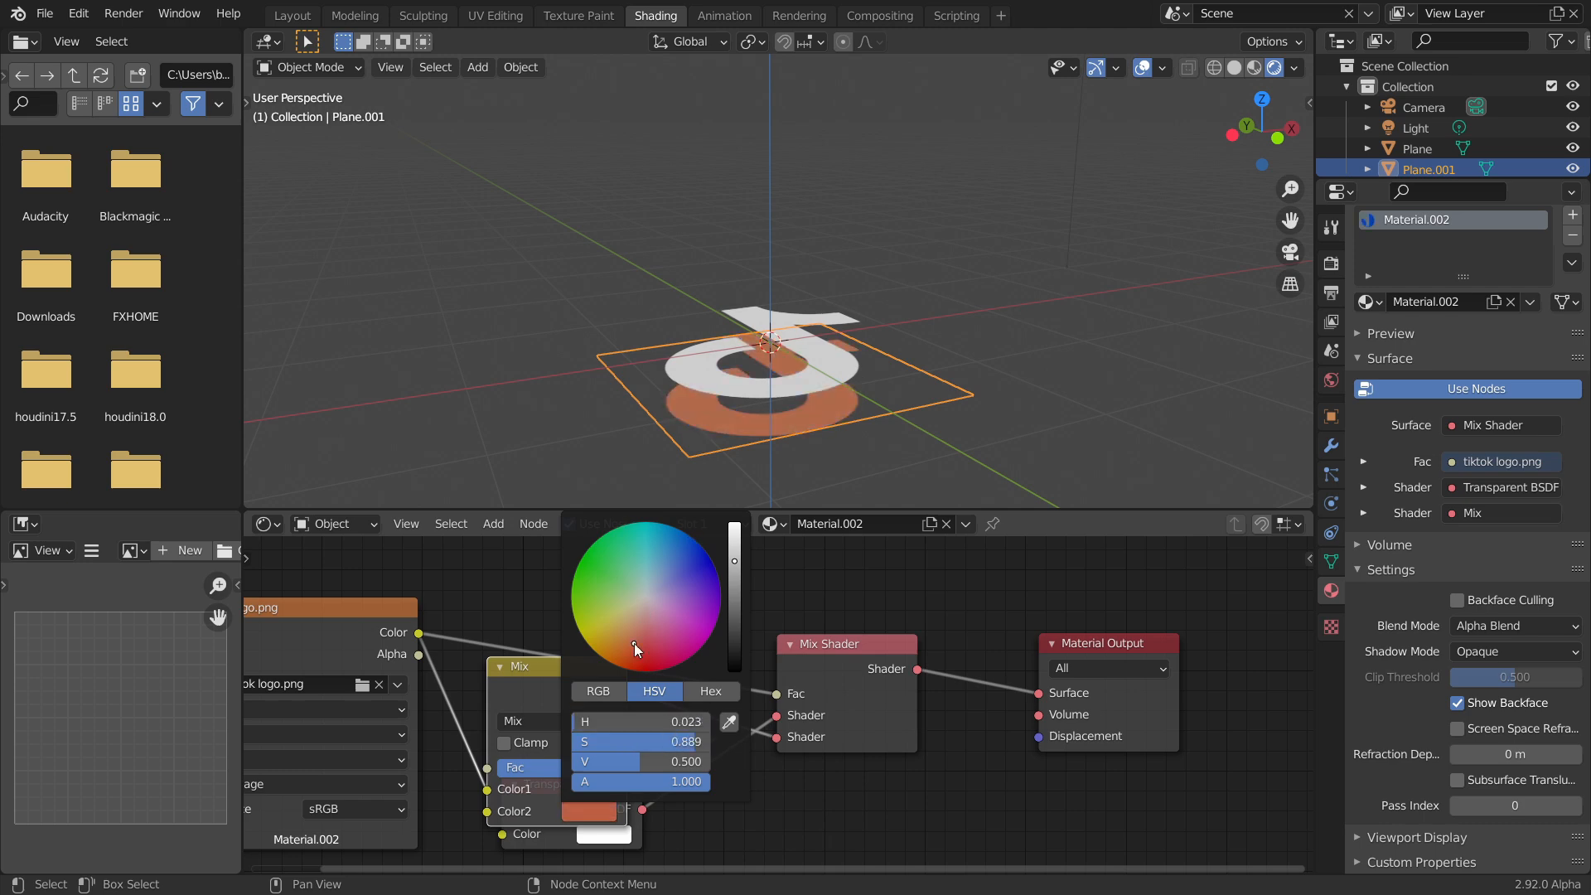
{"action": "left_click_drag", "start_coordinate": [634, 643], "coordinate": [640, 653]}
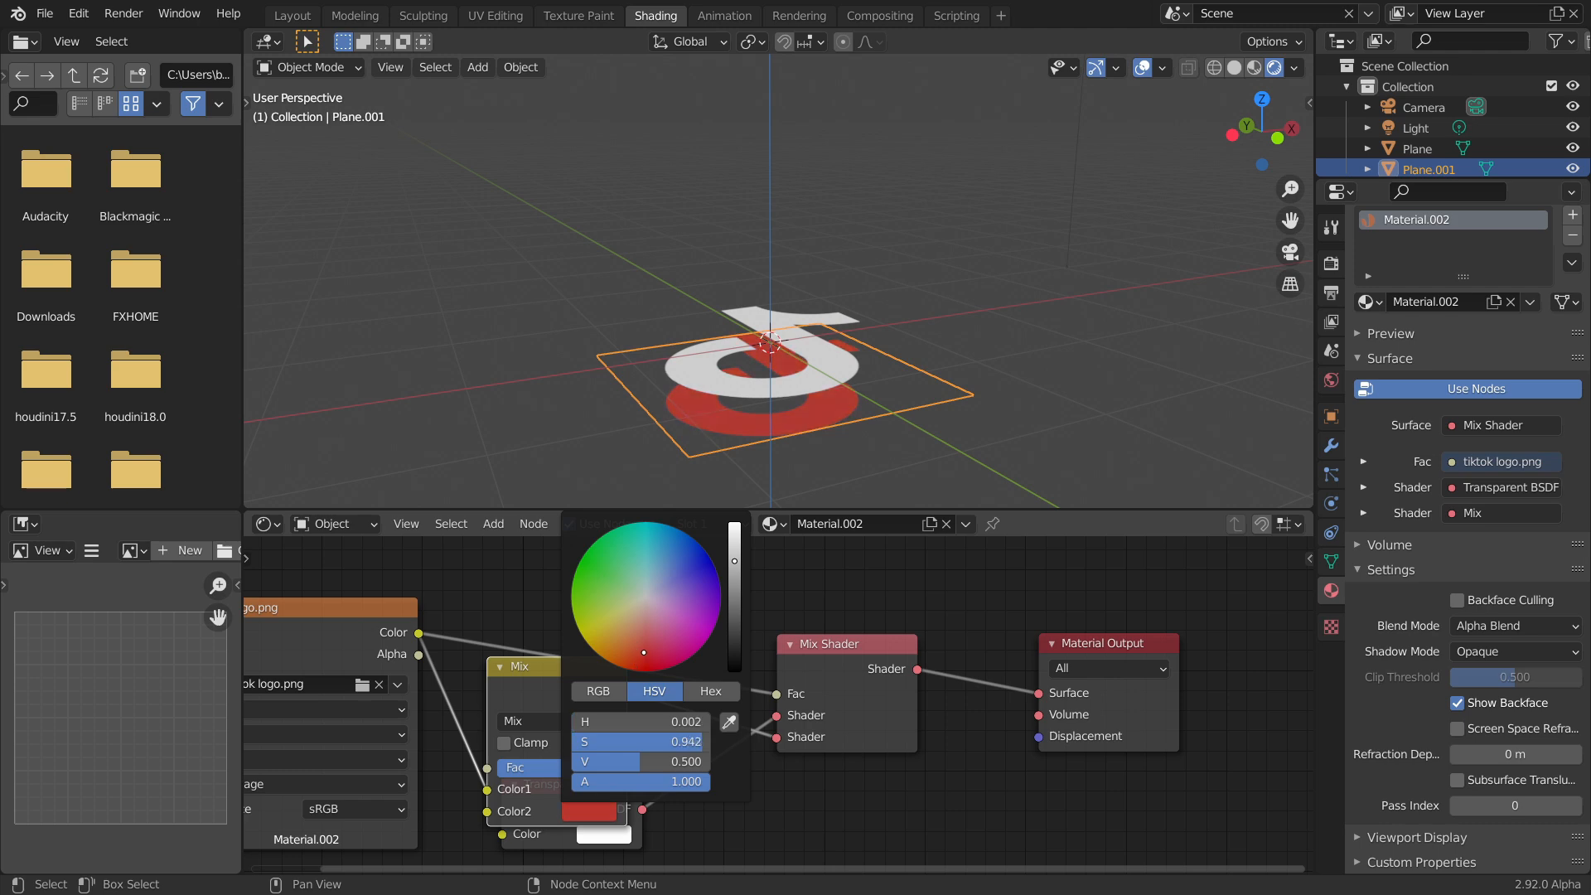
{"action": "left_click_drag", "start_coordinate": [568, 668], "coordinate": [553, 691]}
- Insert an Emission node between the MixRGB node and the Mix Shader's second Shader input
{"action": "key", "text": "shift+a"}
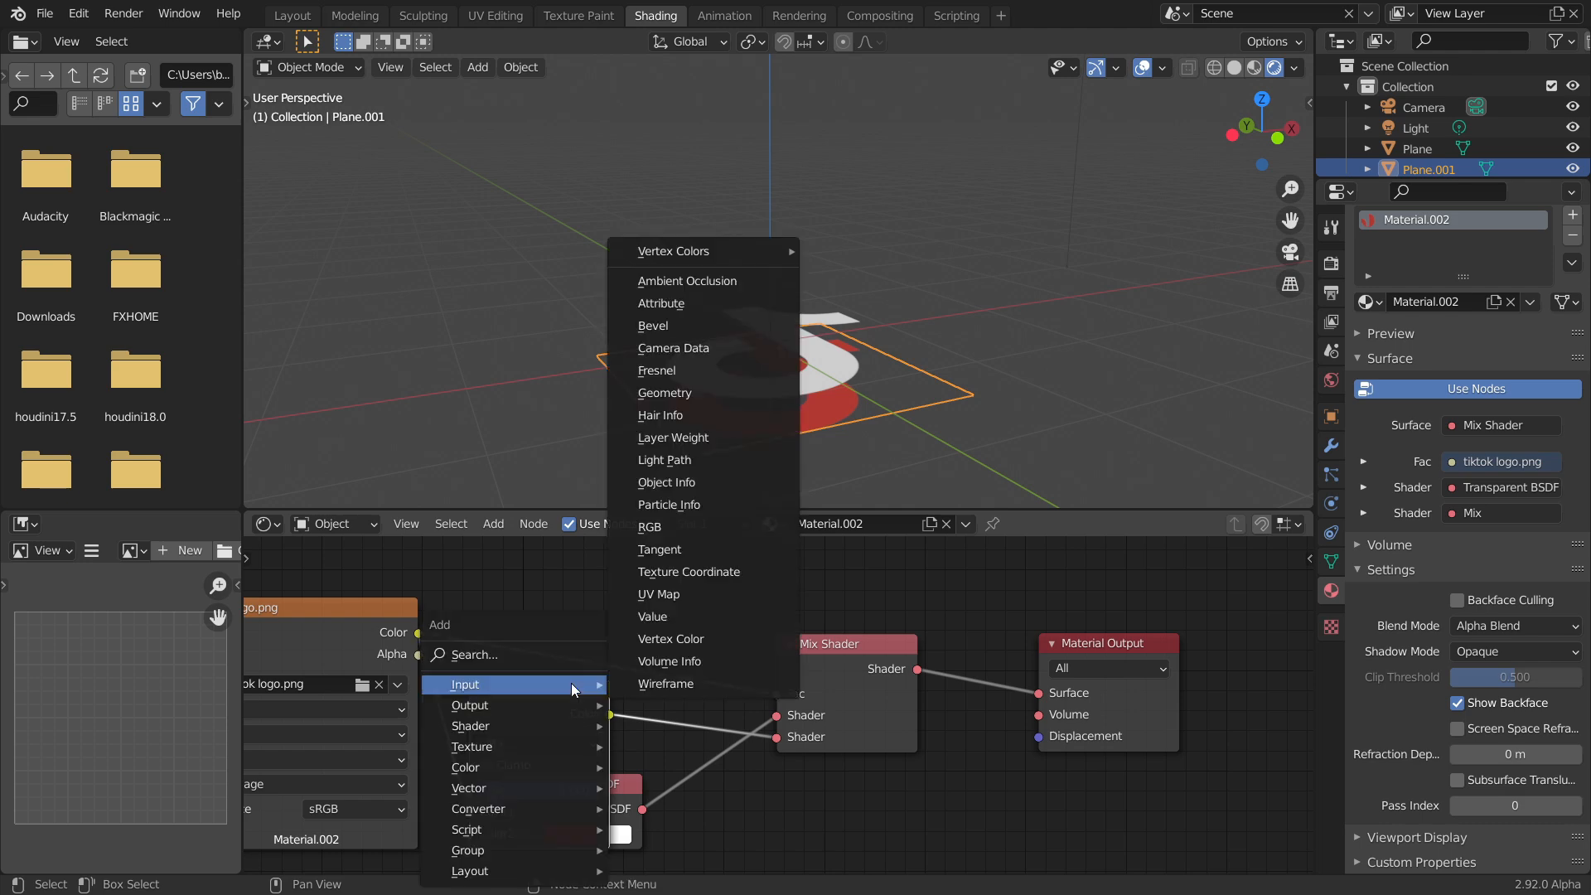
{"action": "left_click", "coordinate": [530, 655]}
{"action": "type", "text": "emis"}
{"action": "key", "text": "Return"}
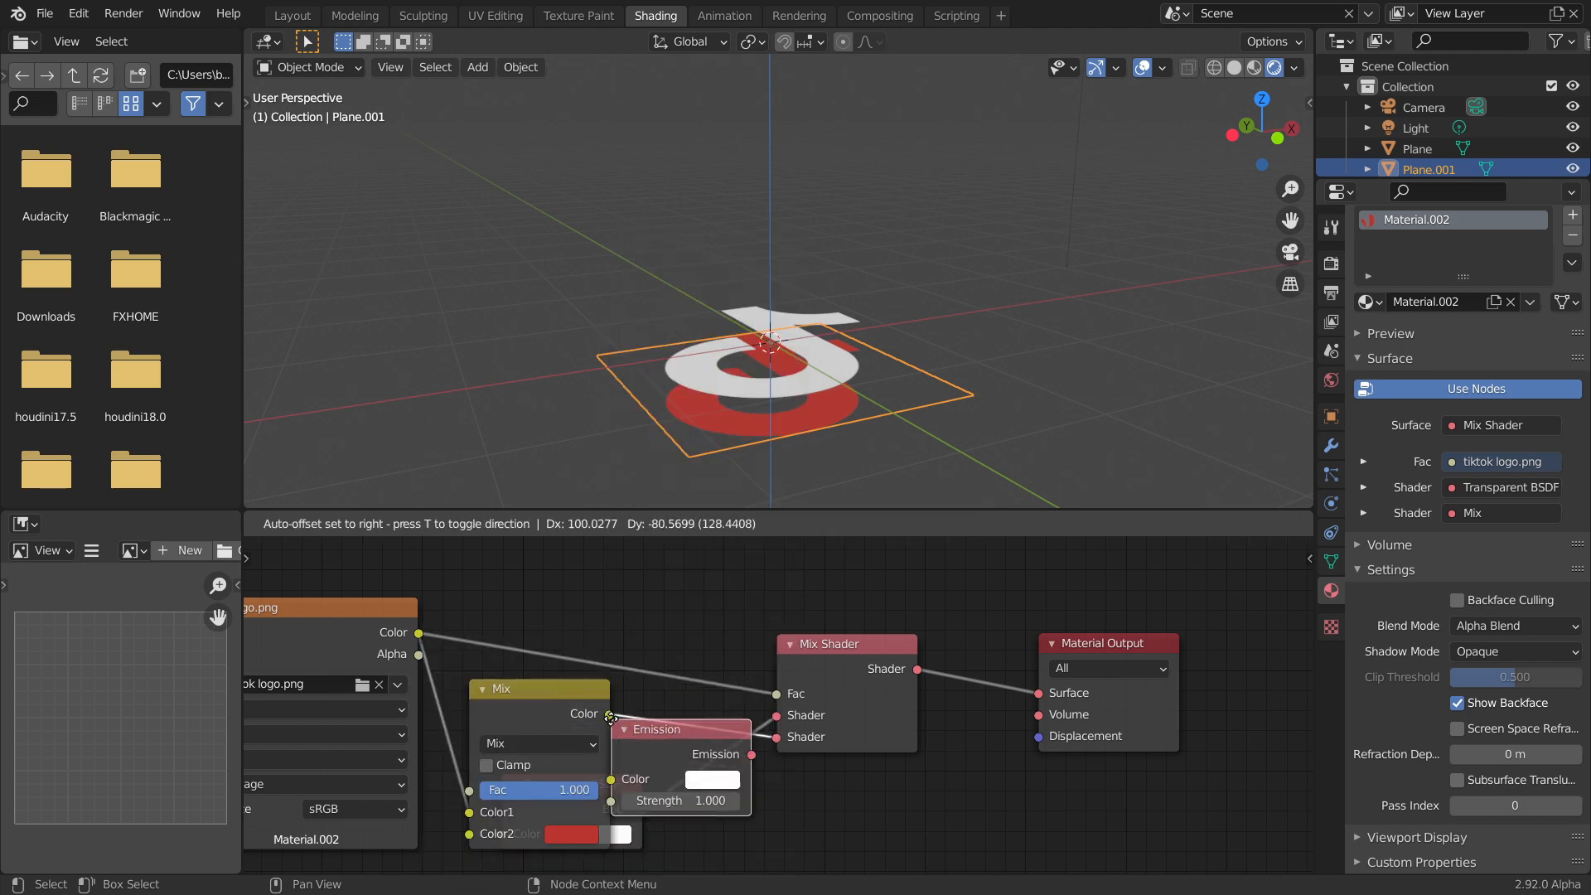
{"action": "left_click", "coordinate": [689, 694]}
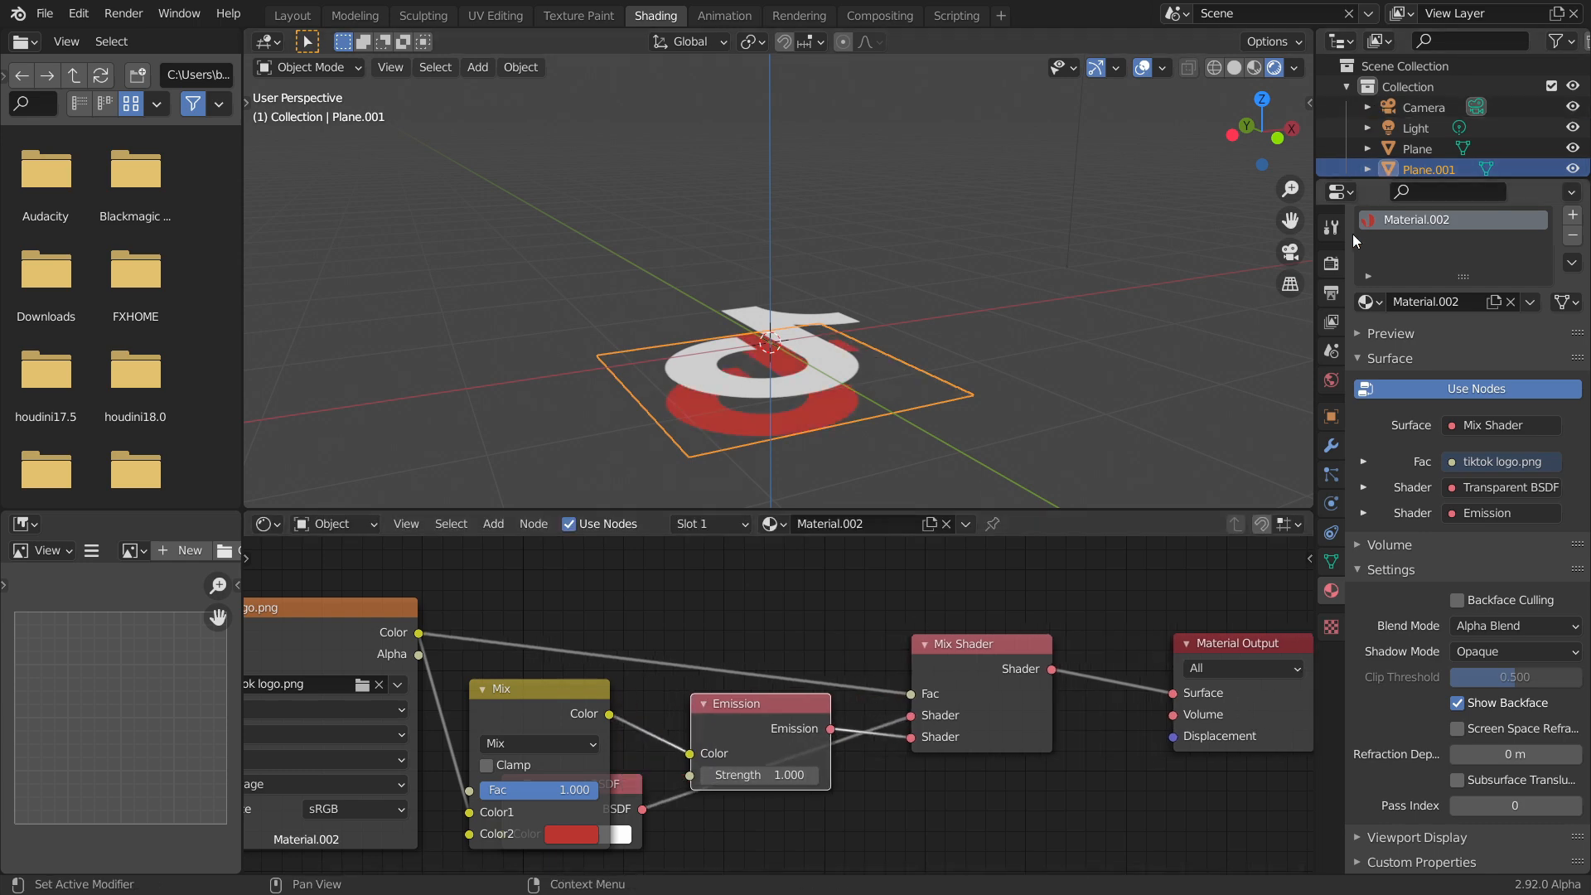
- Set the World background color to black
{"action": "left_click", "coordinate": [1331, 380]}
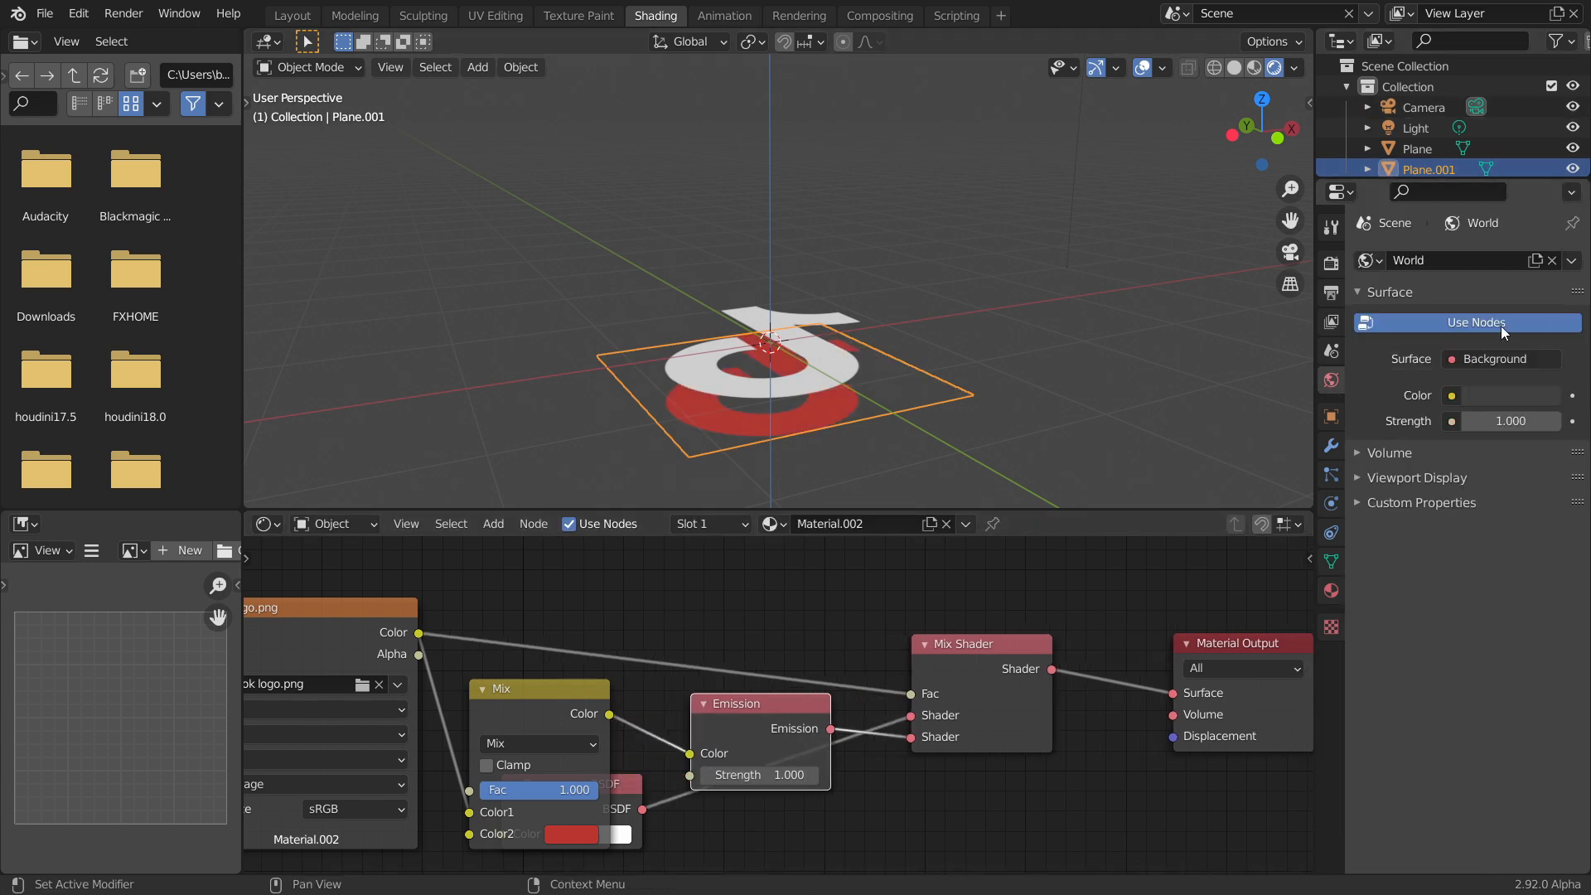
{"action": "left_click", "coordinate": [1523, 395]}
{"action": "left_click_drag", "start_coordinate": [1554, 222], "coordinate": [1548, 250]}
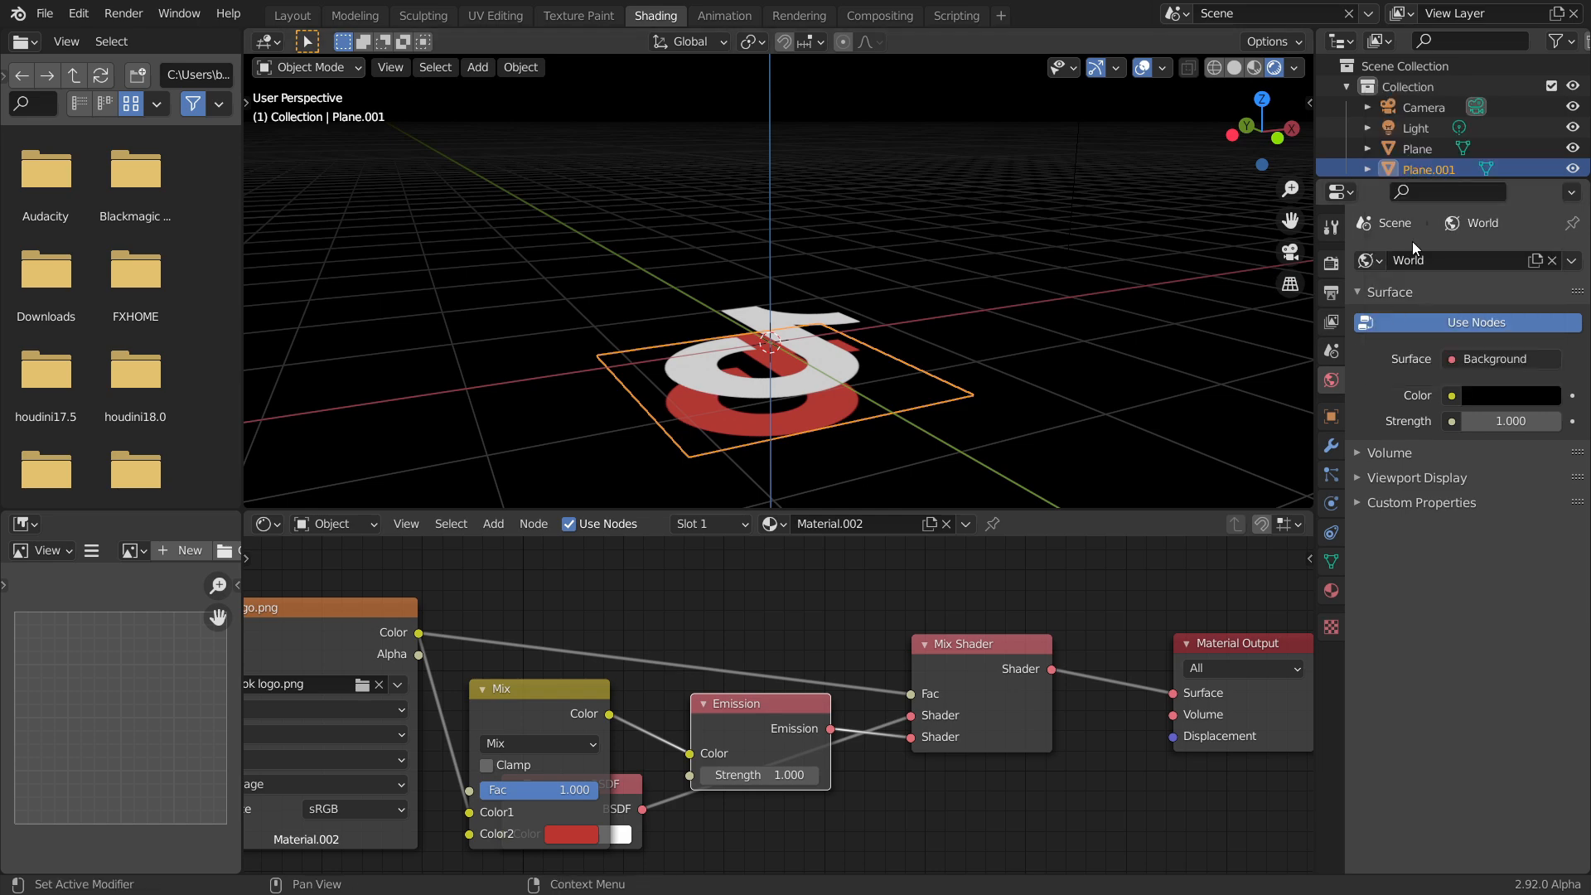
- Enable Bloom in the Eevee render settings and set the red material's Emission Strength to 3
{"action": "middle_click_drag", "start_coordinate": [798, 313], "coordinate": [833, 350]}
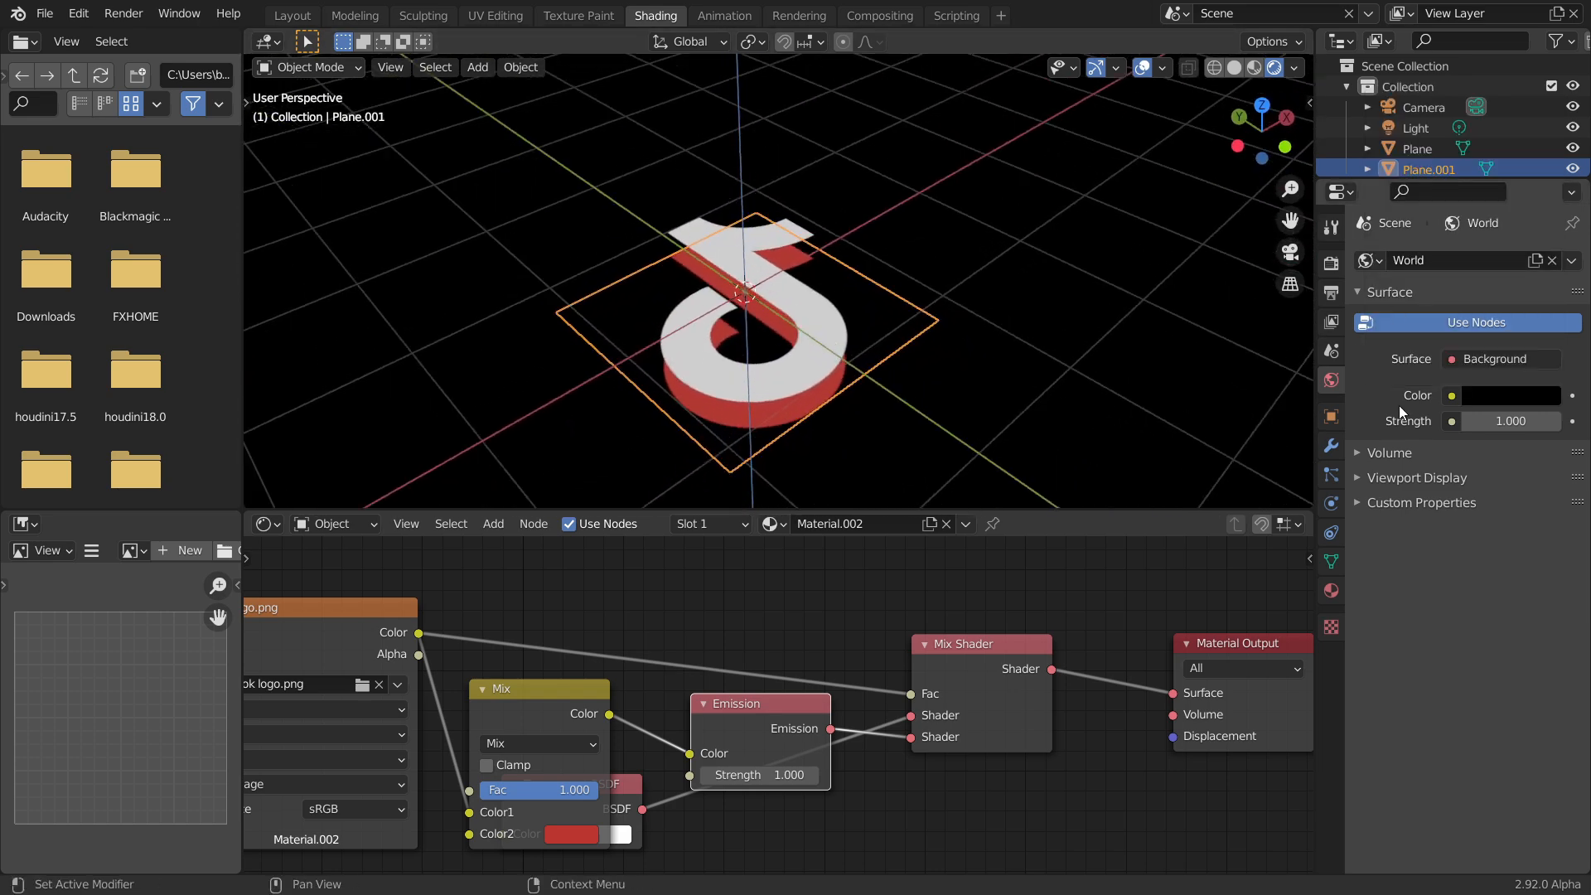
{"action": "left_click", "coordinate": [1331, 264]}
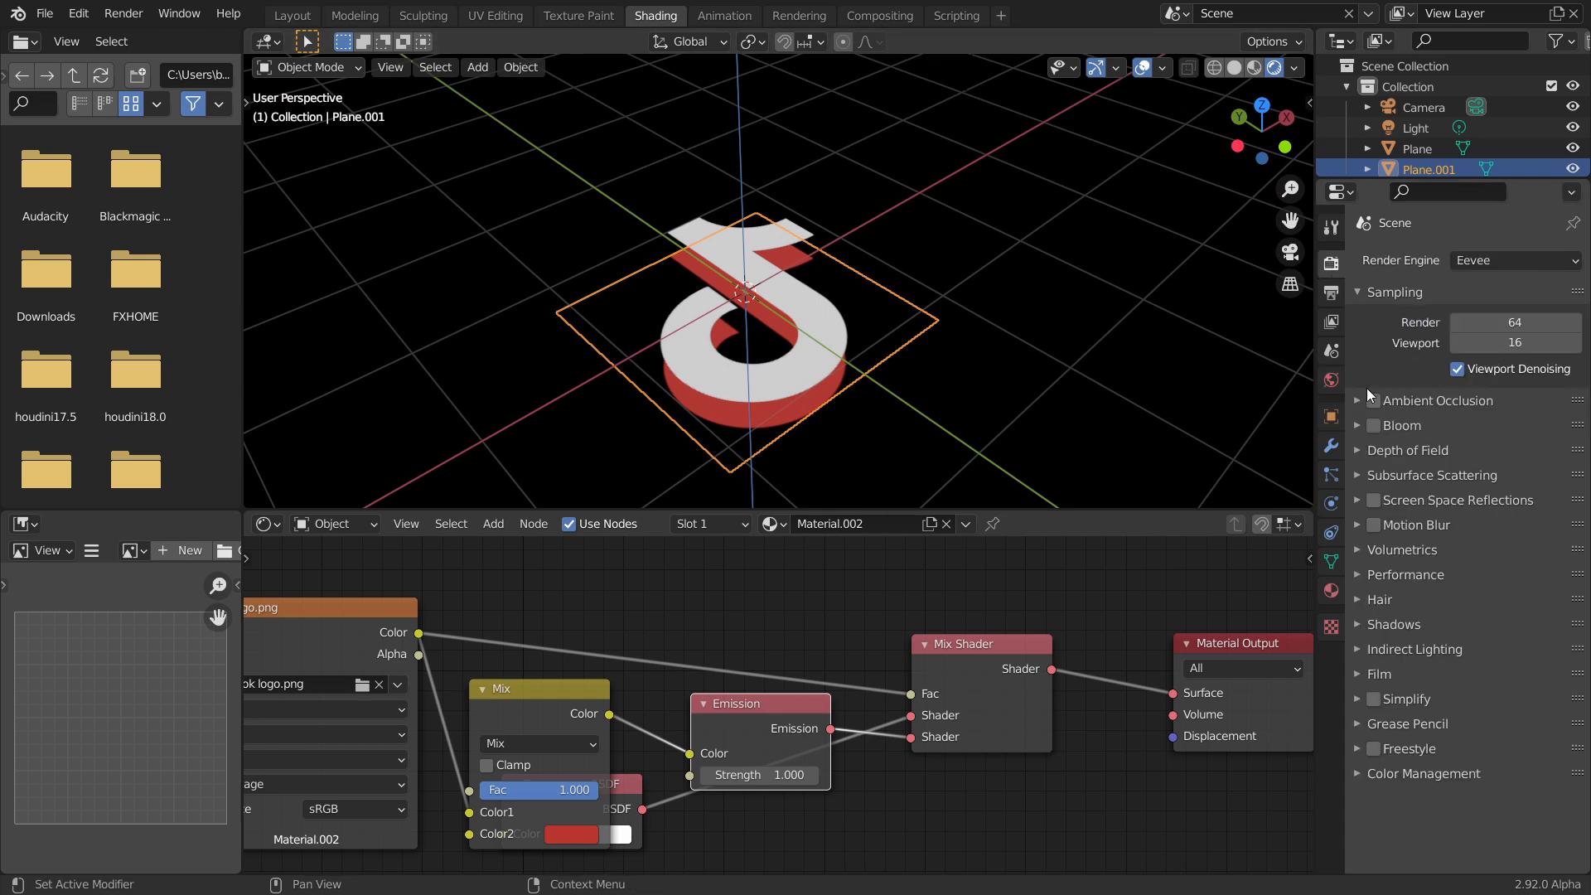
{"action": "left_click", "coordinate": [1371, 423]}
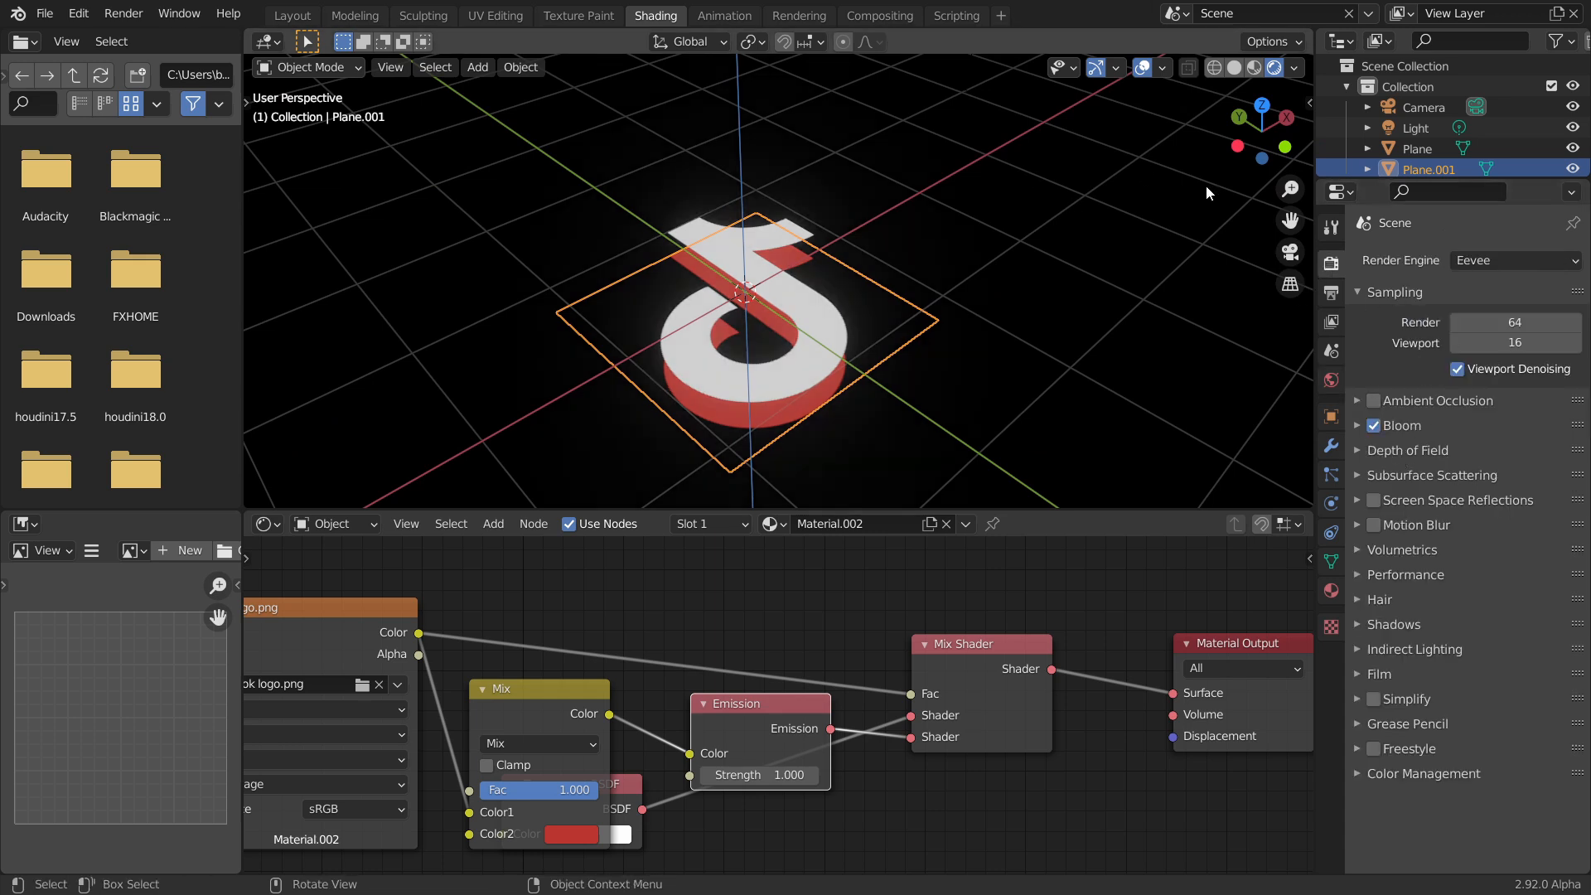
{"action": "left_click_drag", "start_coordinate": [783, 775], "coordinate": [904, 775]}
{"action": "left_click", "coordinate": [780, 775]}
{"action": "type", "text": "3"}
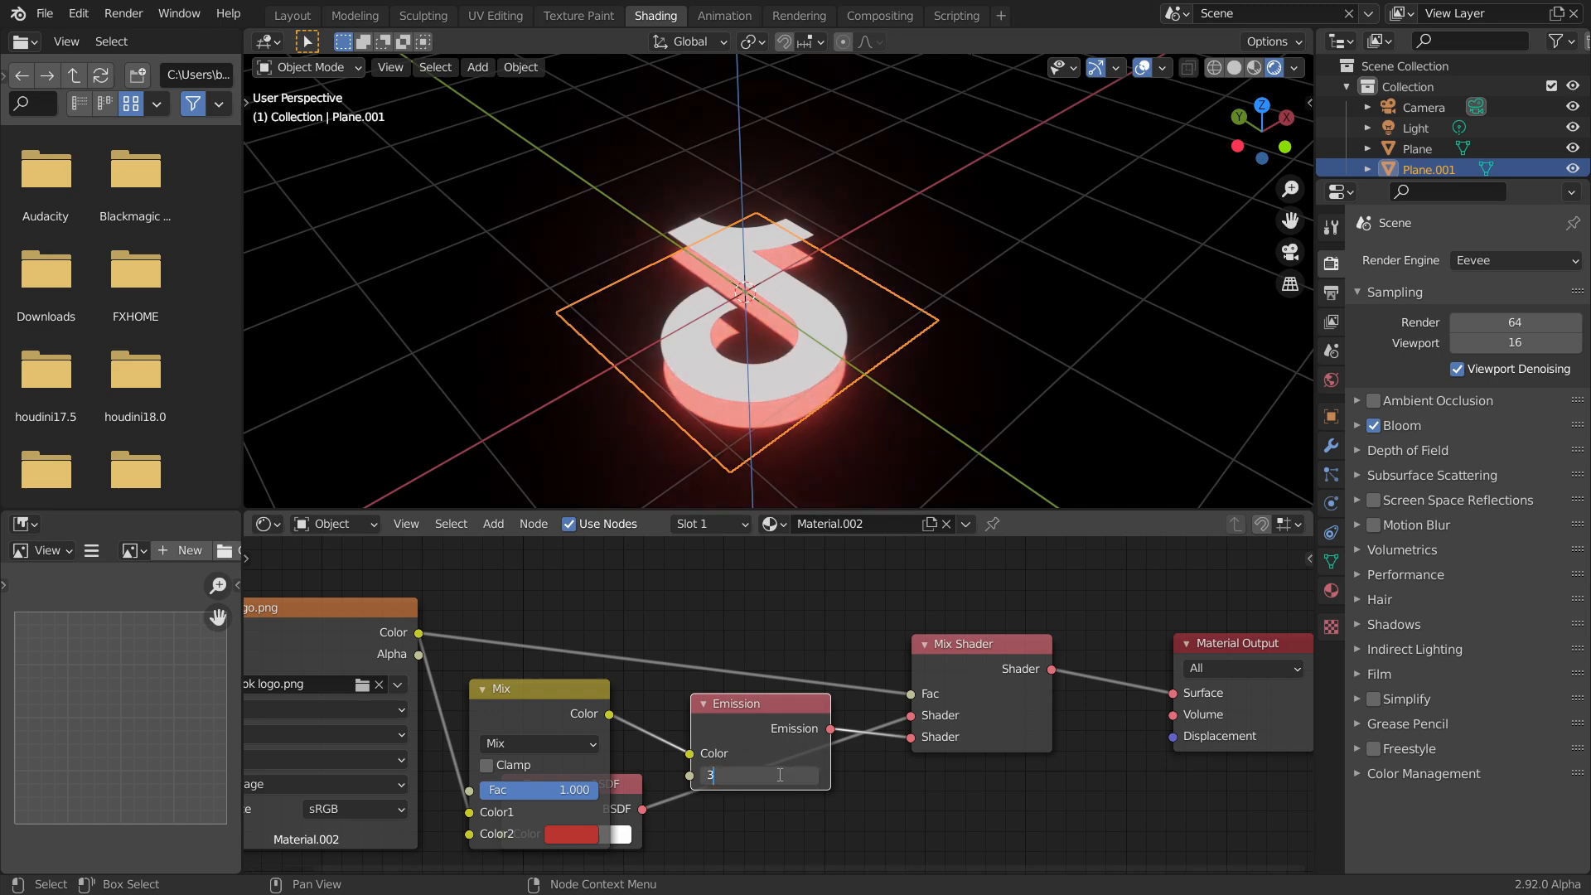
{"action": "key", "text": "Return"}
{"action": "middle_click_drag", "start_coordinate": [796, 332], "coordinate": [794, 283]}
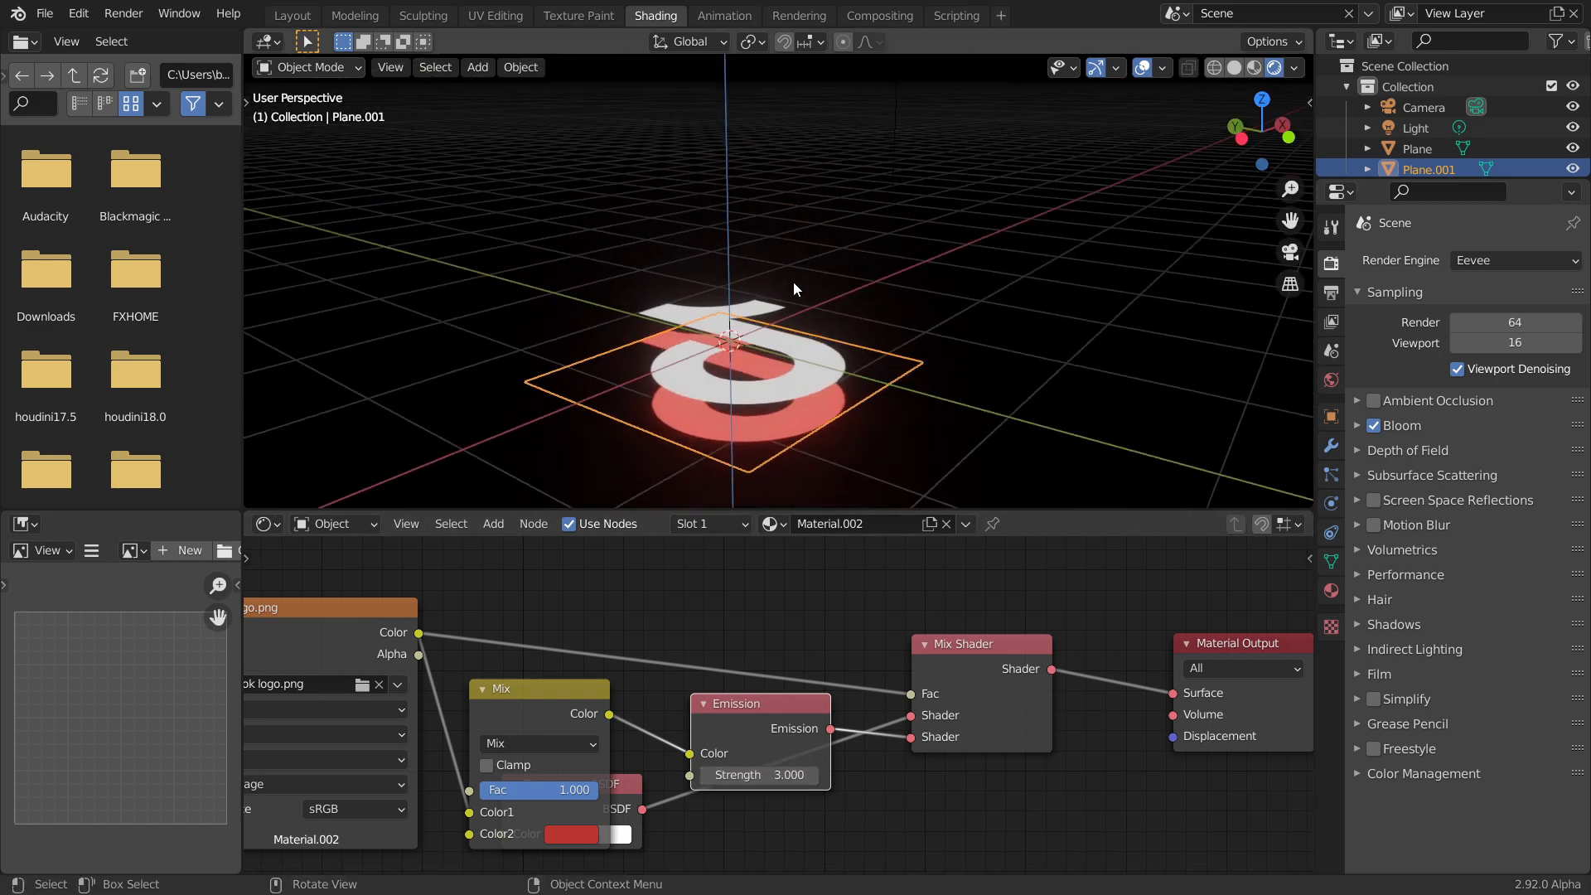
{"action": "key", "text": "shift+d"}
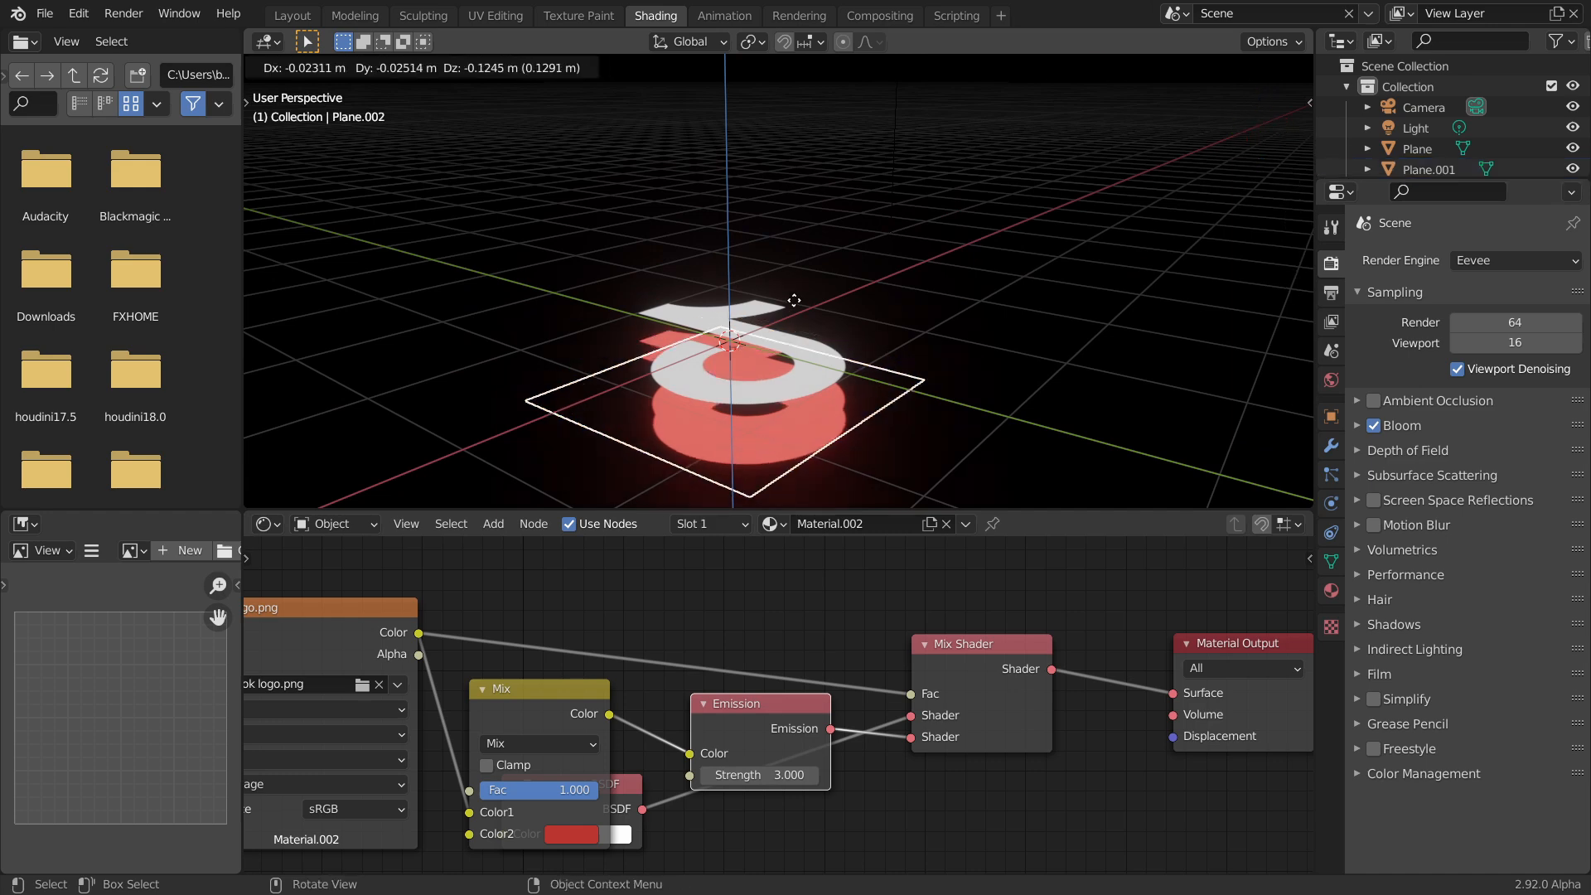
{"action": "left_click", "coordinate": [794, 300]}
{"action": "key", "text": "x"}
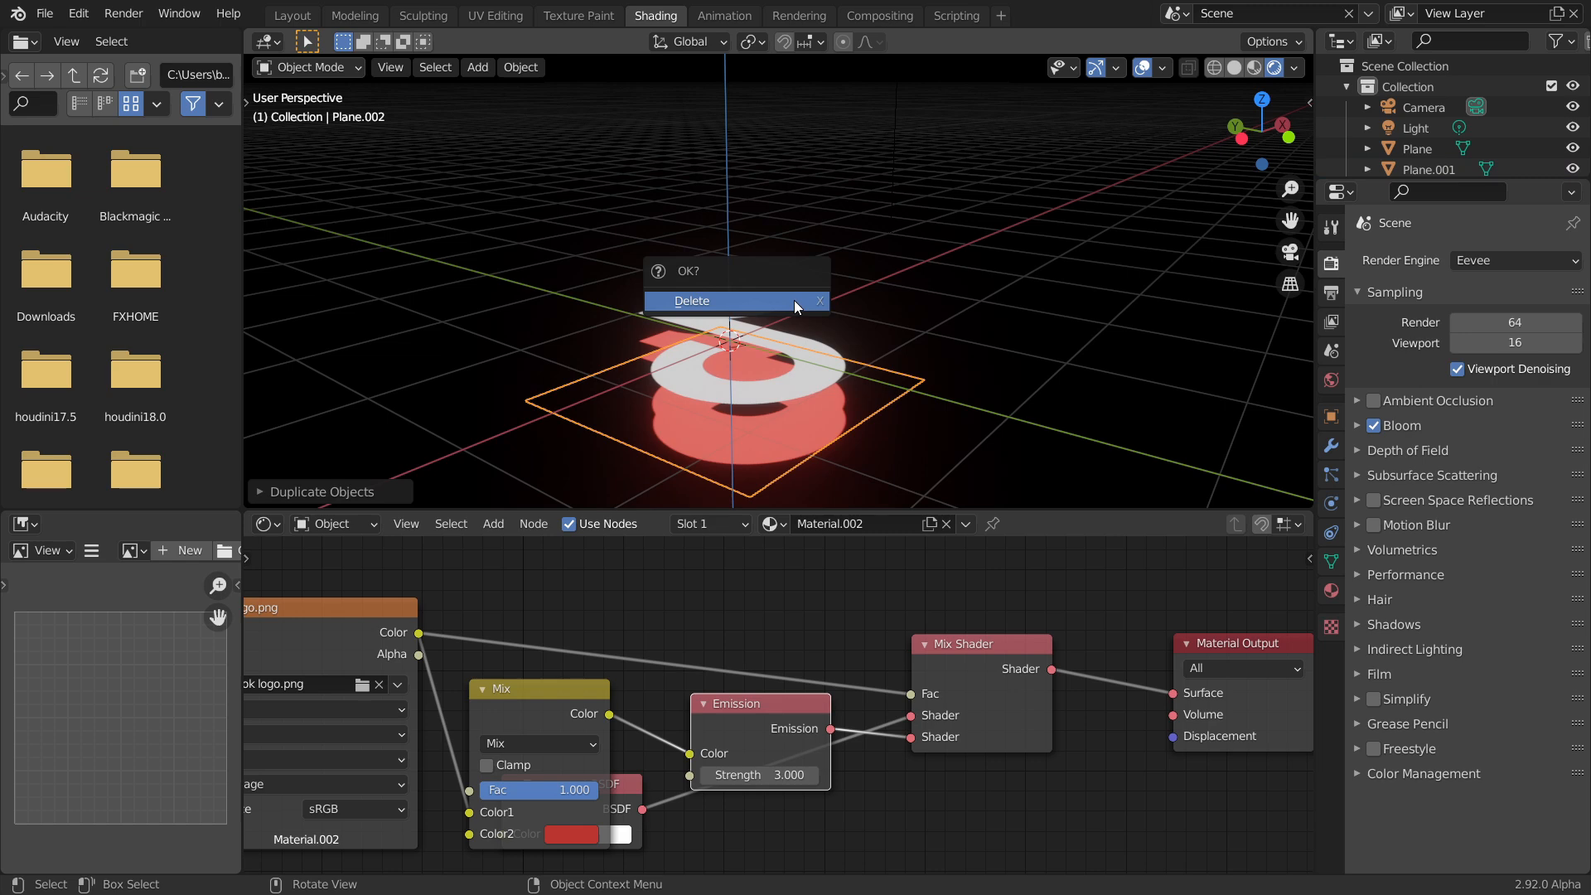
{"action": "left_click", "coordinate": [794, 300]}
- Select the red logo plane and insert a Location keyframe on it at frame 1
{"action": "left_click", "coordinate": [814, 441]}
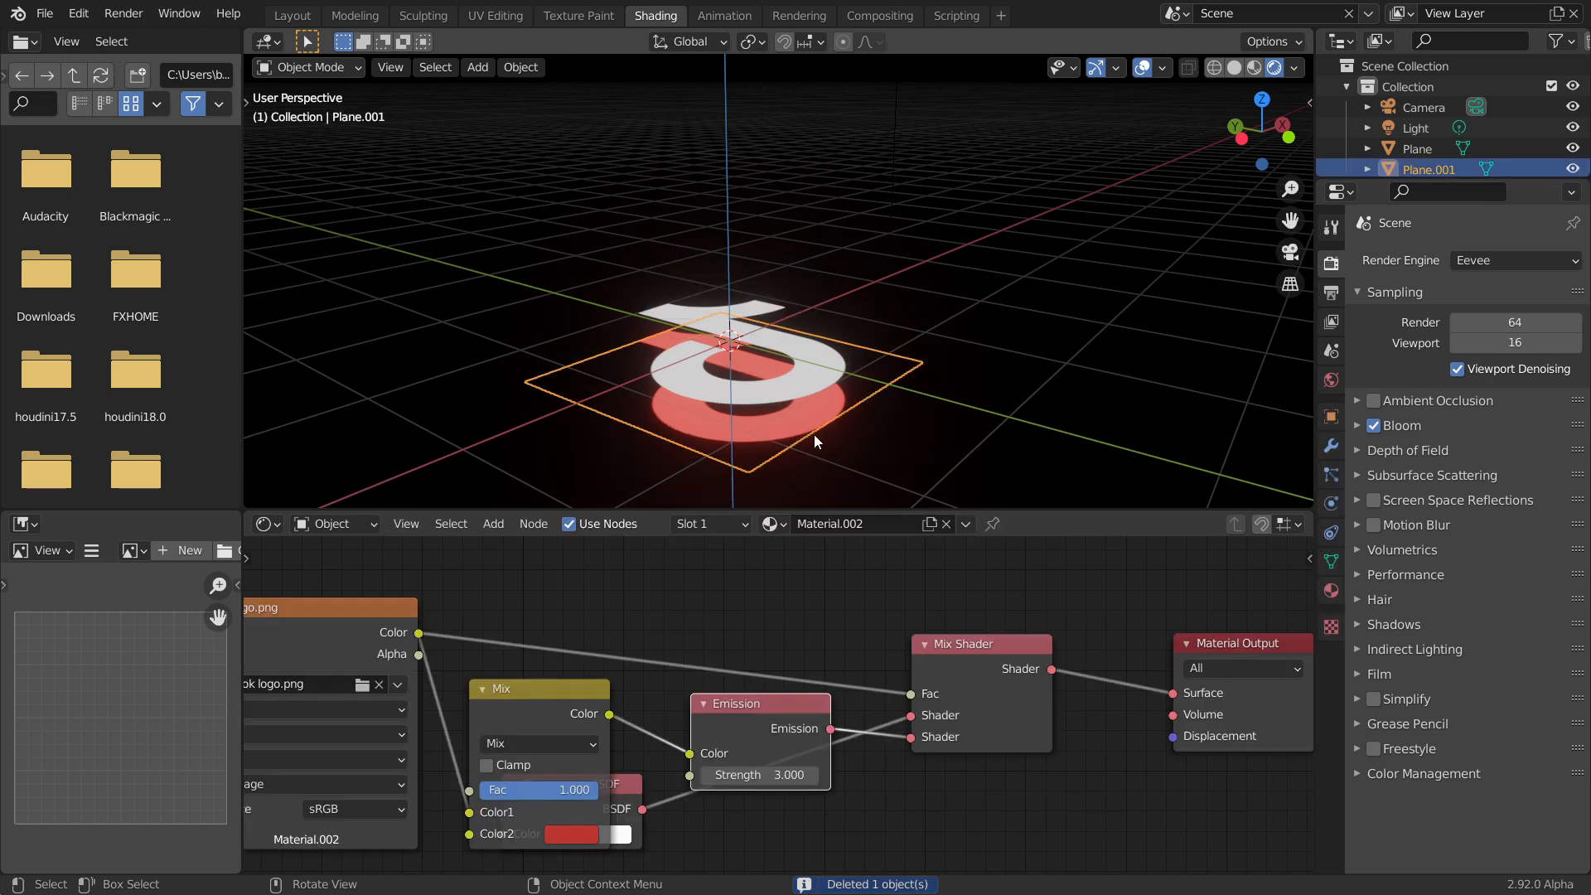
{"action": "left_click", "coordinate": [1262, 99]}
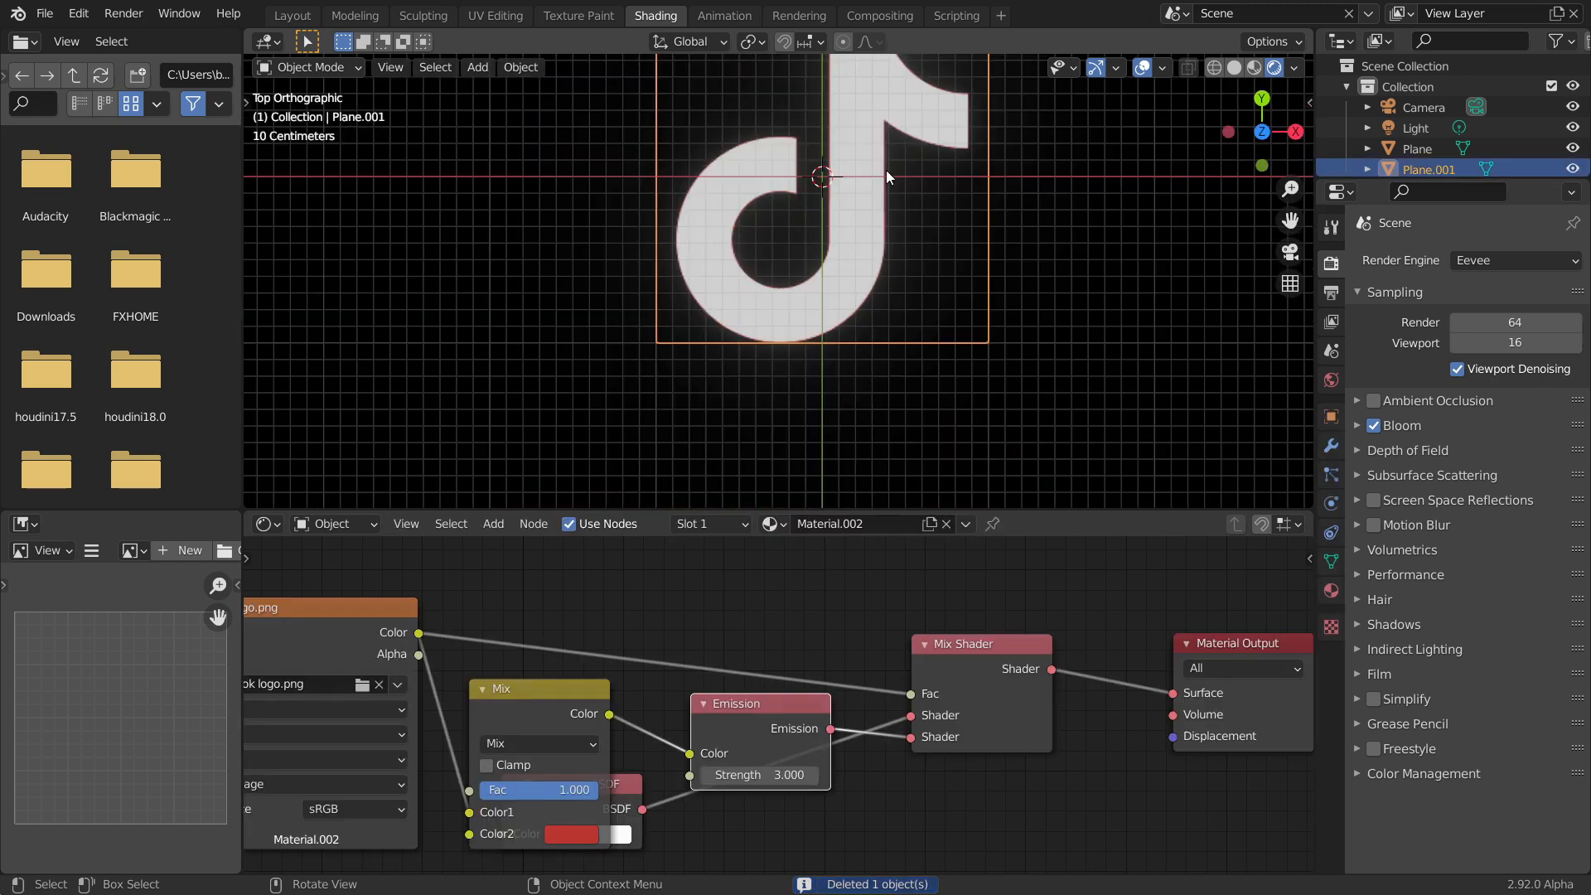
{"action": "key", "text": "KP_Decimal"}
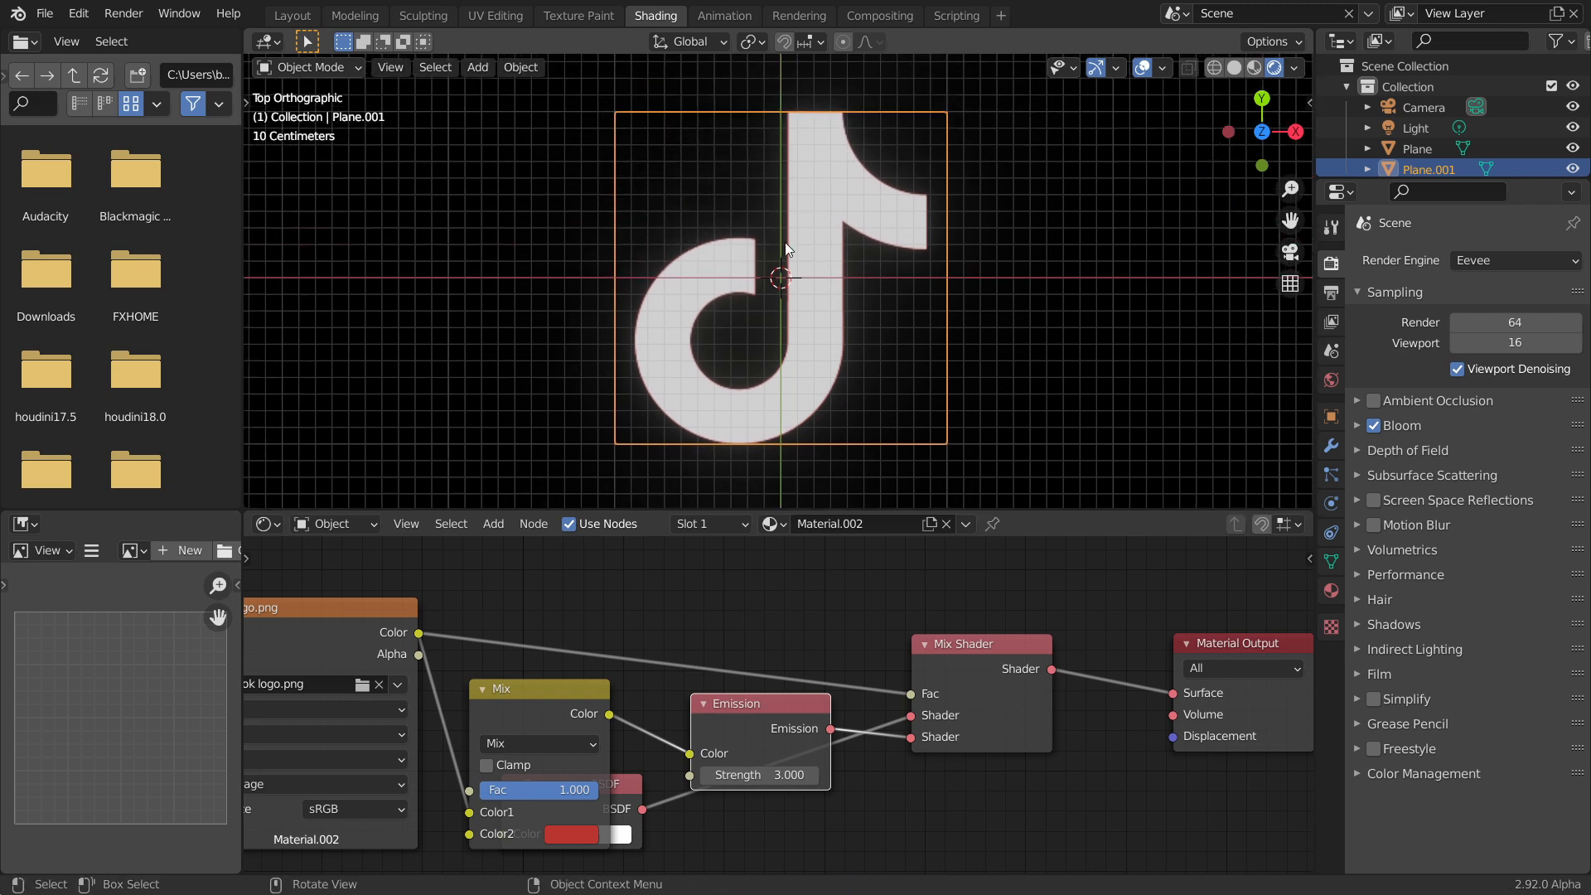
{"action": "scroll", "coordinate": [811, 266], "scroll_direction": "up", "scroll_amount": 4}
{"action": "middle_click_drag", "start_coordinate": [897, 237], "coordinate": [862, 271]}
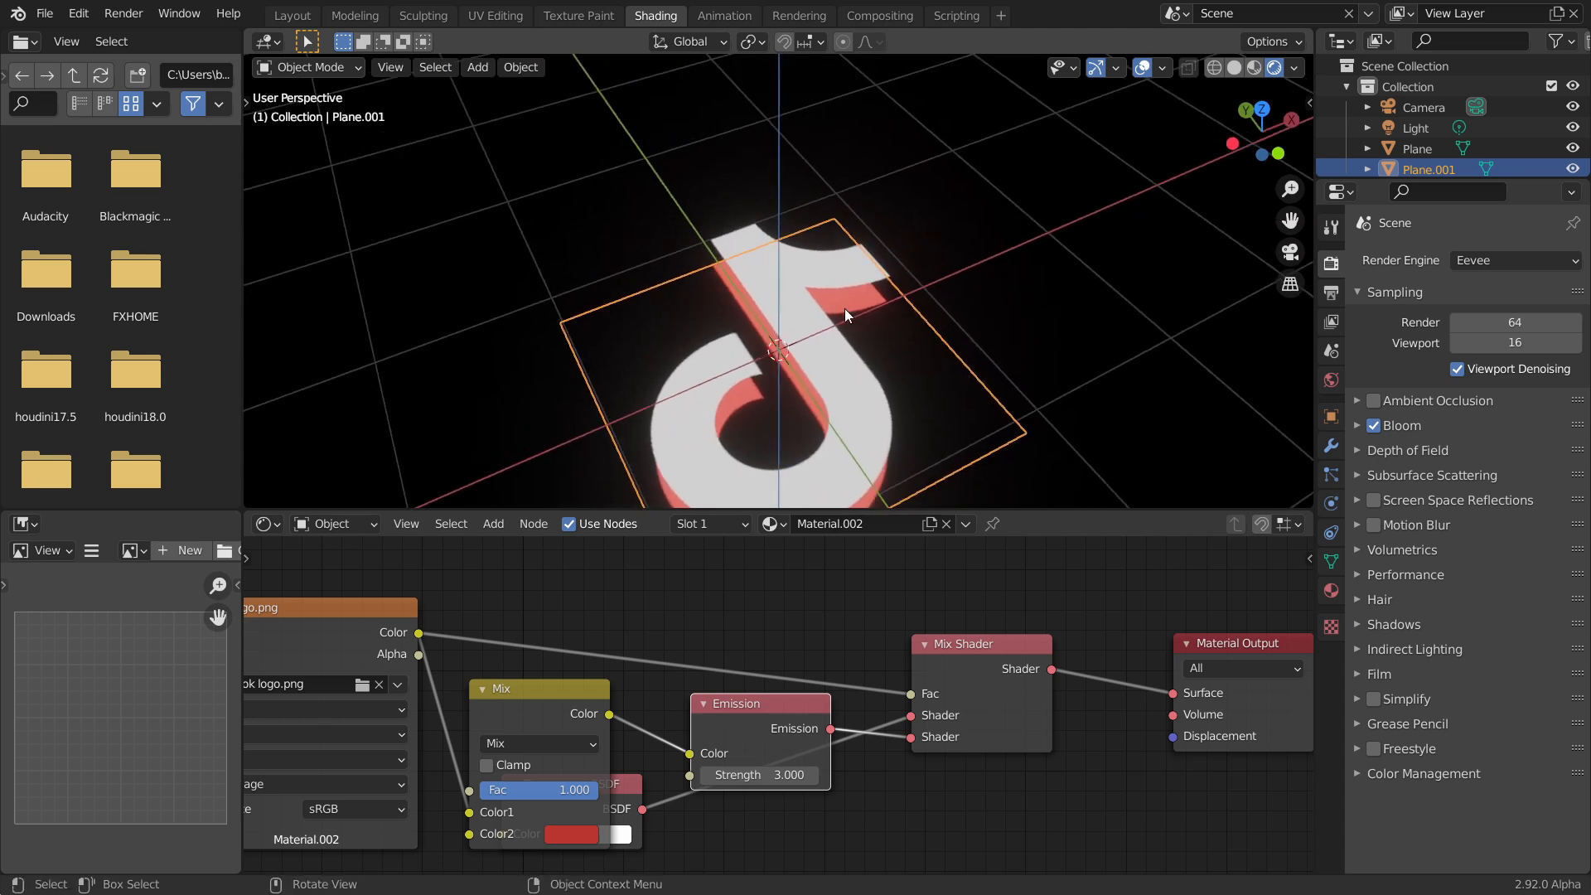
{"action": "middle_click_drag", "start_coordinate": [844, 308], "coordinate": [812, 276], "text": "shift"}
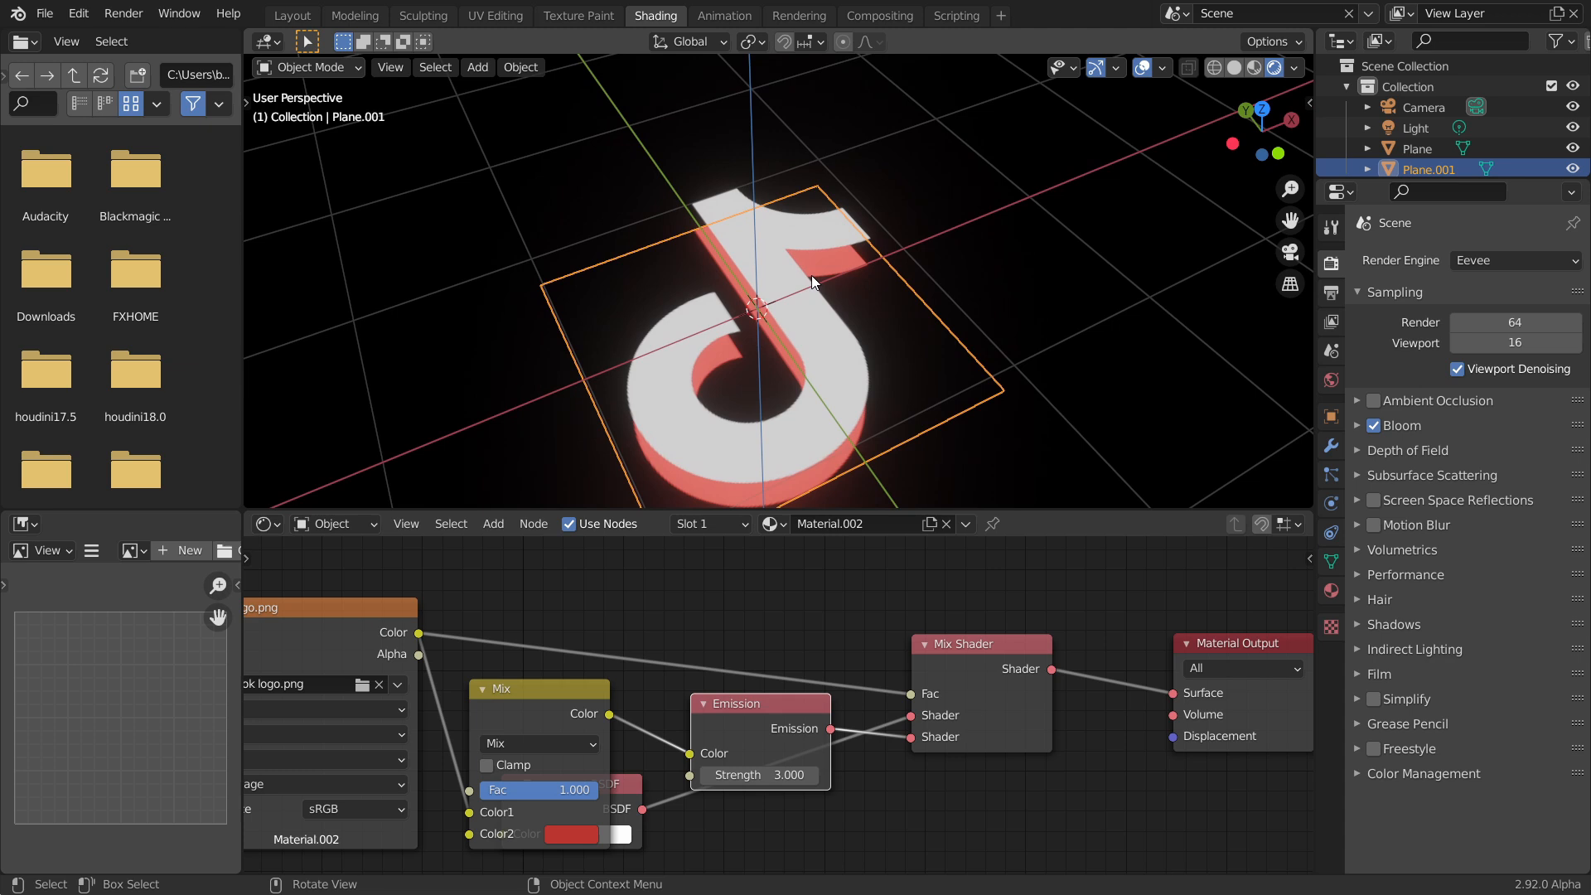
{"action": "key", "text": "i"}
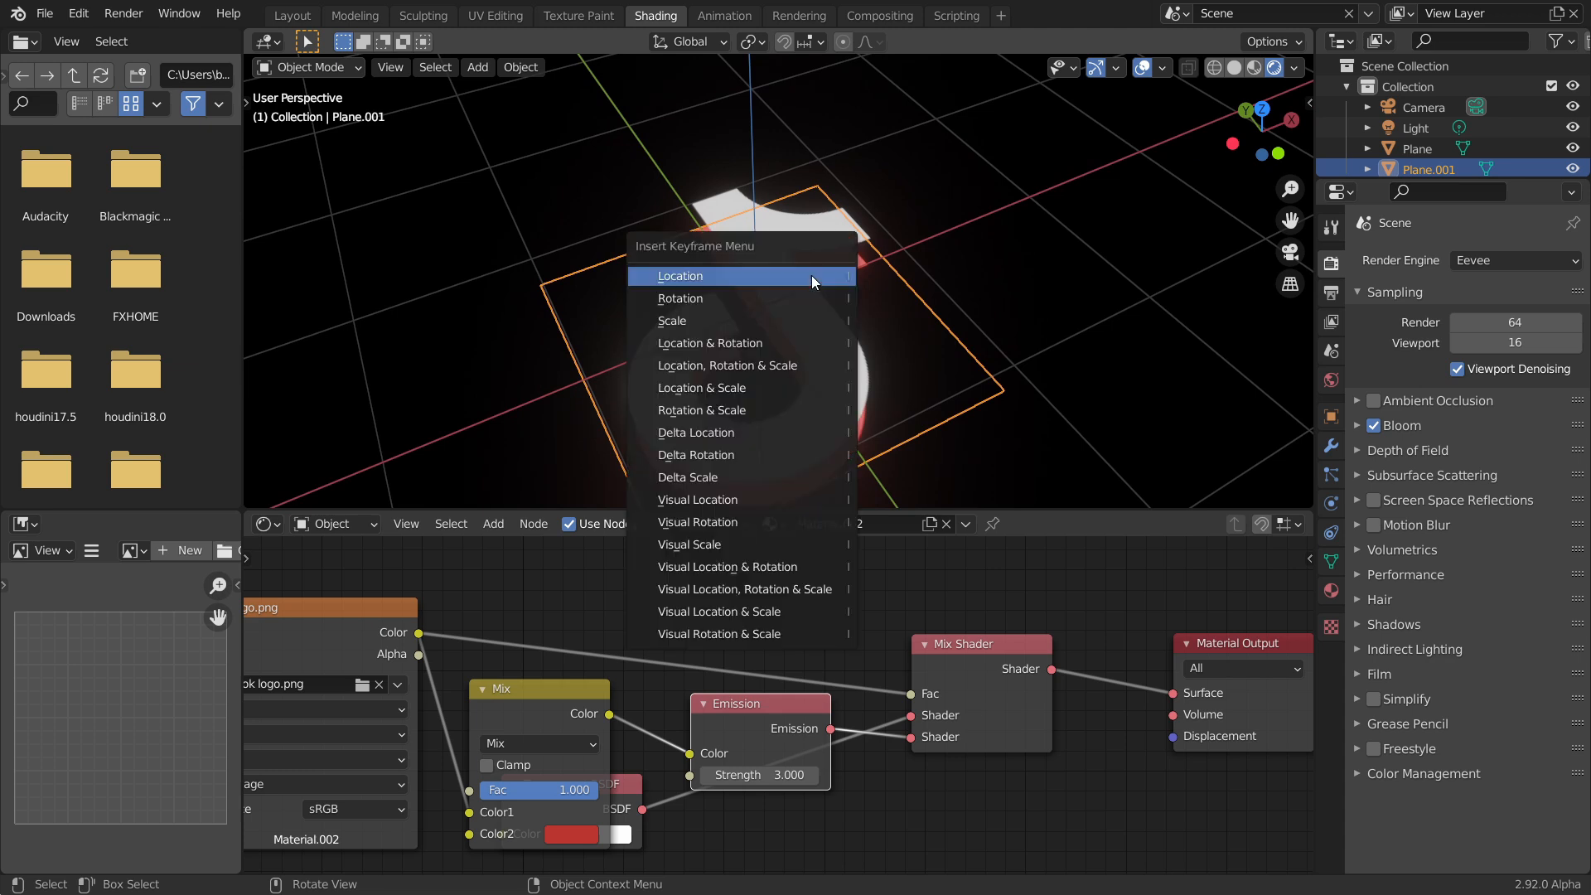
{"action": "left_click", "coordinate": [812, 275]}
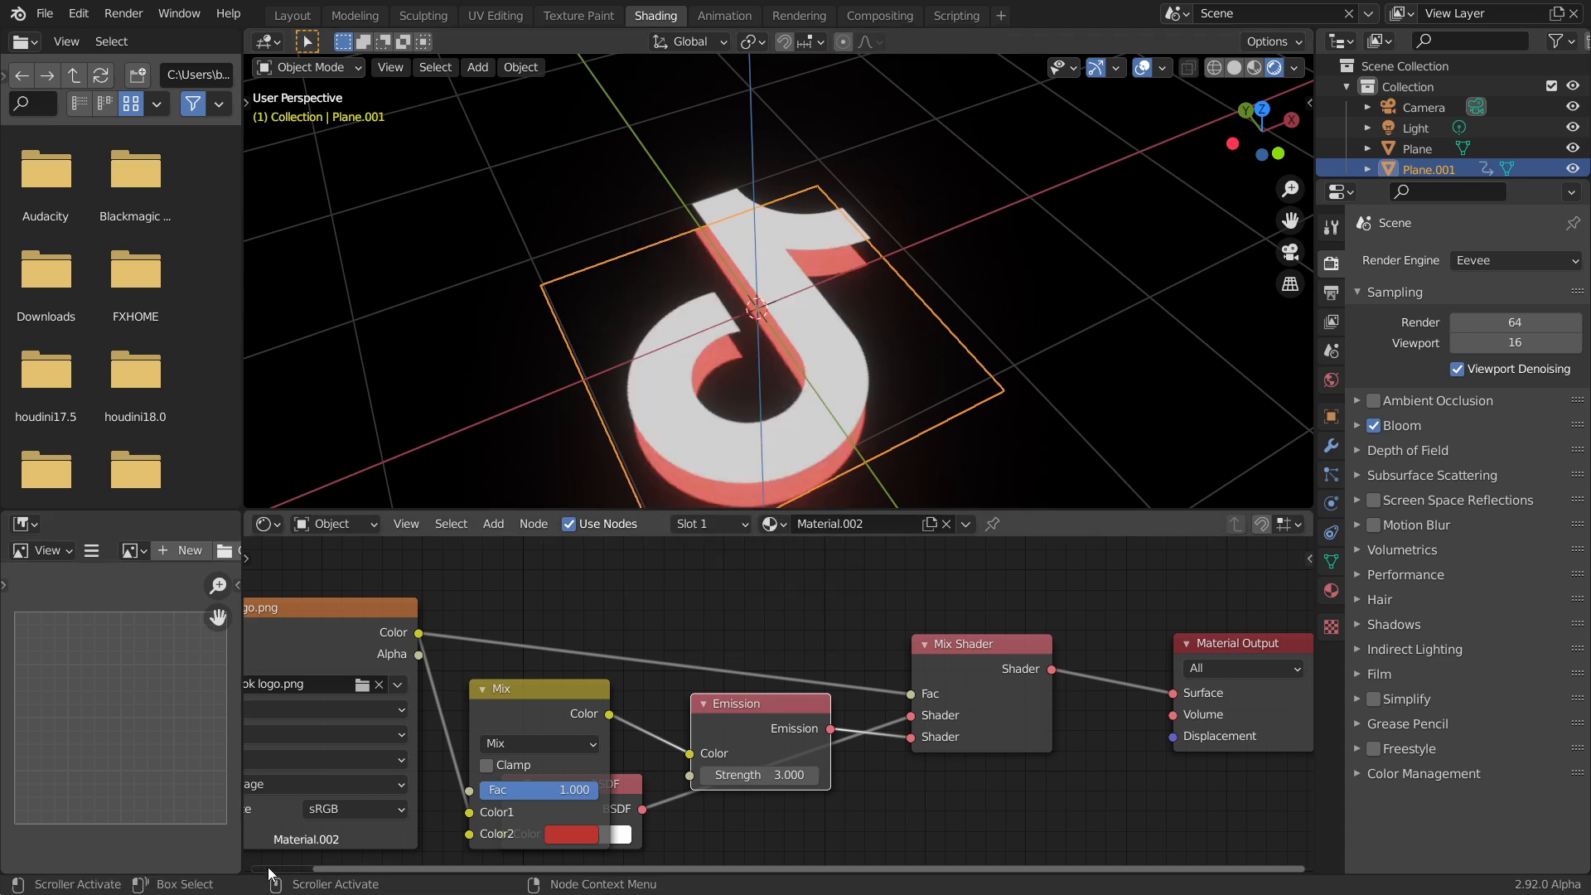
- Split the Shader Editor area, switch the new area to a Graph Editor and expand the plane's Object Transforms channels
{"action": "left_click_drag", "start_coordinate": [251, 864], "coordinate": [253, 618]}
{"action": "left_click", "coordinate": [265, 638]}
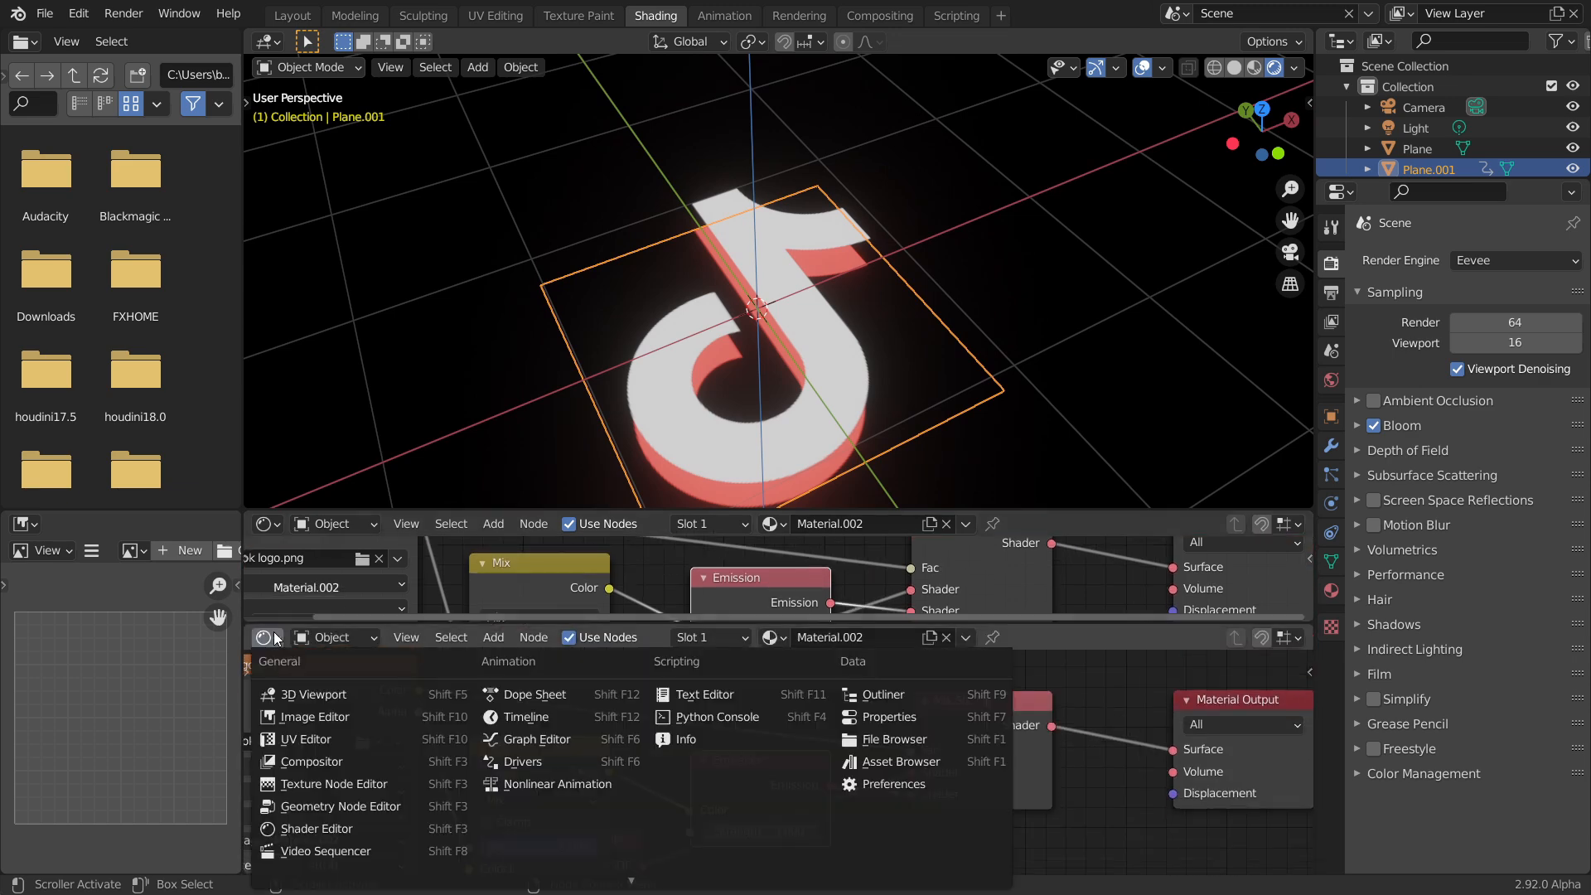
{"action": "left_click", "coordinate": [570, 739]}
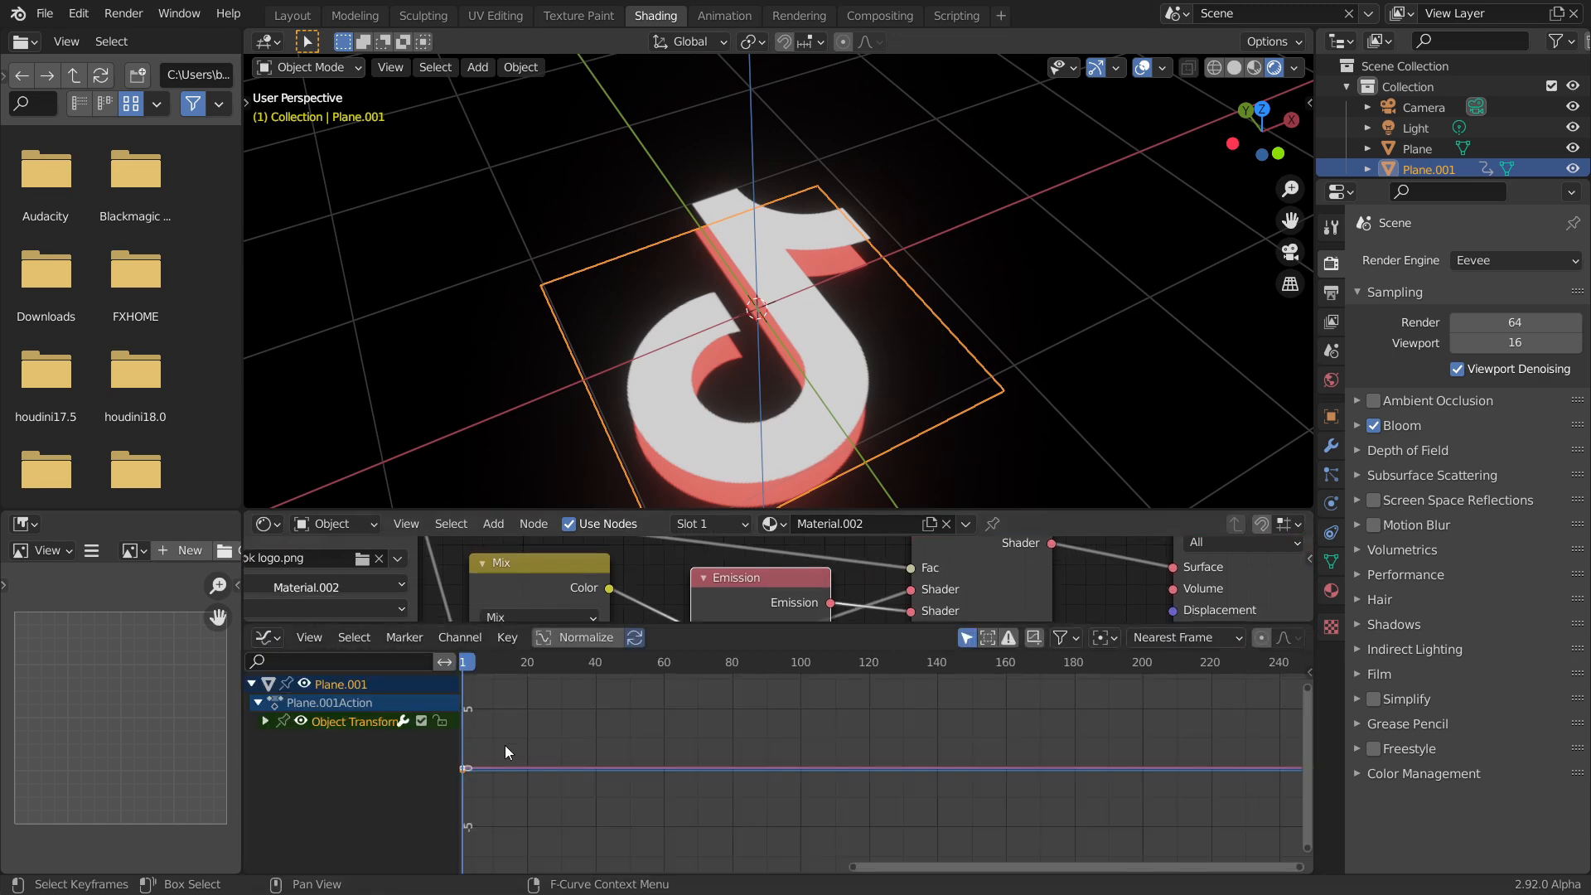
{"action": "left_click", "coordinate": [265, 722]}
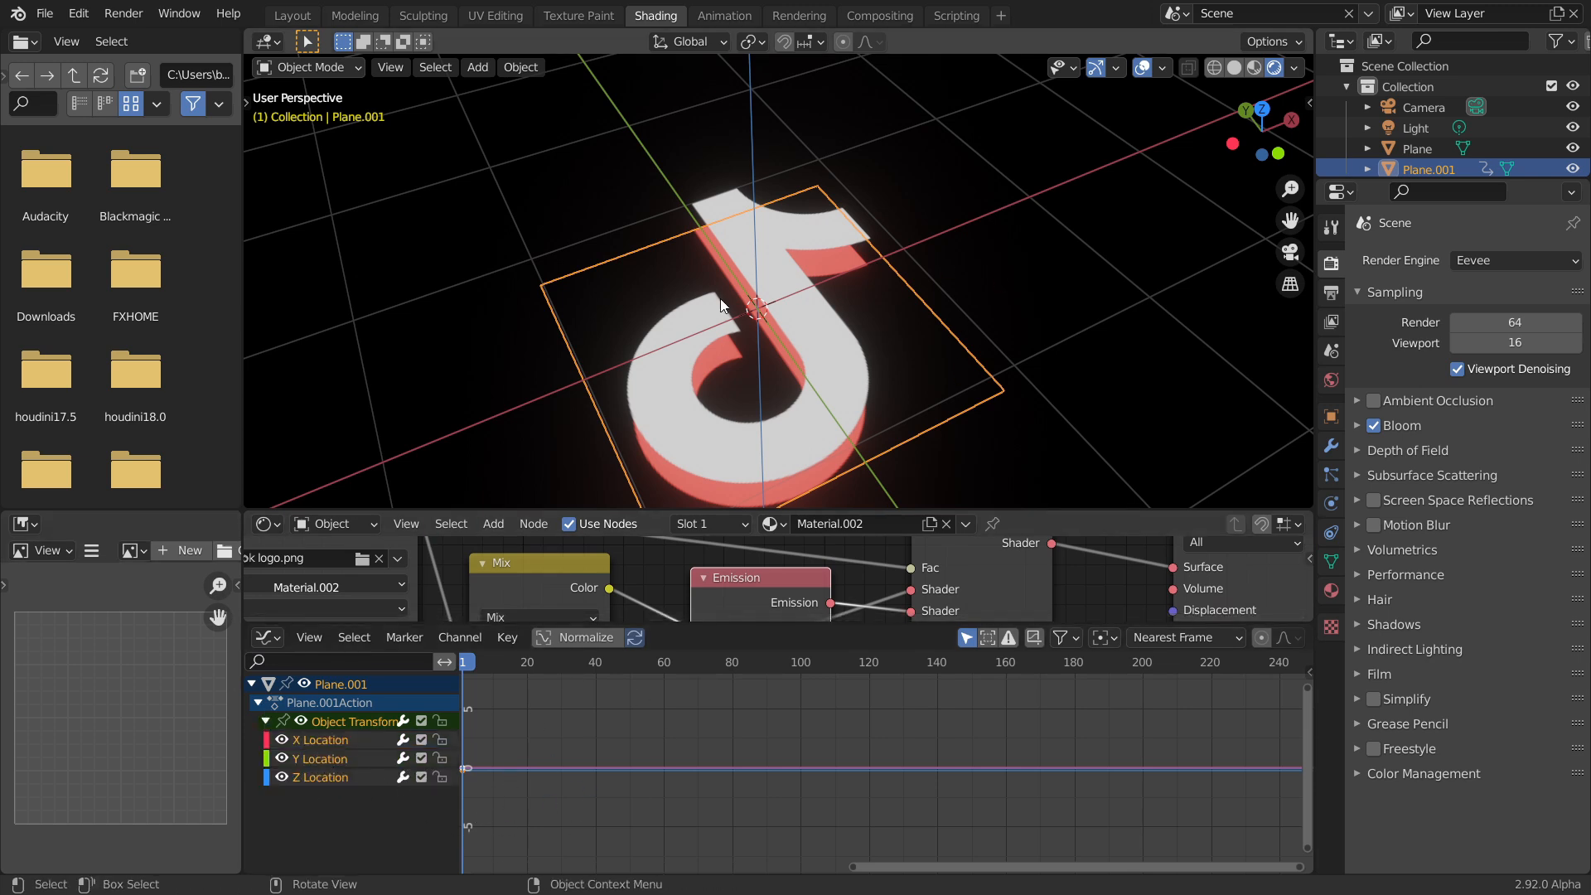
- Insert a Location keyframe on the red logo plane and add a Noise modifier to its X Location curve
{"action": "key", "text": "i"}
{"action": "left_click", "coordinate": [701, 324]}
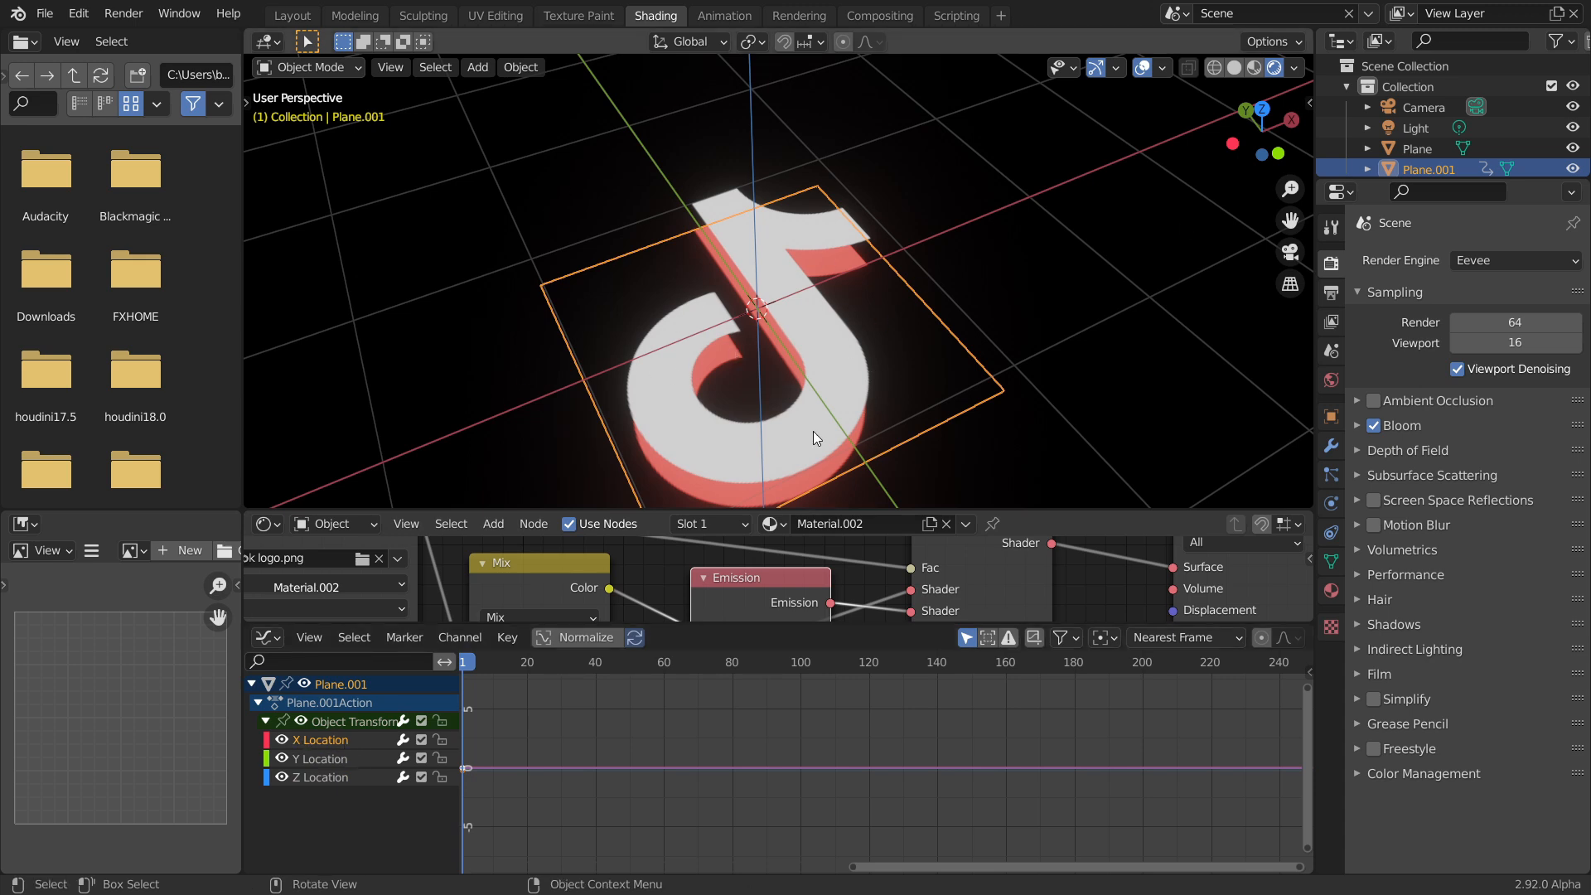
{"action": "key", "text": "n"}
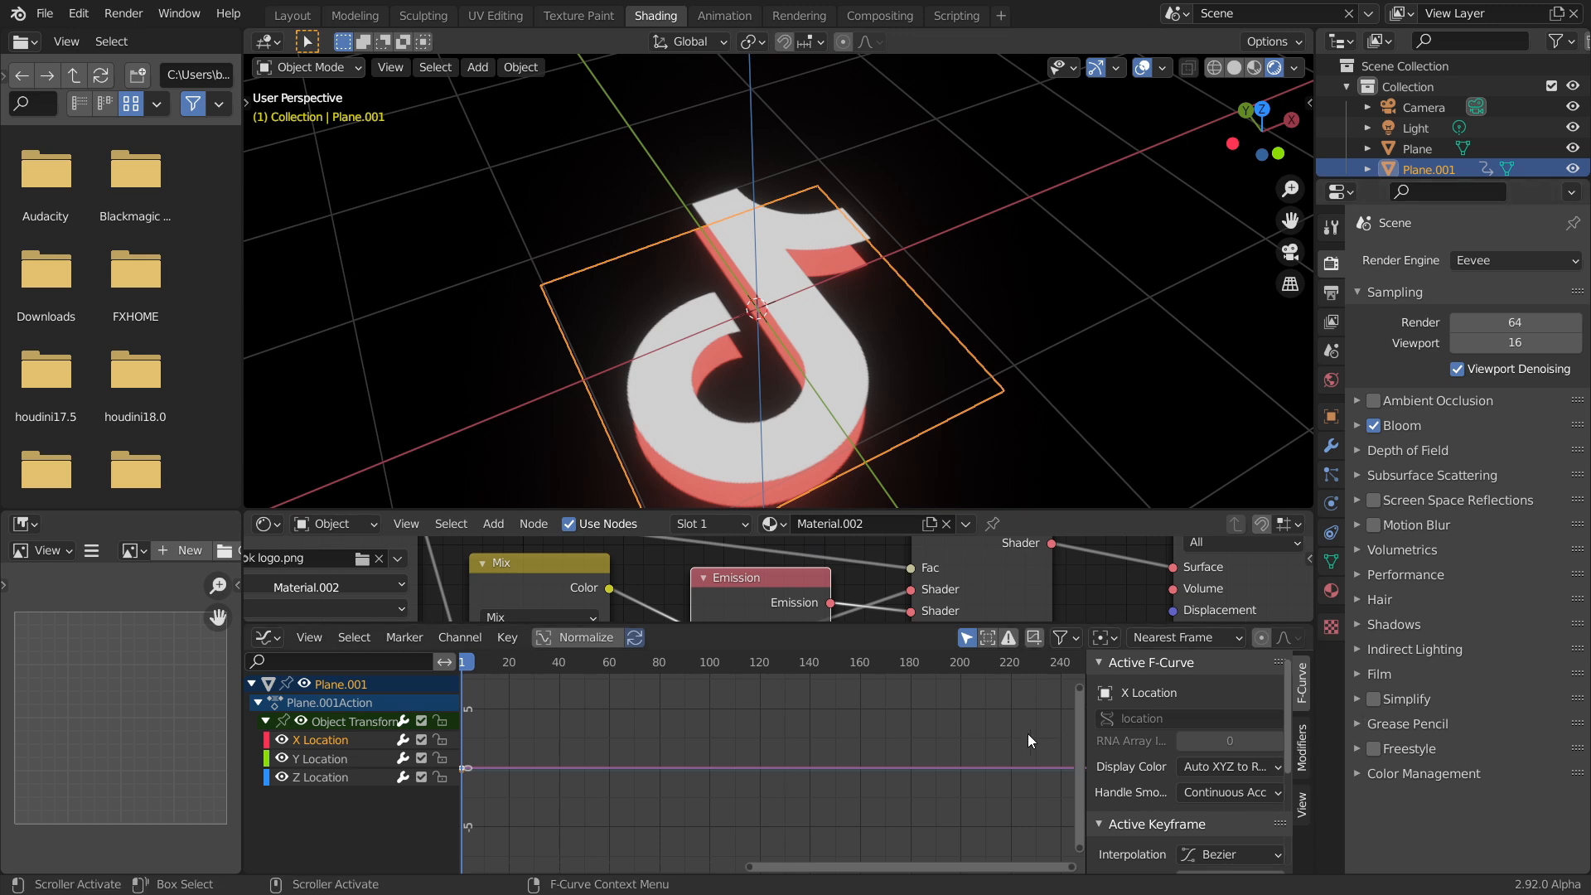
{"action": "left_click", "coordinate": [1303, 750]}
{"action": "left_click", "coordinate": [1127, 694]}
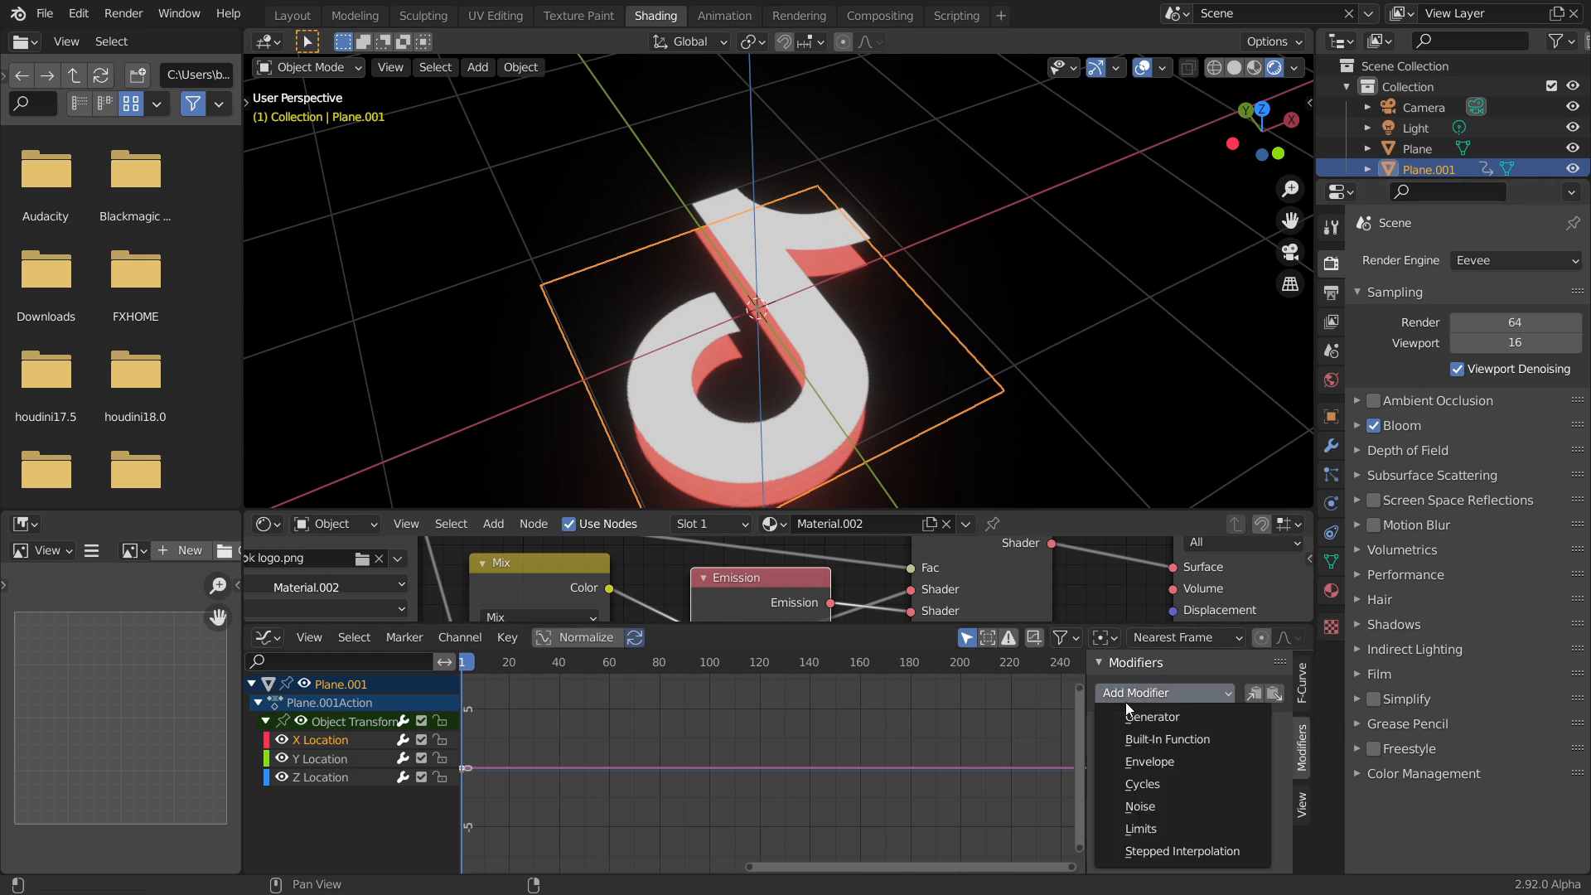
{"action": "left_click", "coordinate": [1152, 802]}
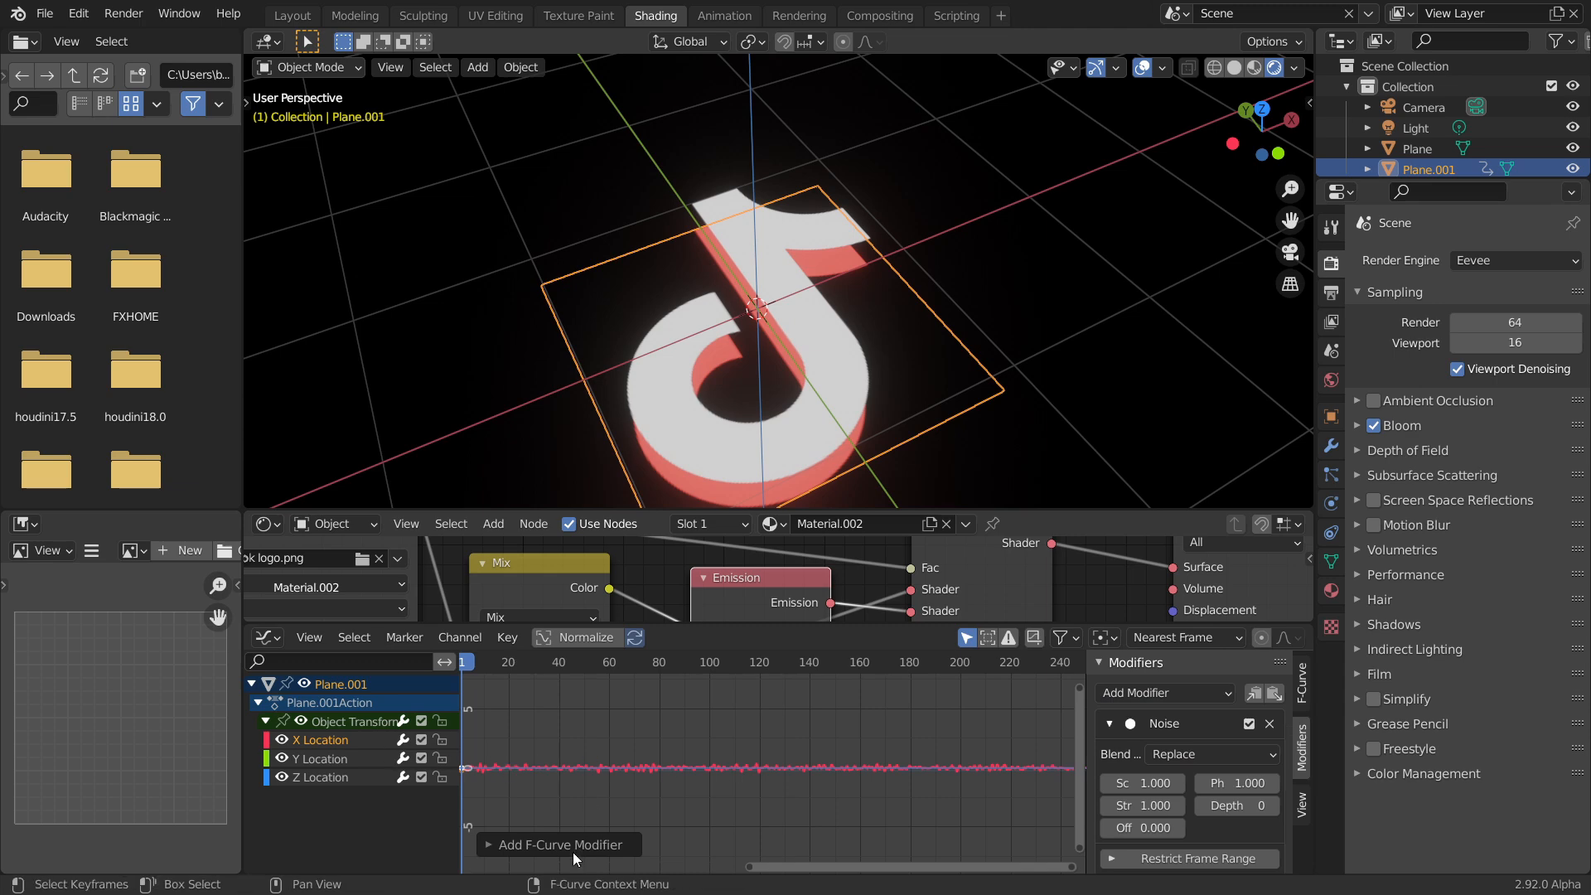
- Play the animation in top view and set the X Location noise to Scale 3 and Strength 0.25
{"action": "key", "text": "space"}
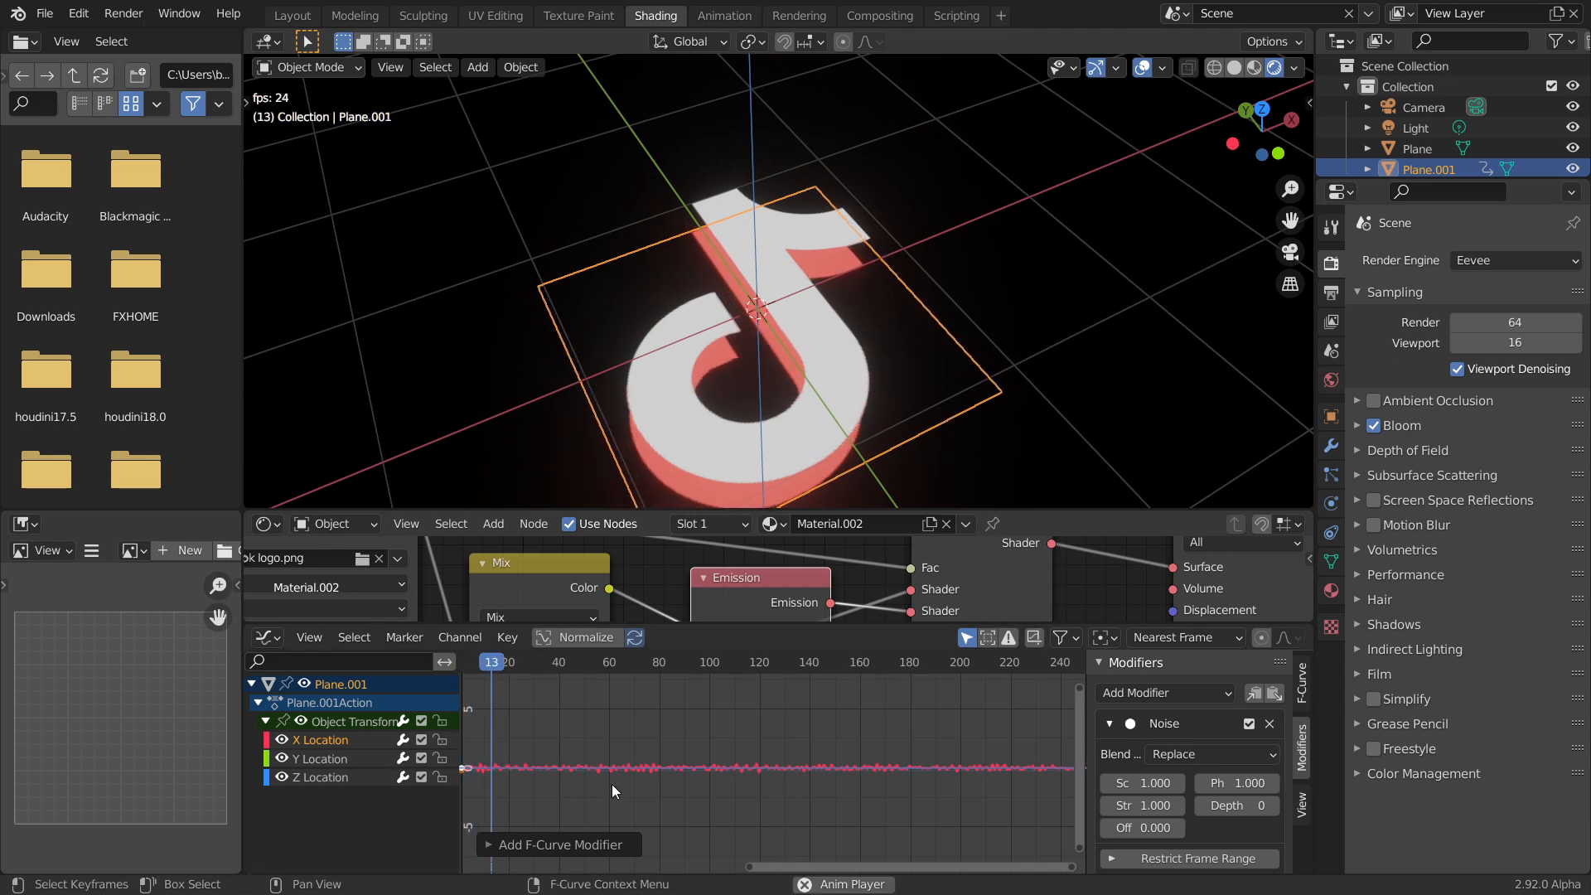
{"action": "left_click", "coordinate": [1263, 110]}
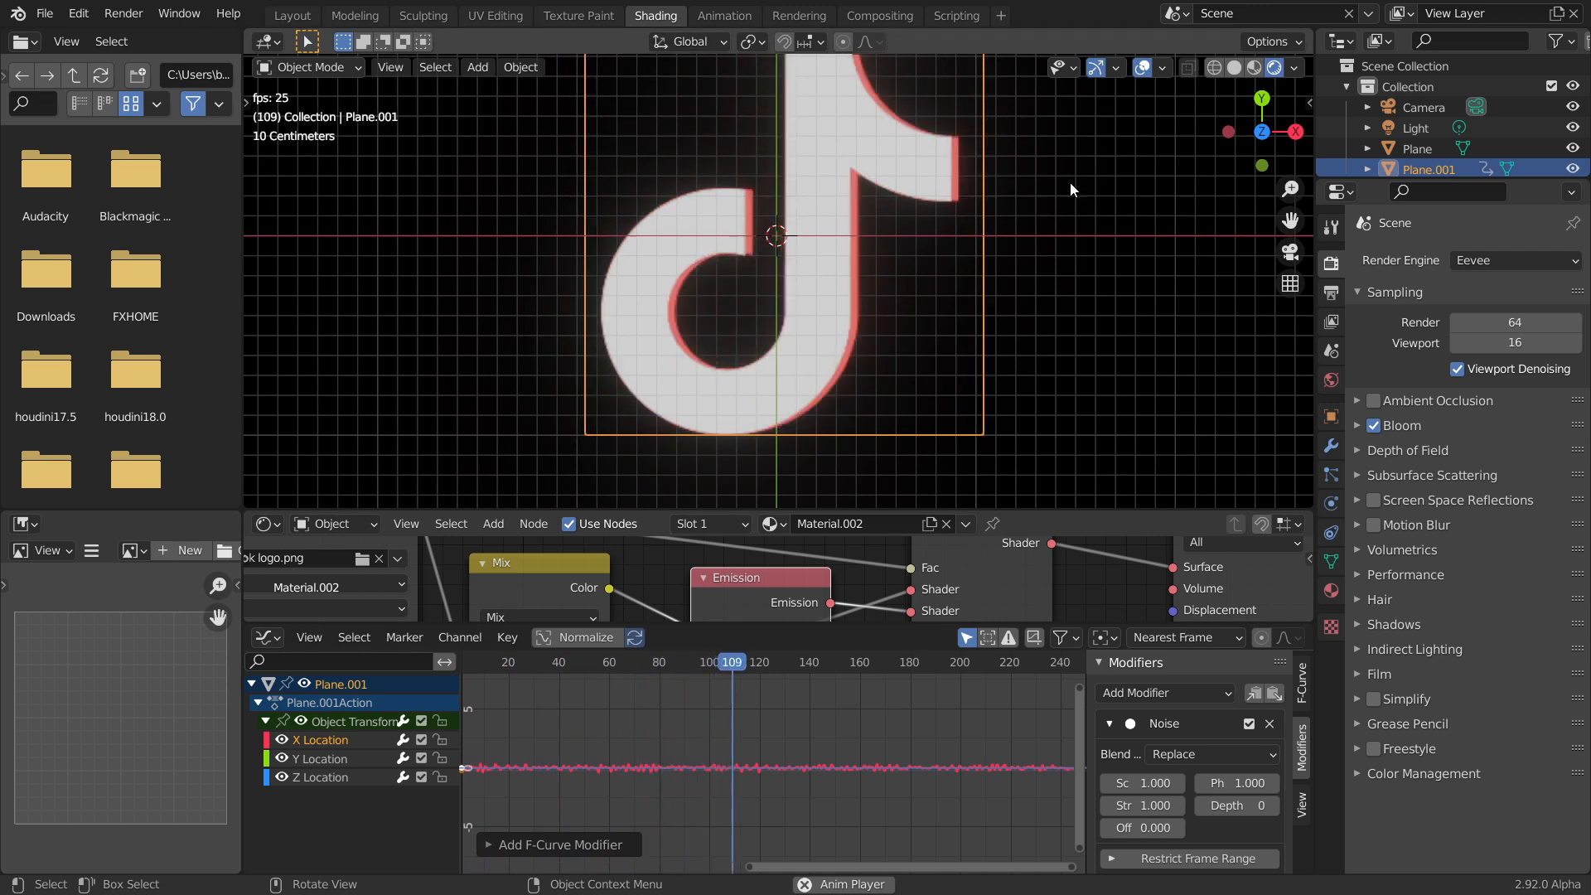
{"action": "left_click", "coordinate": [1152, 786]}
{"action": "type", "text": "3"}
{"action": "key", "text": "Return"}
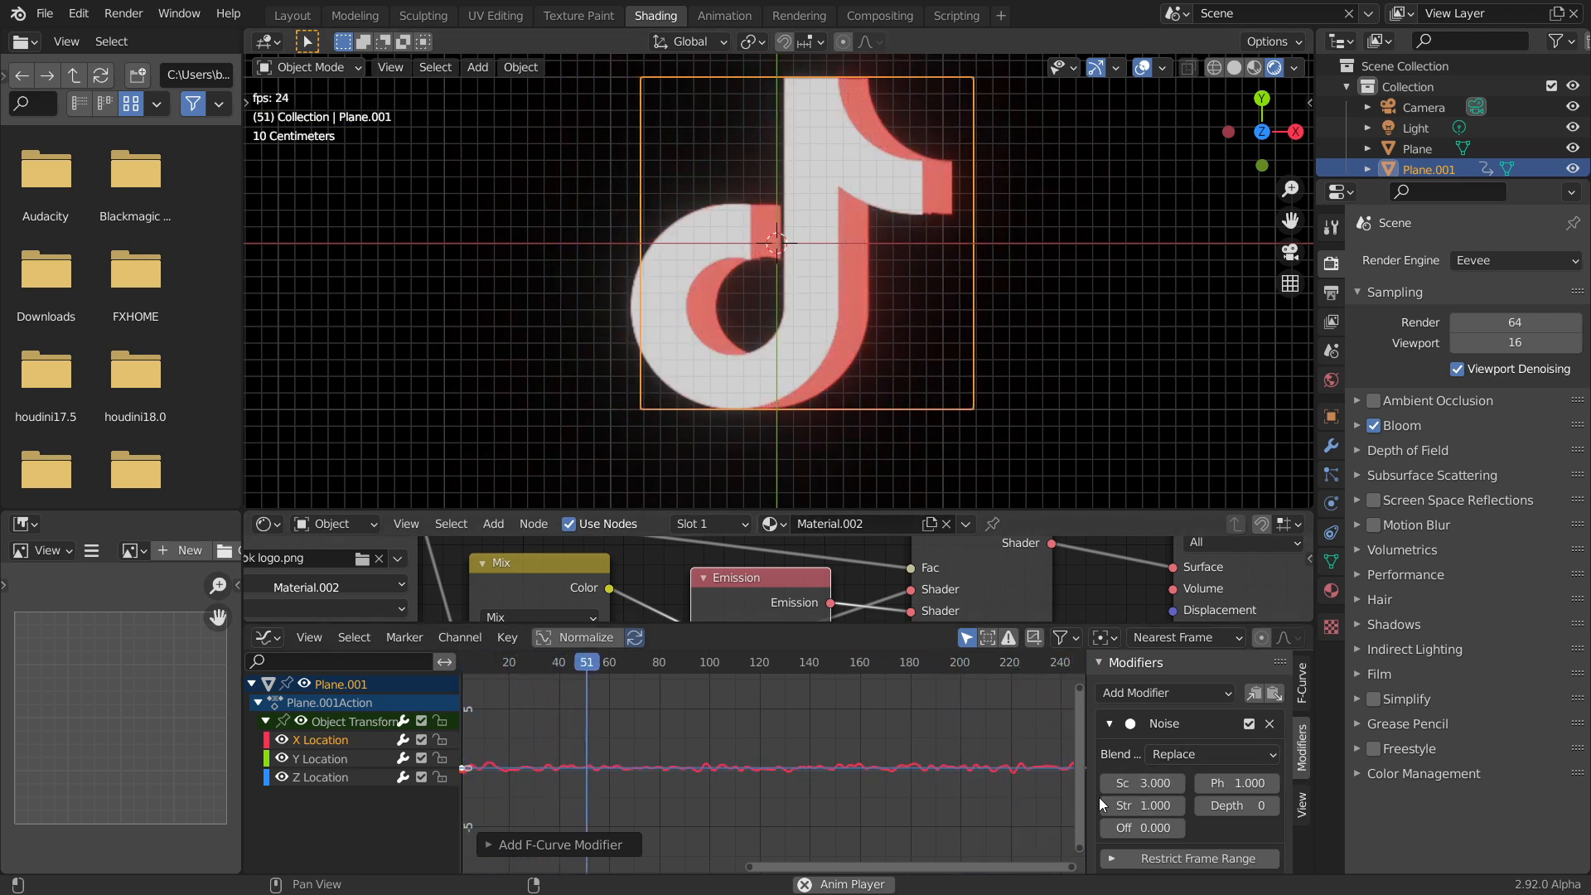
{"action": "left_click", "coordinate": [1126, 807]}
{"action": "key", "text": "BackSpace"}
{"action": "type", "text": ".25"}
{"action": "key", "text": "Return"}
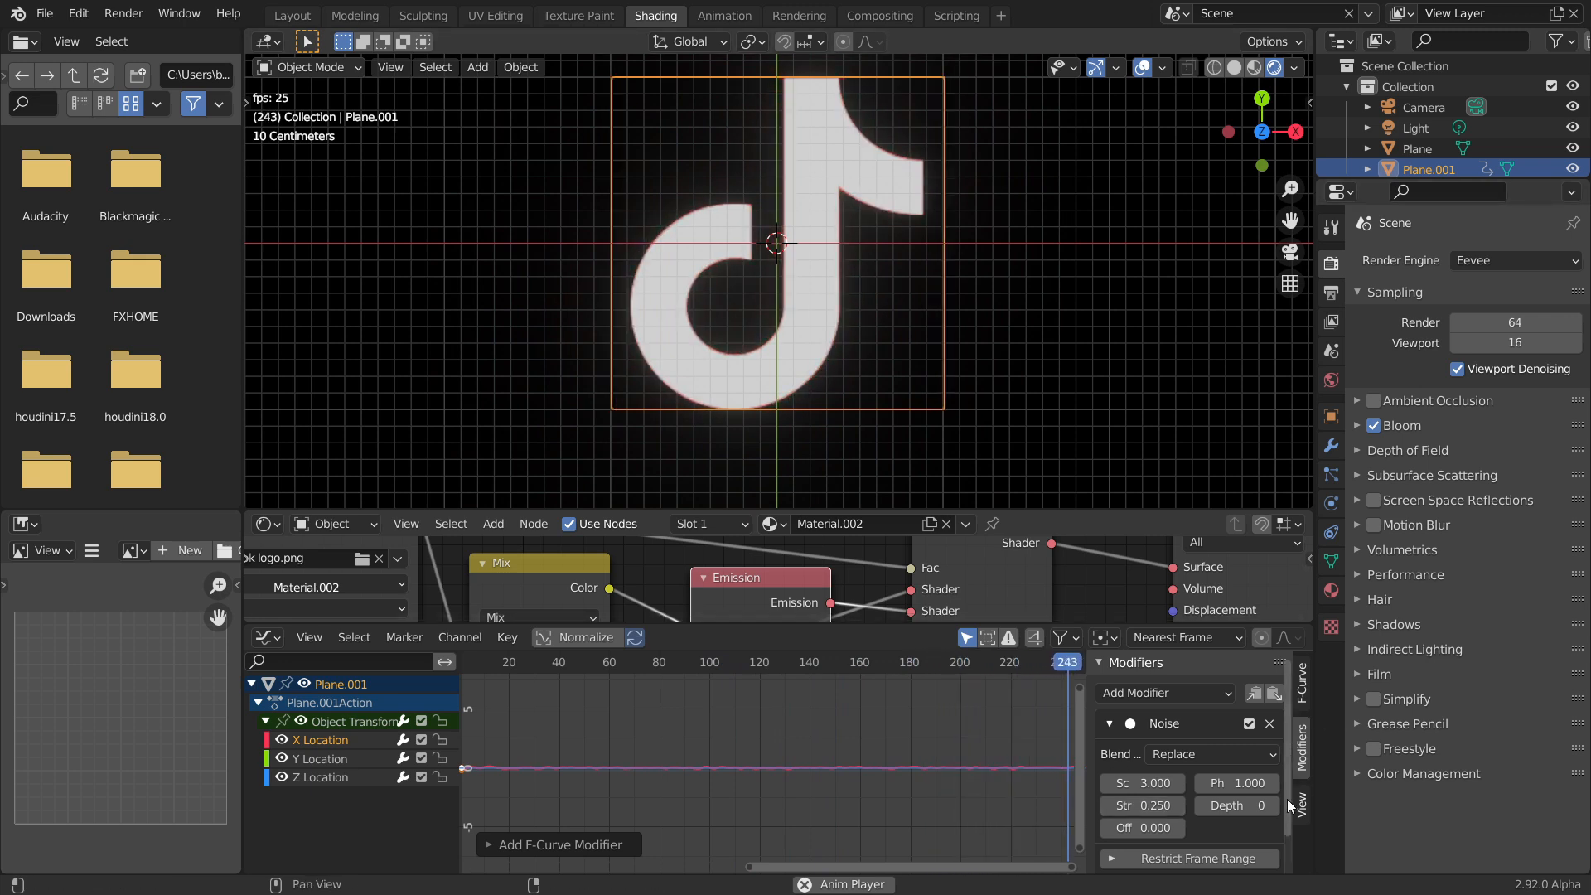
- Inspect the X Location curve up close and set its noise Depth to 1
{"action": "scroll", "coordinate": [781, 765], "scroll_direction": "up", "scroll_amount": 2}
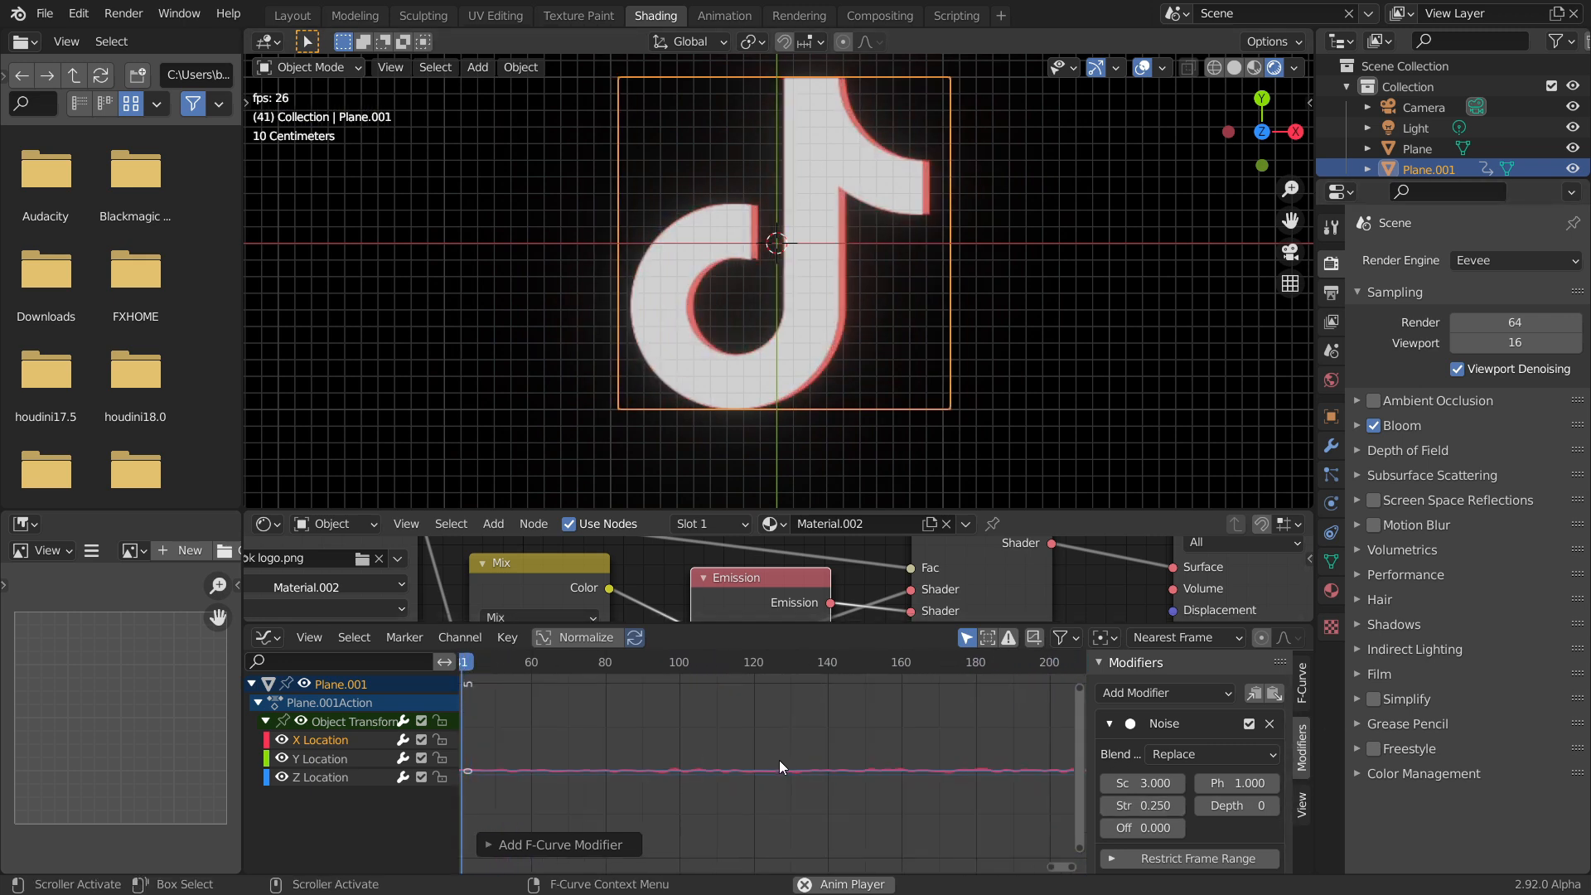
{"action": "scroll", "coordinate": [775, 761], "scroll_direction": "up", "scroll_amount": 3}
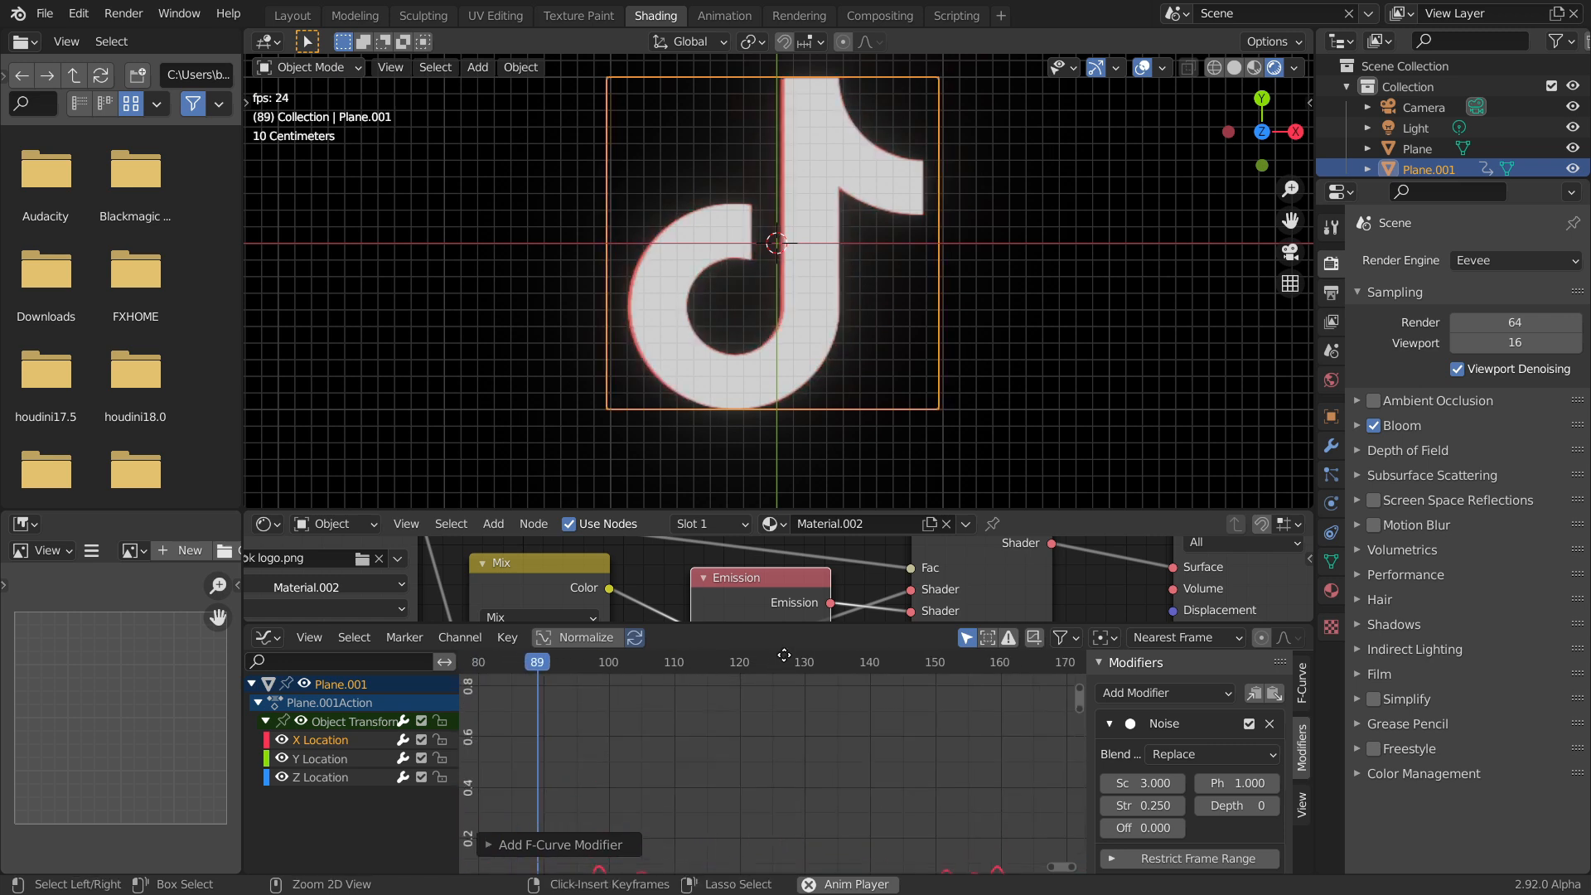
{"action": "middle_click_drag", "start_coordinate": [776, 767], "coordinate": [815, 608]}
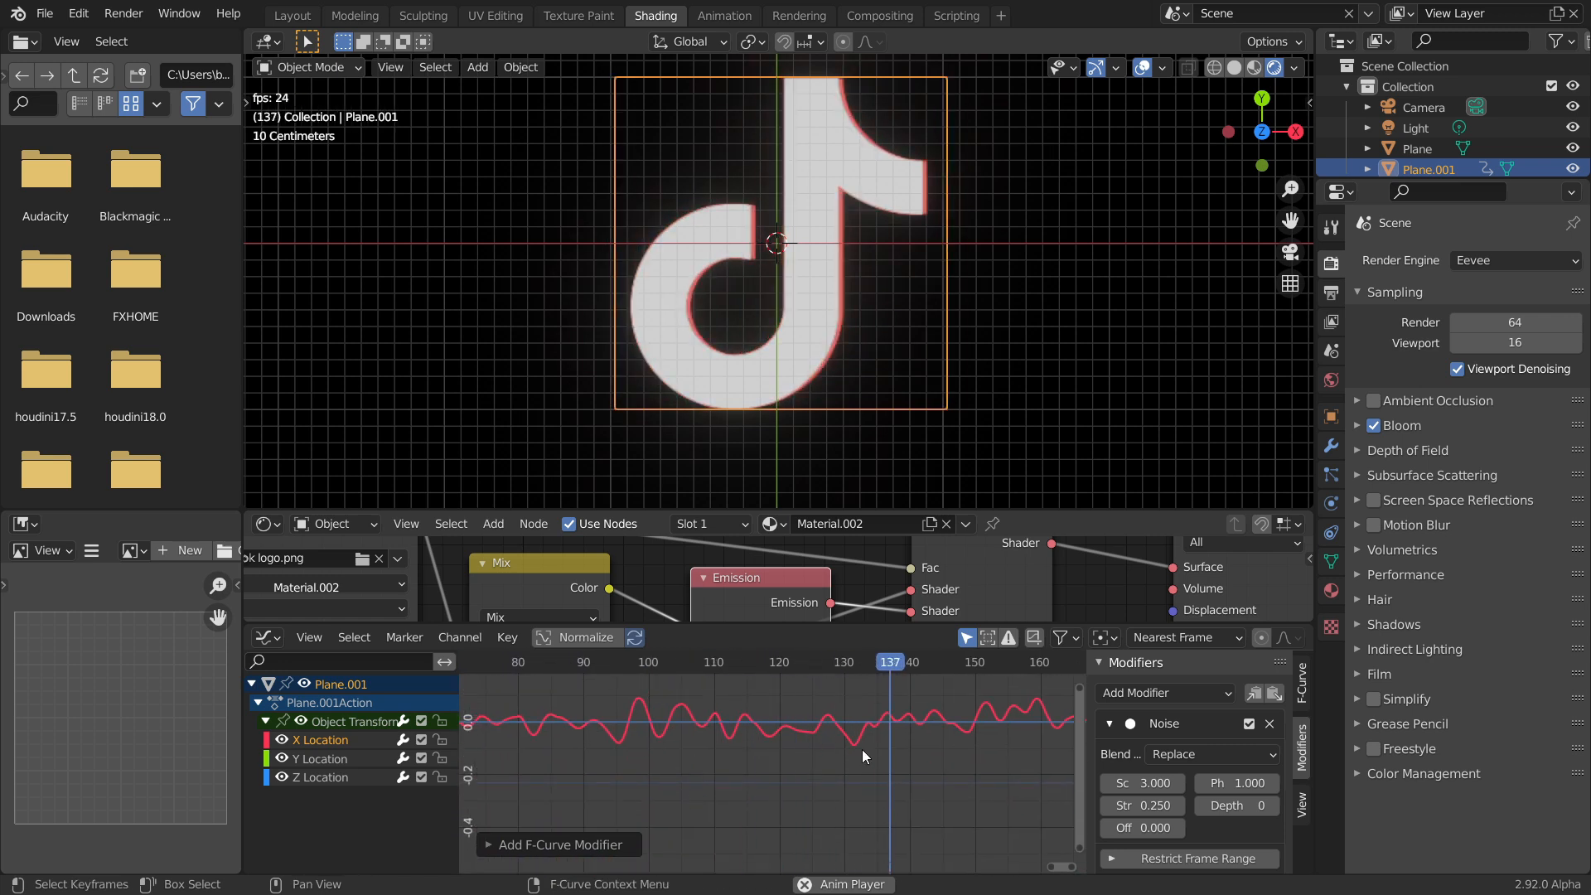
{"action": "scroll", "coordinate": [754, 745], "scroll_direction": "down", "scroll_amount": 2}
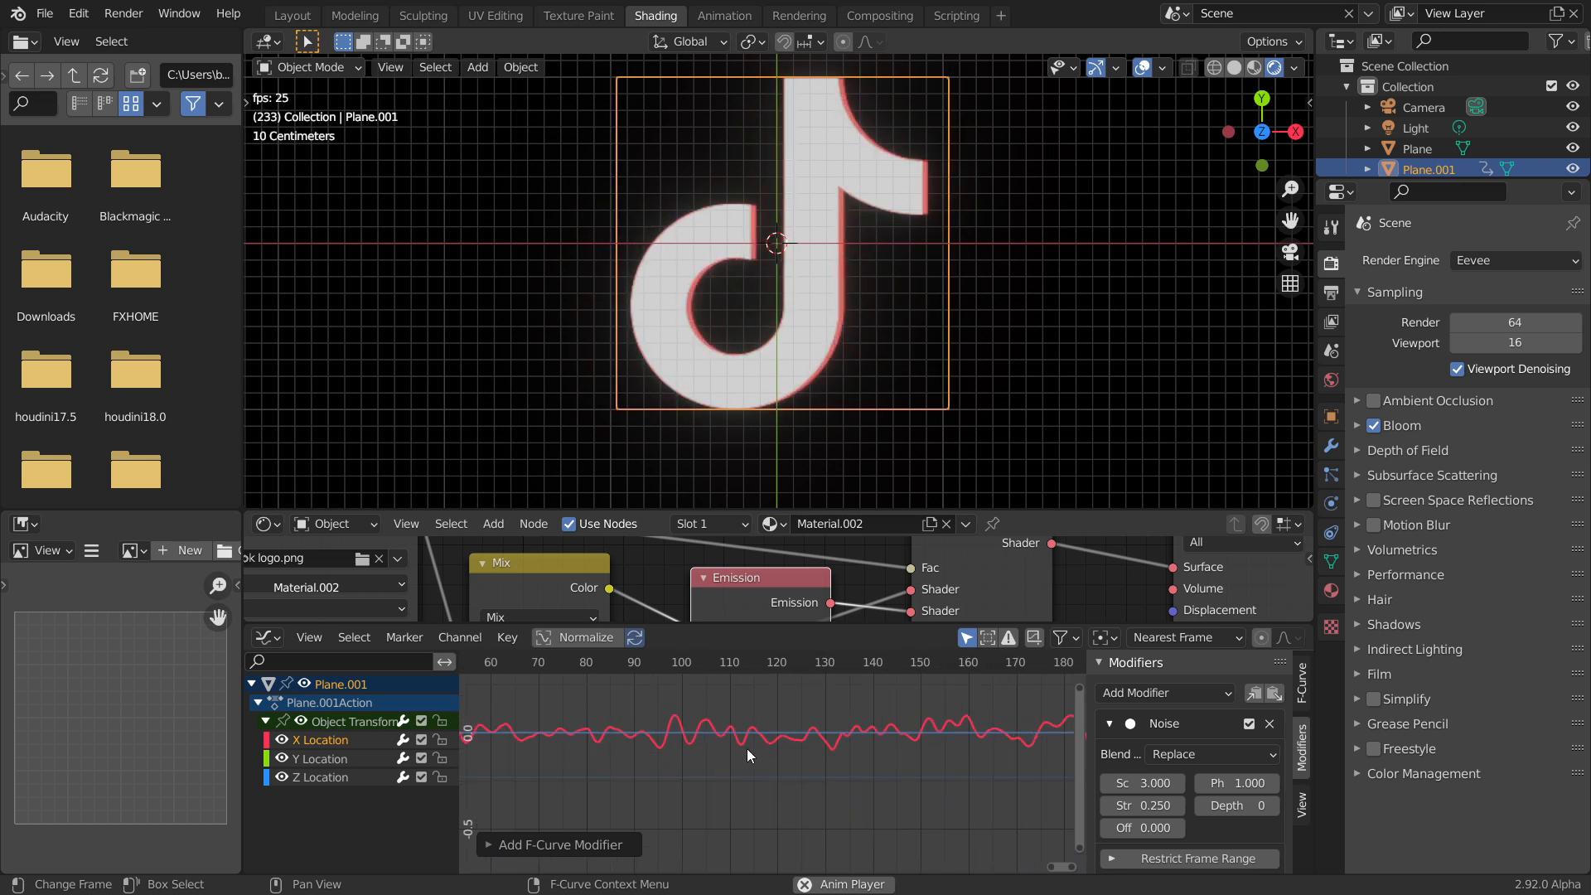
{"action": "left_click", "coordinate": [1275, 806]}
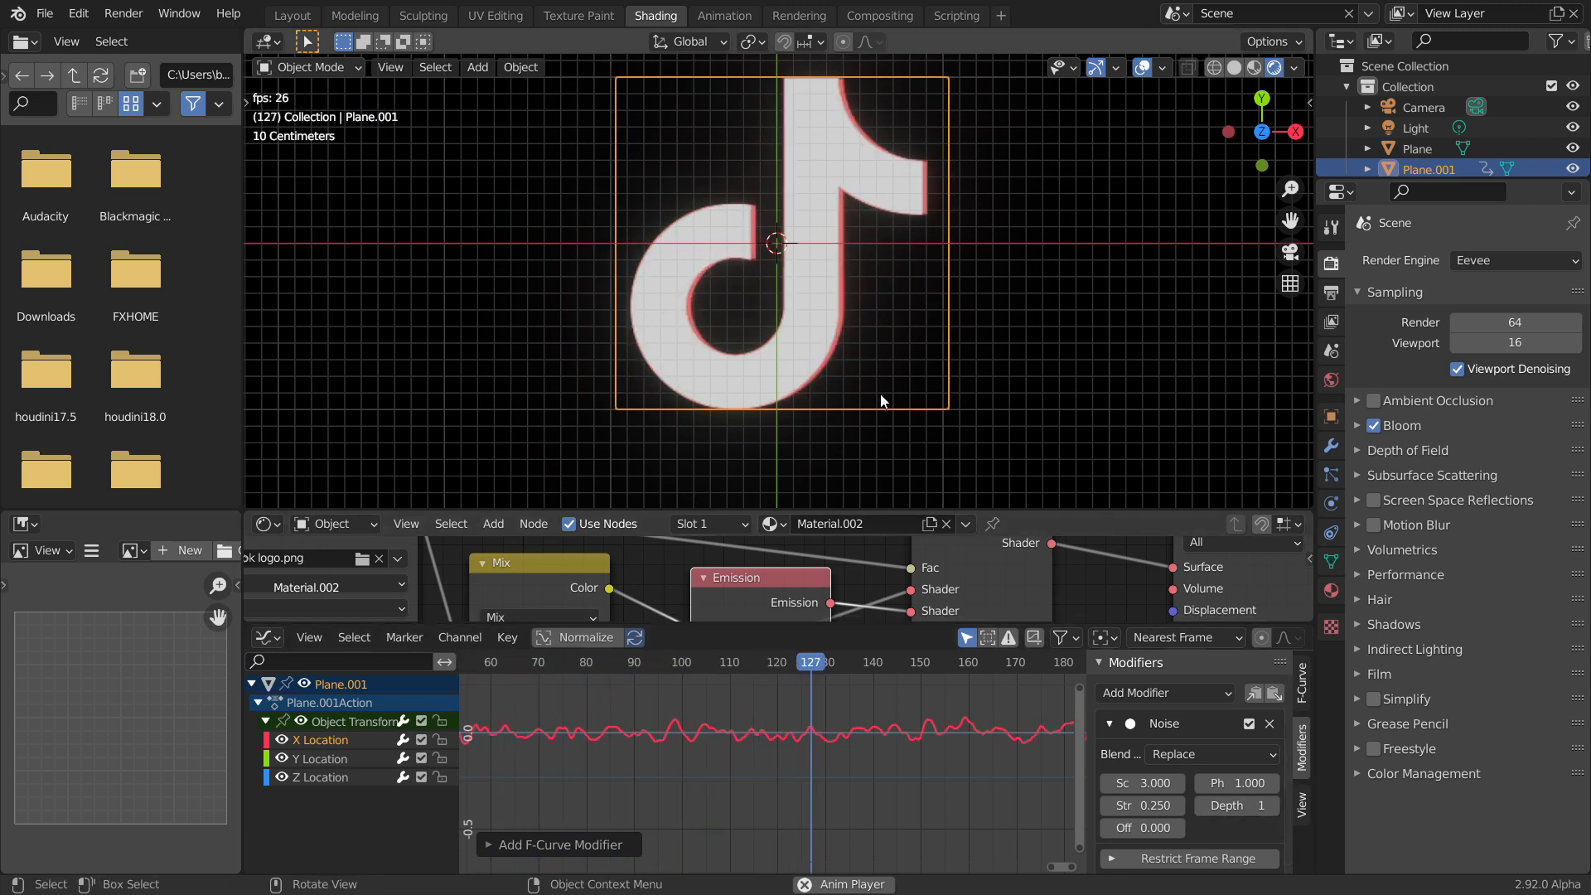
- Copy the Noise modifier from the X Location curve and paste it onto the Y Location curve
{"action": "left_click", "coordinate": [1255, 695]}
{"action": "left_click", "coordinate": [342, 762]}
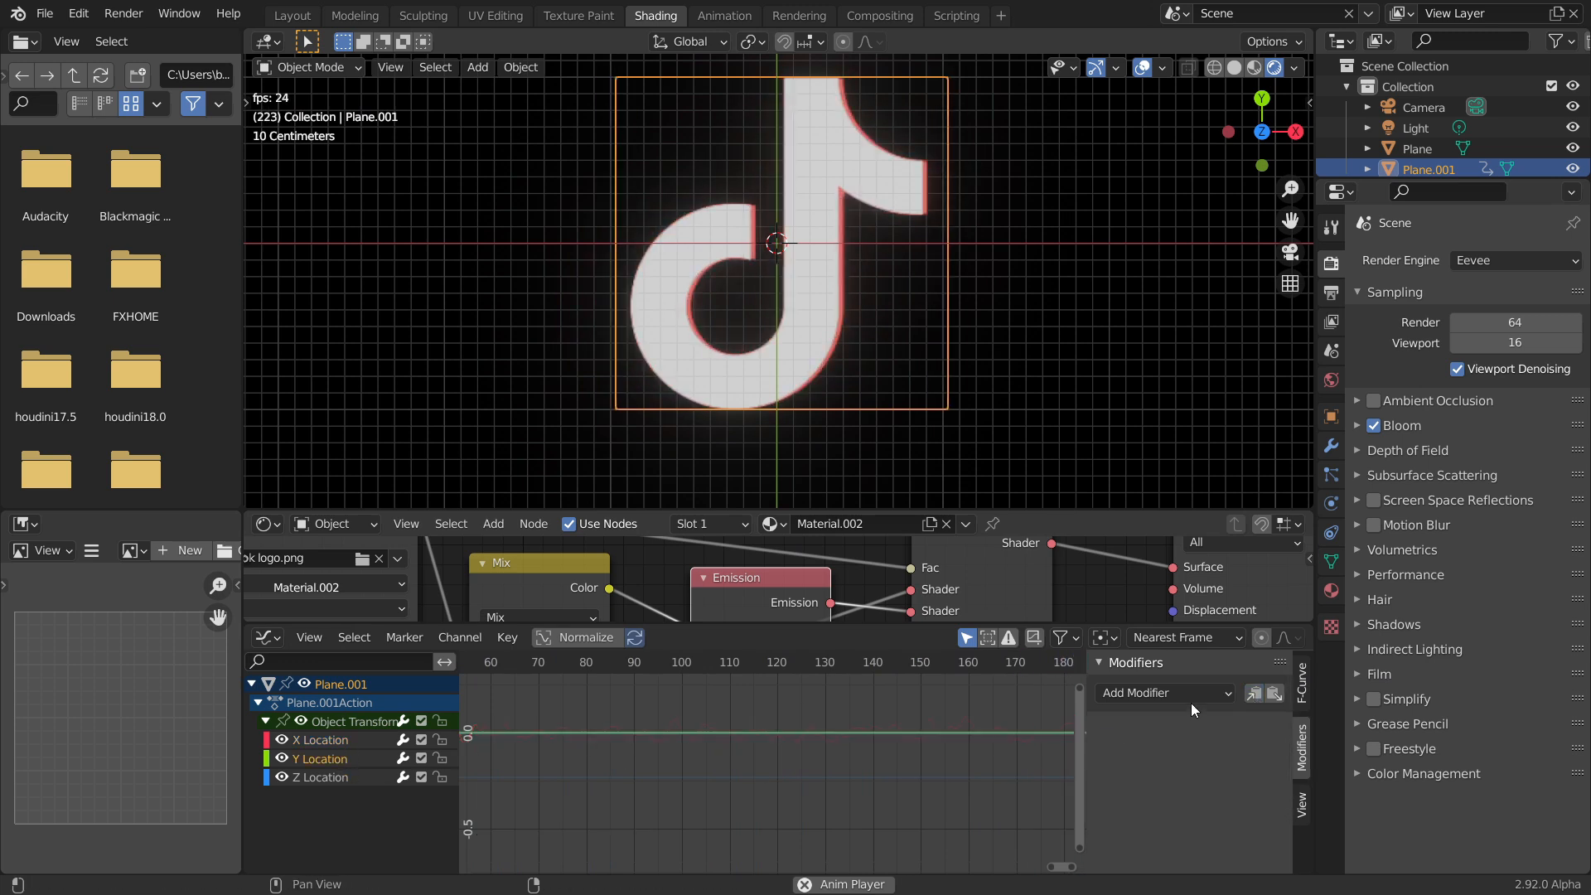
{"action": "left_click", "coordinate": [1276, 694]}
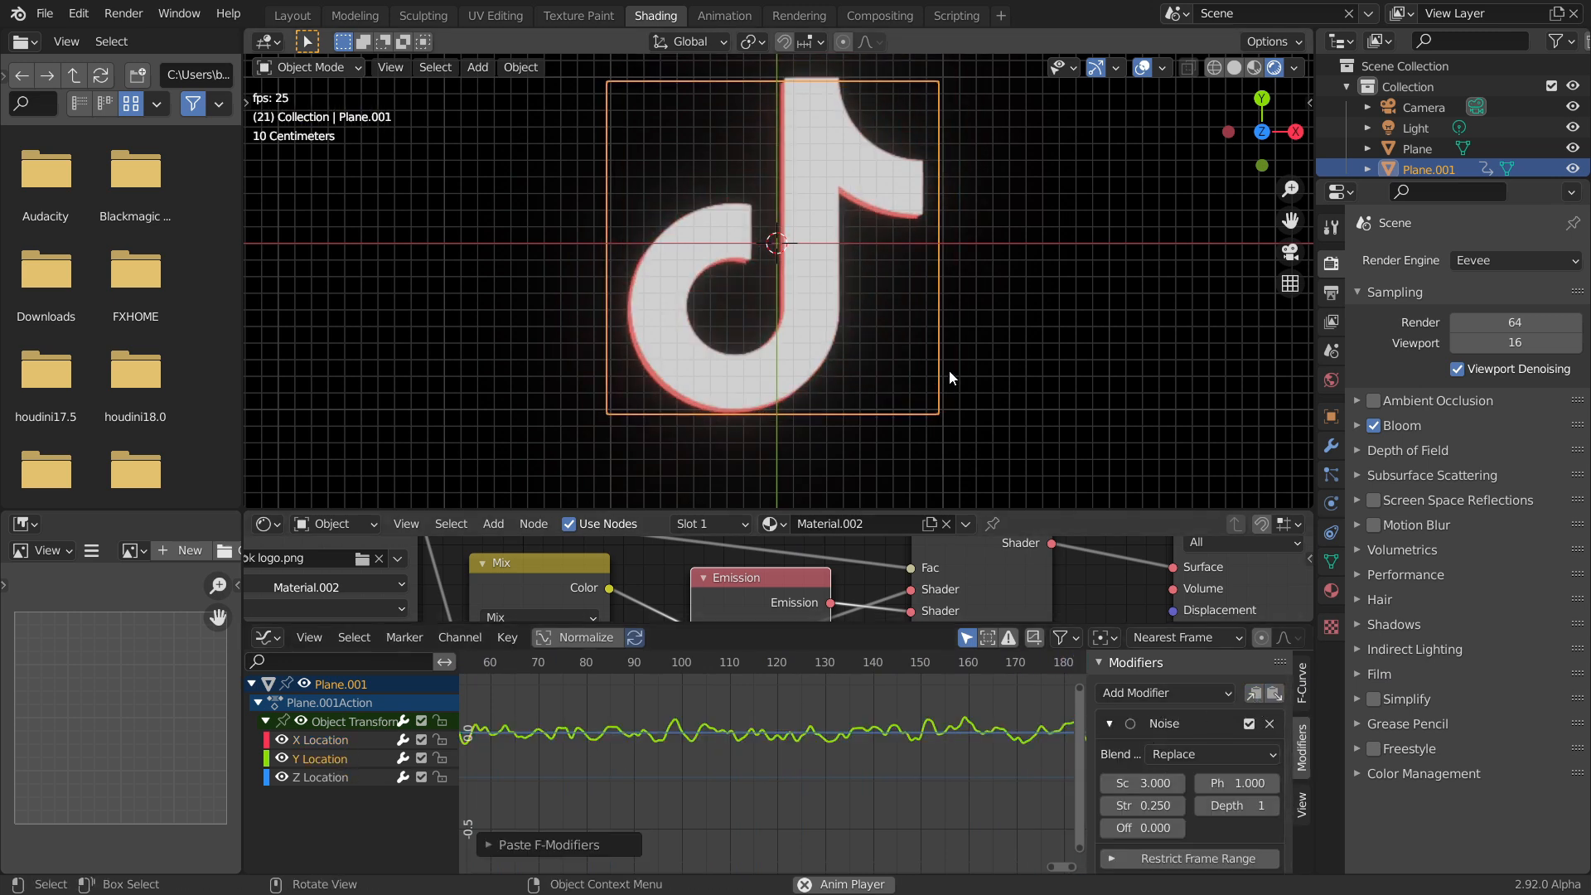
- Set the Y Location noise to Phase 5.5 and Offset 1.8, and stop the playback after previewing it with the plane deselected
{"action": "left_click_drag", "start_coordinate": [1243, 784], "coordinate": [1280, 784]}
{"action": "left_click_drag", "start_coordinate": [1146, 828], "coordinate": [1160, 828]}
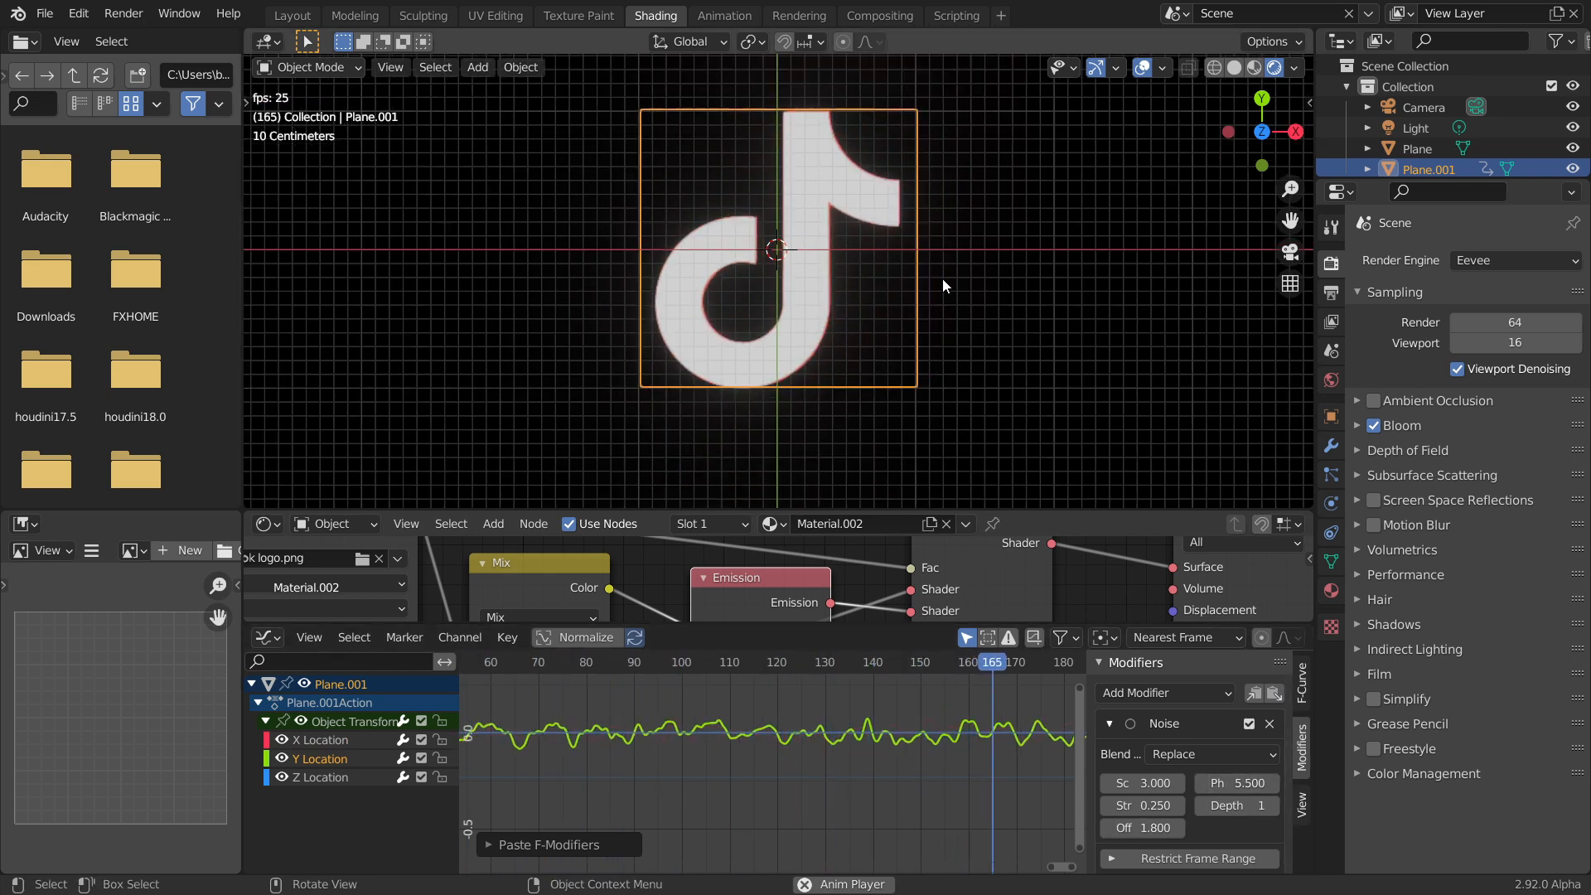
{"action": "left_click", "coordinate": [978, 282]}
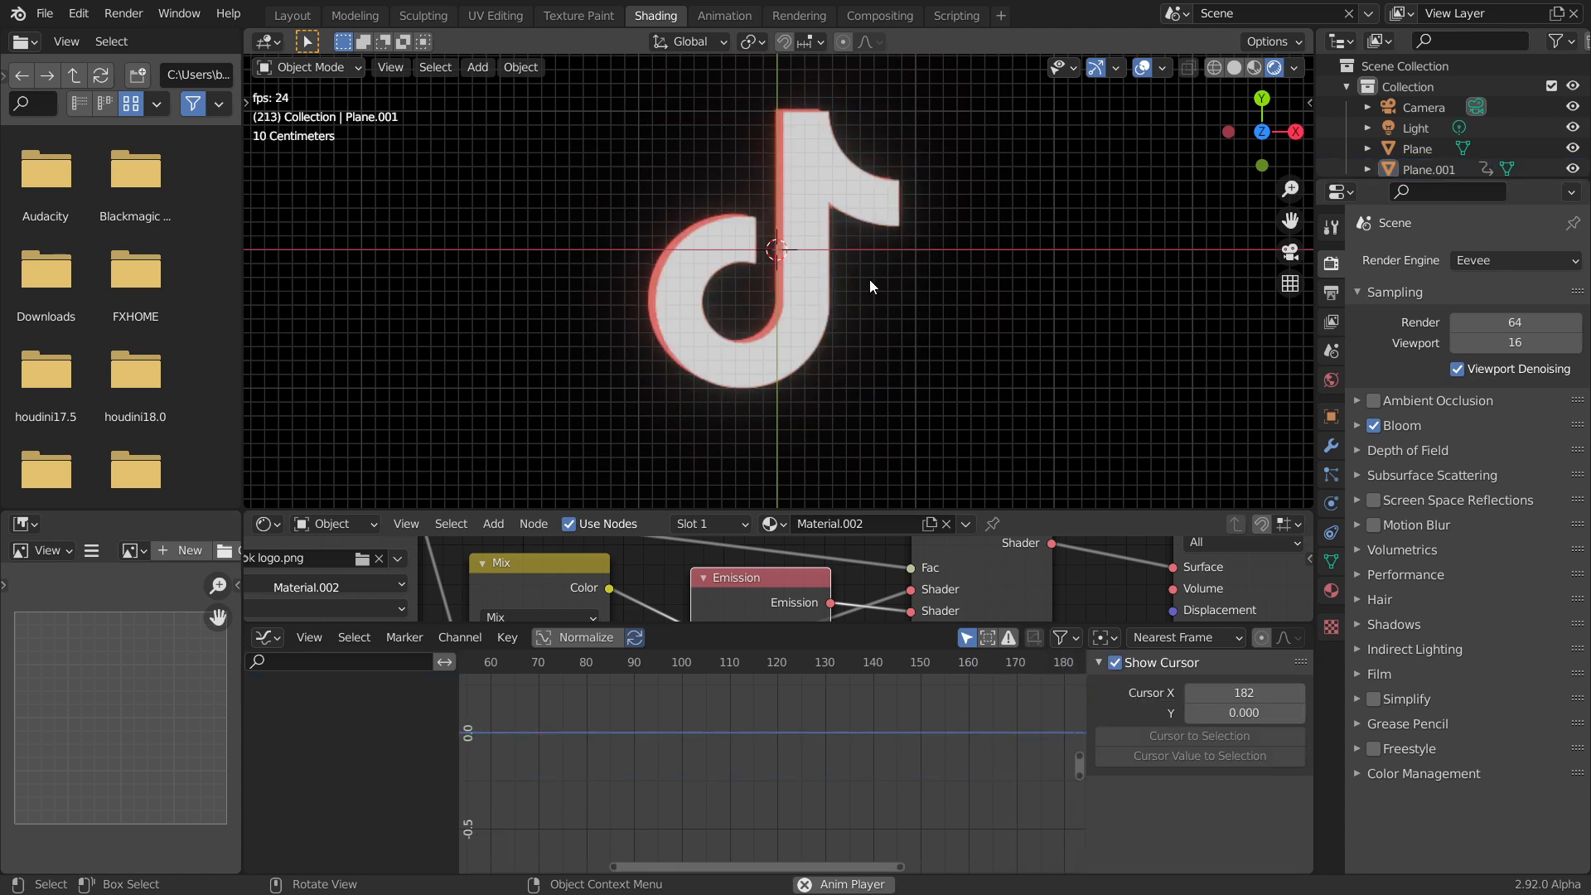
{"action": "key", "text": "space"}
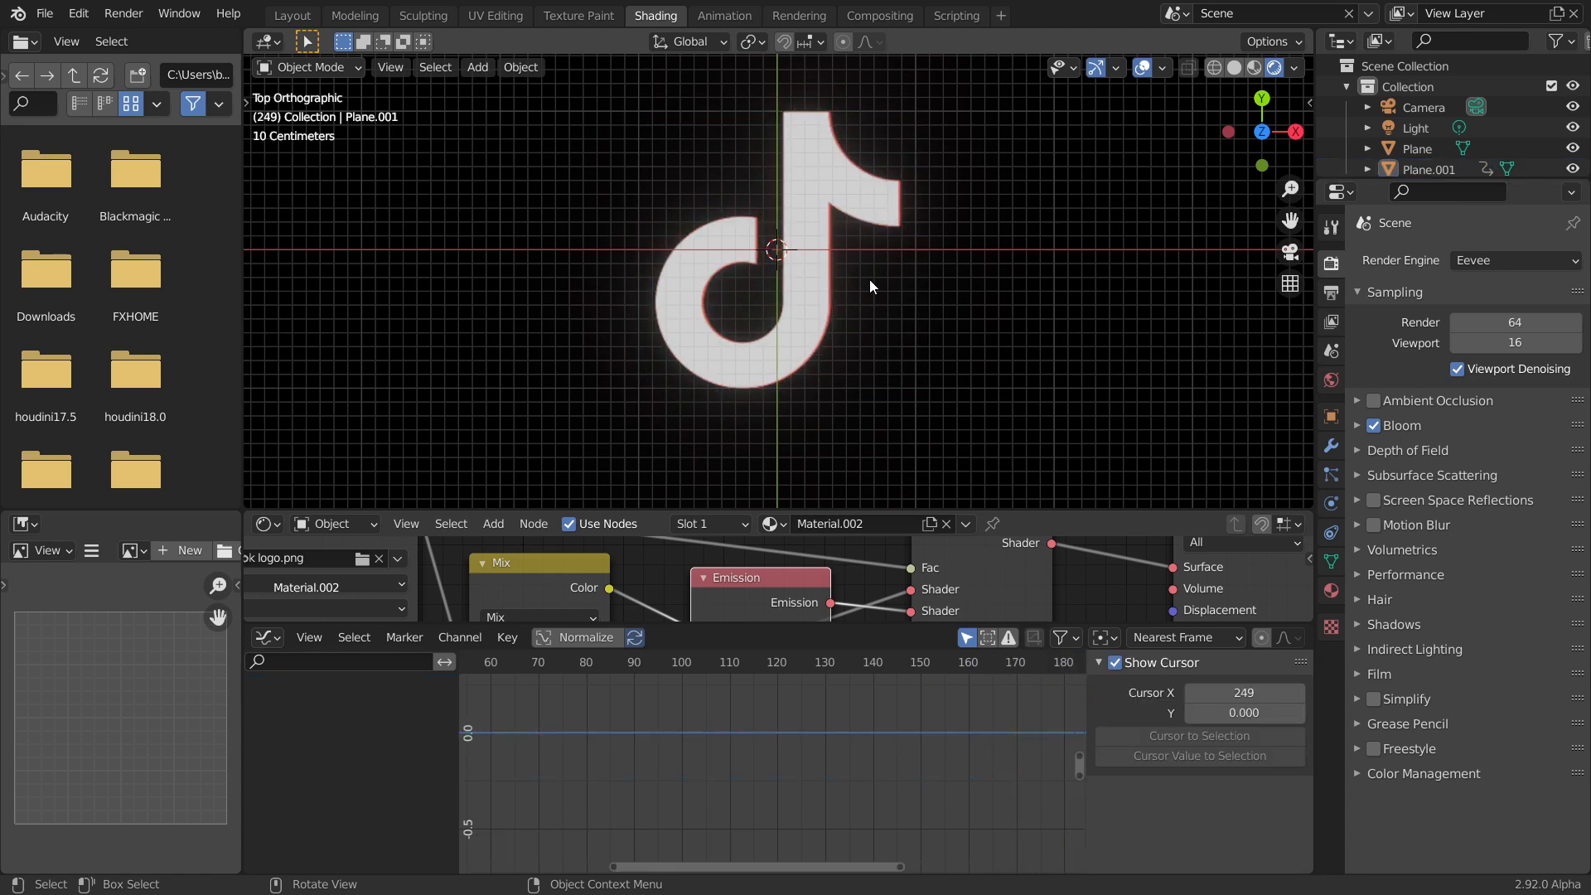
- Duplicate the red logo plane and place the copy a short distance below it along the Z axis
{"action": "middle_click_drag", "start_coordinate": [817, 292], "coordinate": [900, 131]}
{"action": "left_click", "coordinate": [807, 429]}
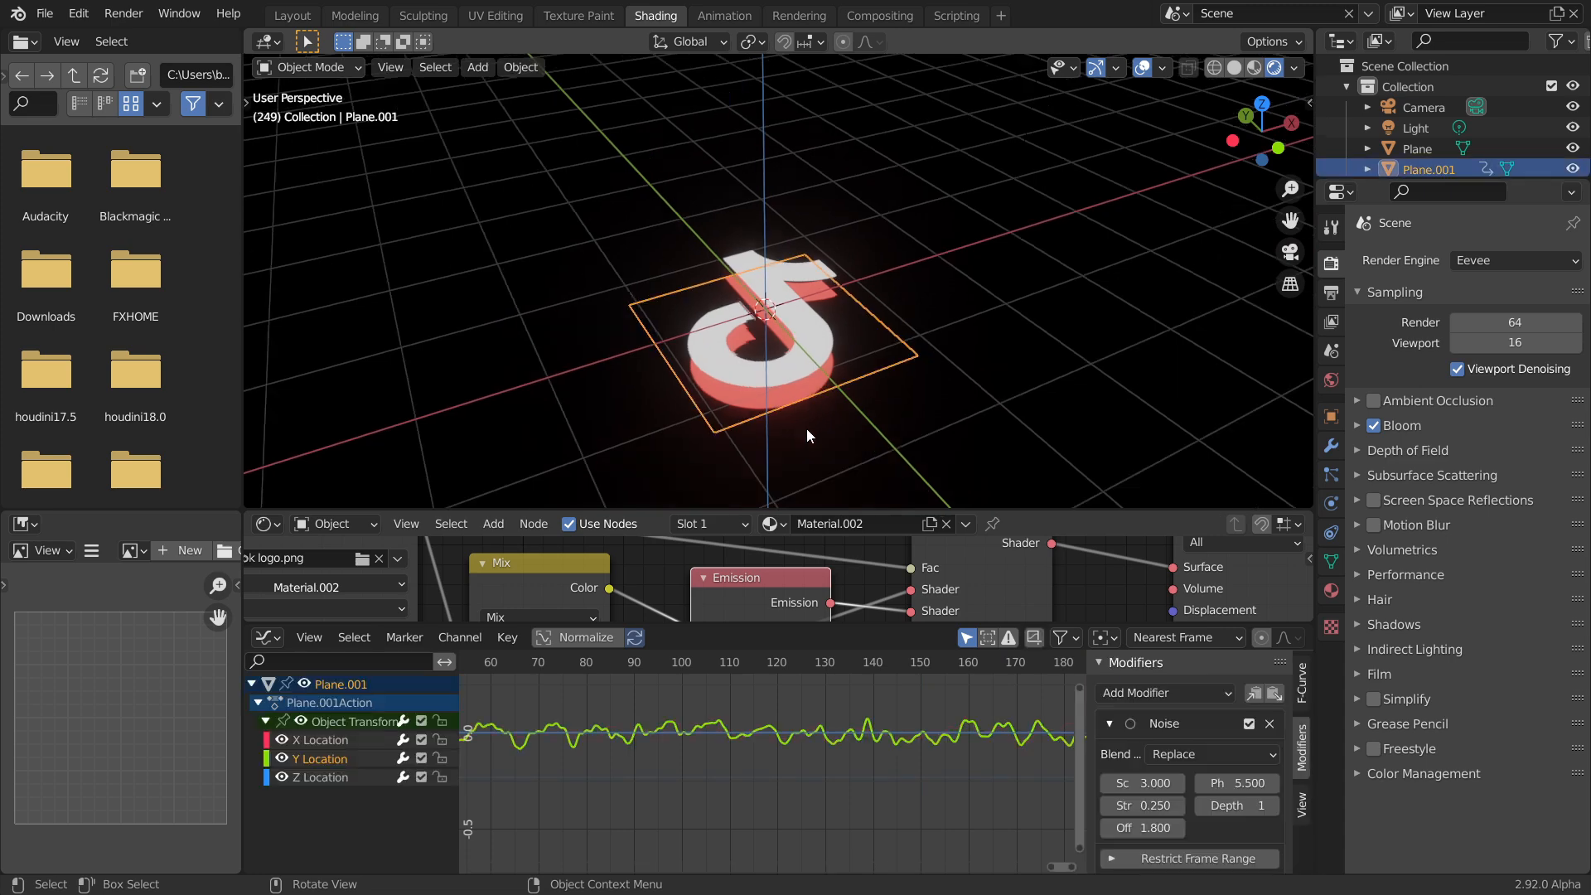
{"action": "key", "text": "shift+d"}
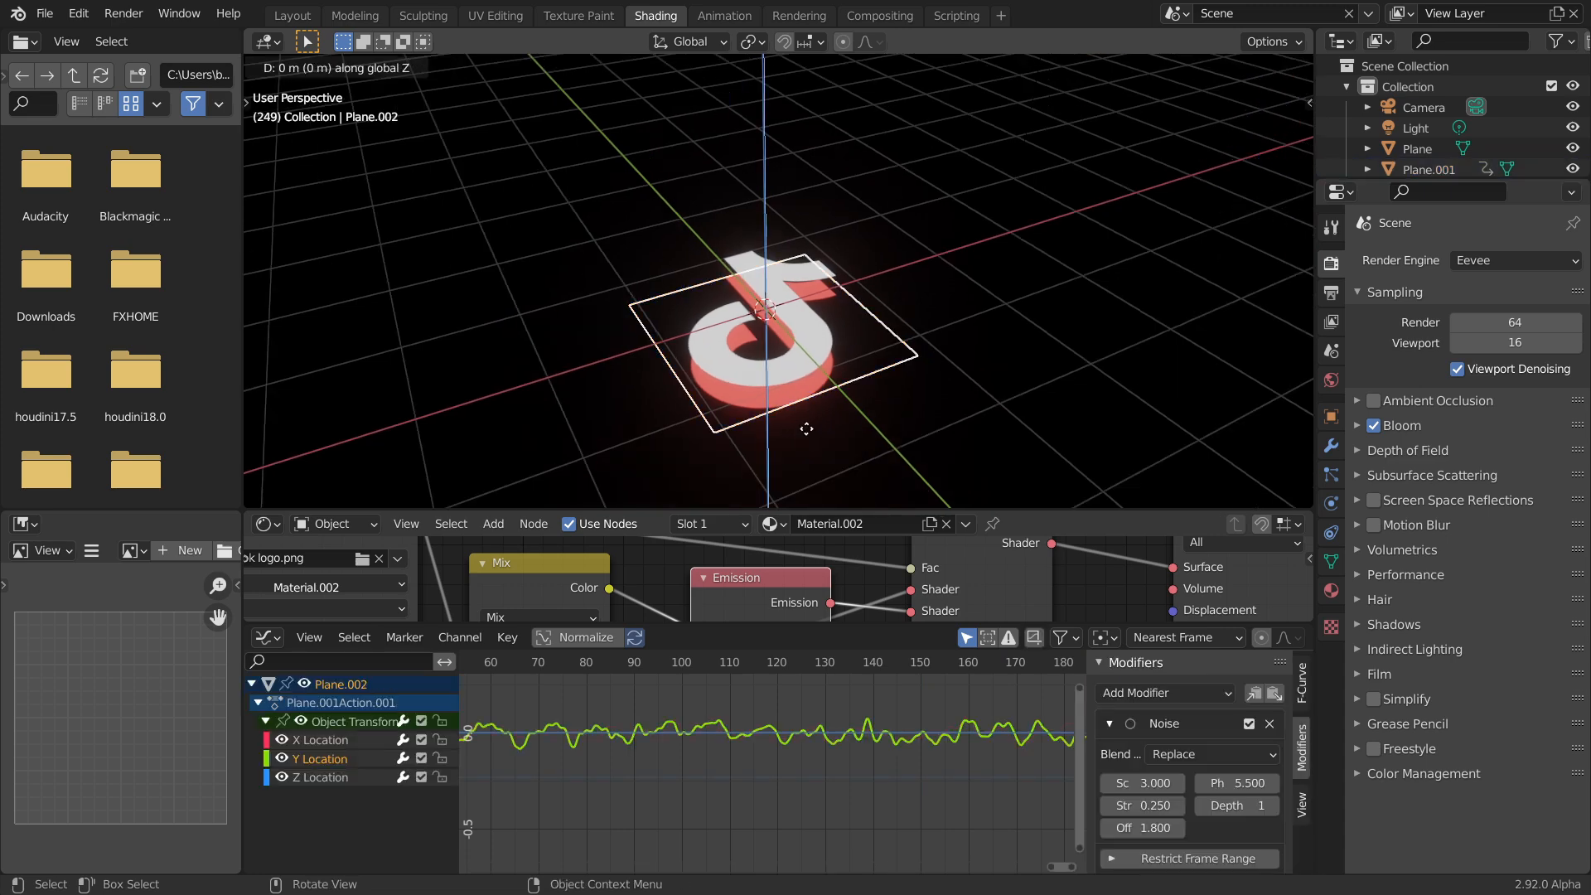
{"action": "left_click", "coordinate": [811, 455]}
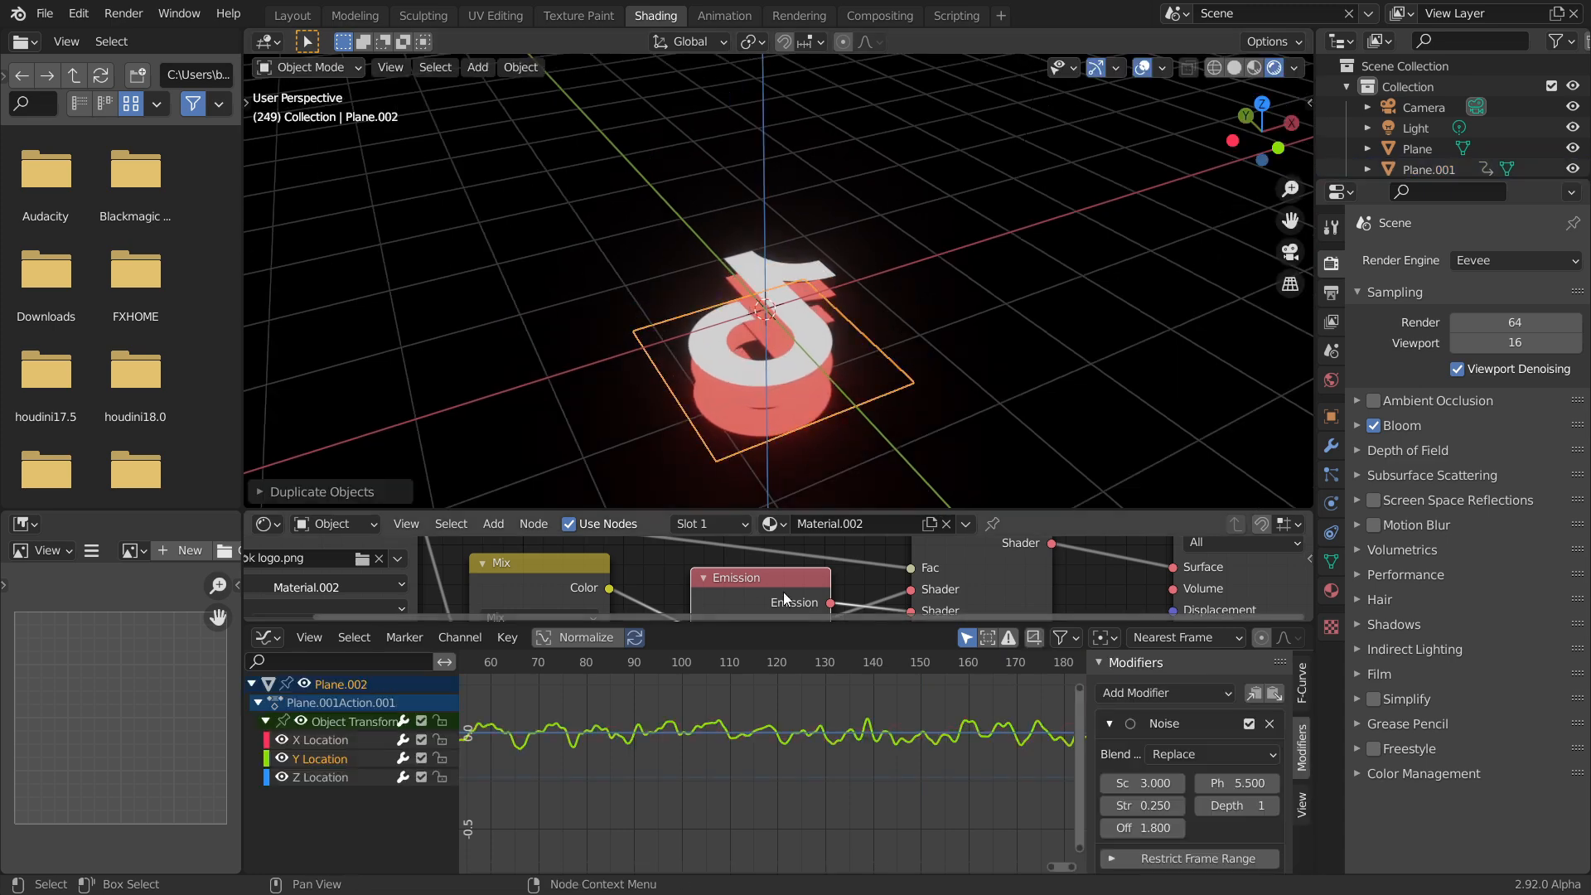
- Give the duplicated plane its own copy of the material and change its Mix node's Color2 to cyan
{"action": "left_click", "coordinate": [933, 529]}
{"action": "middle_click_drag", "start_coordinate": [773, 587], "coordinate": [698, 593]}
{"action": "scroll", "coordinate": [698, 594], "scroll_direction": "down", "scroll_amount": 1}
{"action": "left_click", "coordinate": [672, 588]}
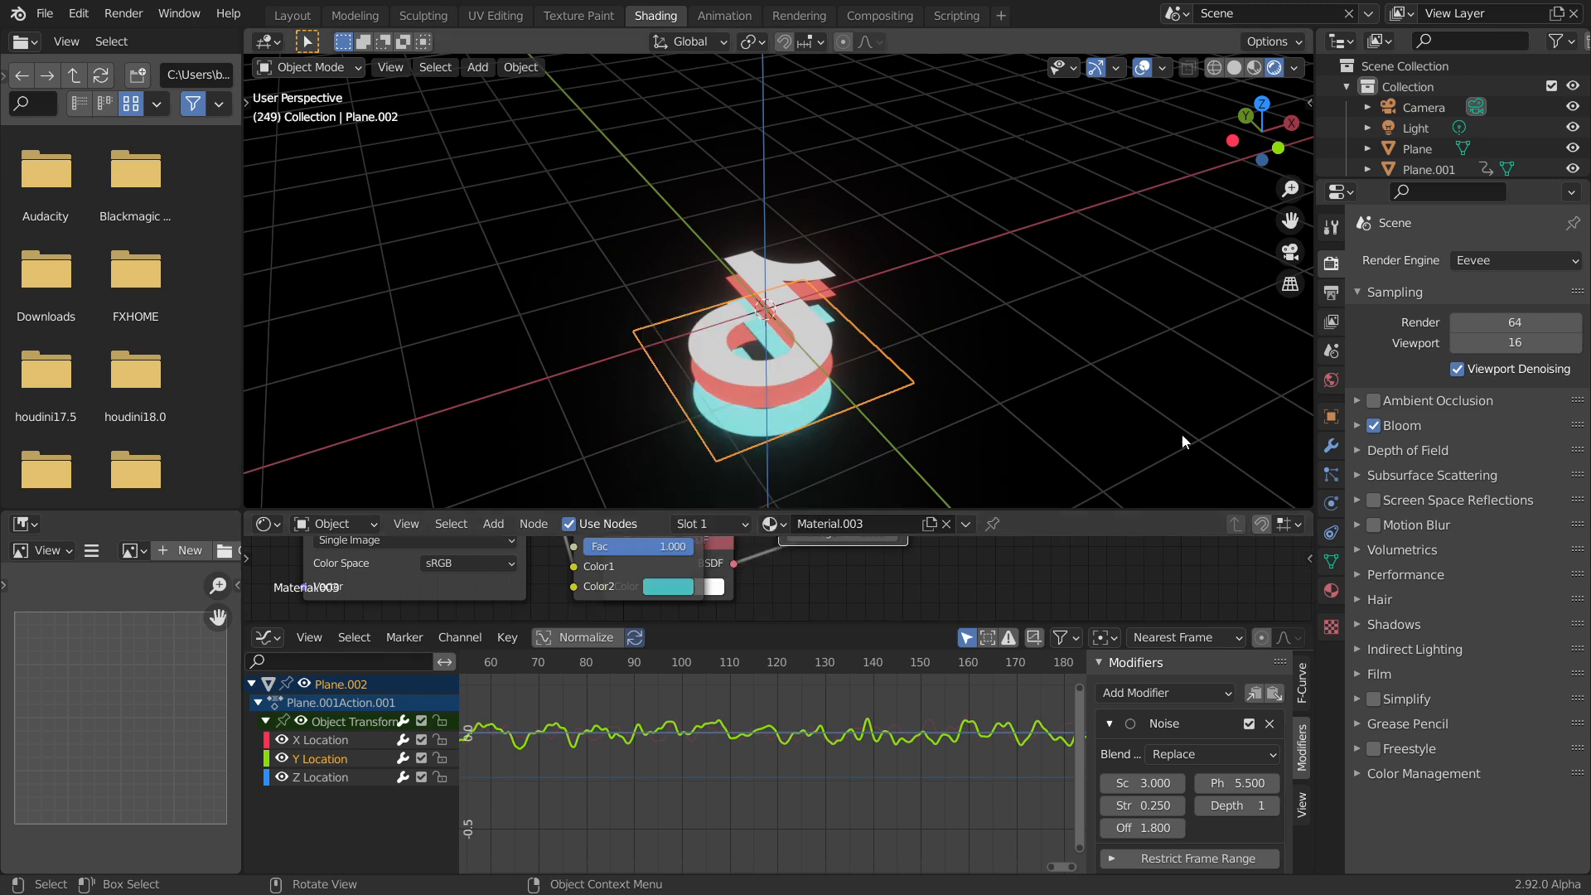
- Preview the animation from the top and at an angle, and set the cyan plane's Y Location noise Offset to 48.7
{"action": "left_click", "coordinate": [1261, 103]}
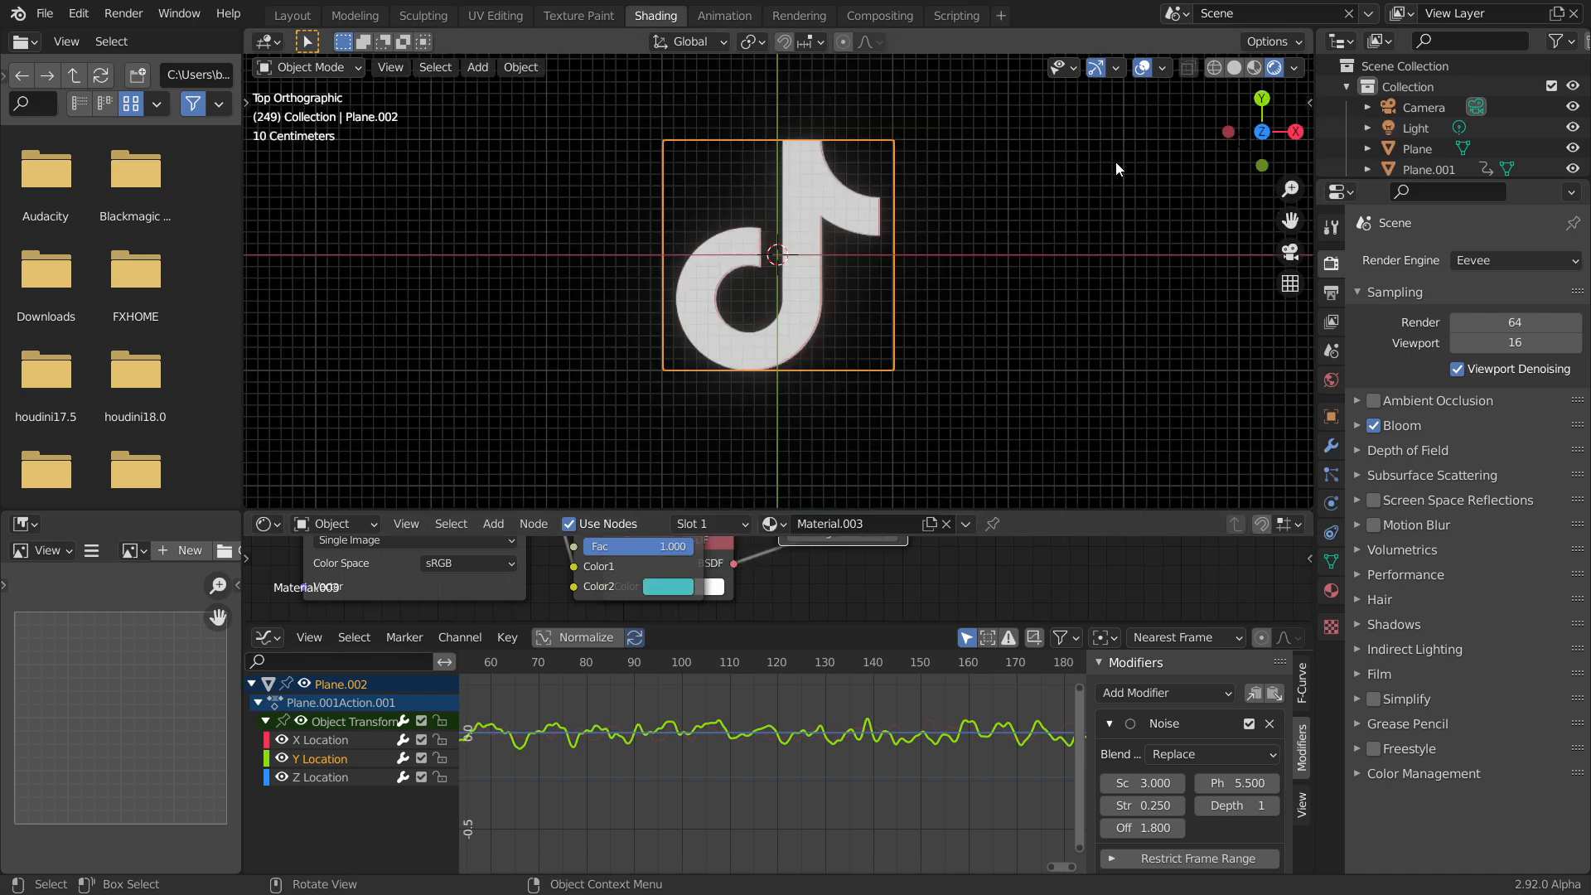
{"action": "key", "text": "space"}
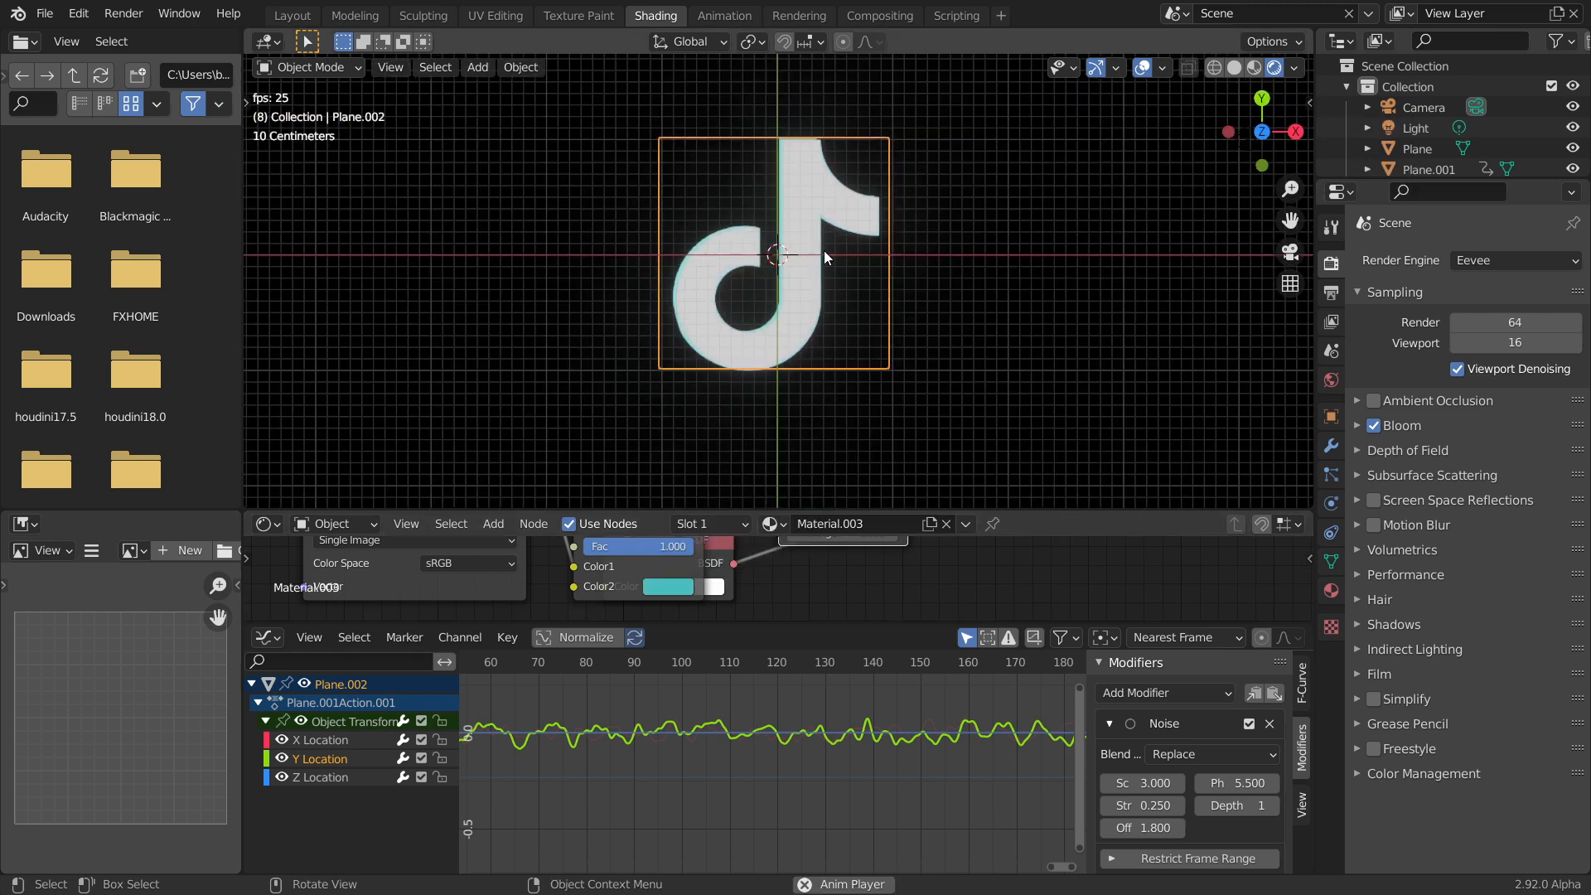
{"action": "scroll", "coordinate": [798, 252], "scroll_direction": "up", "scroll_amount": 2}
{"action": "middle_click_drag", "start_coordinate": [798, 252], "coordinate": [809, 111]}
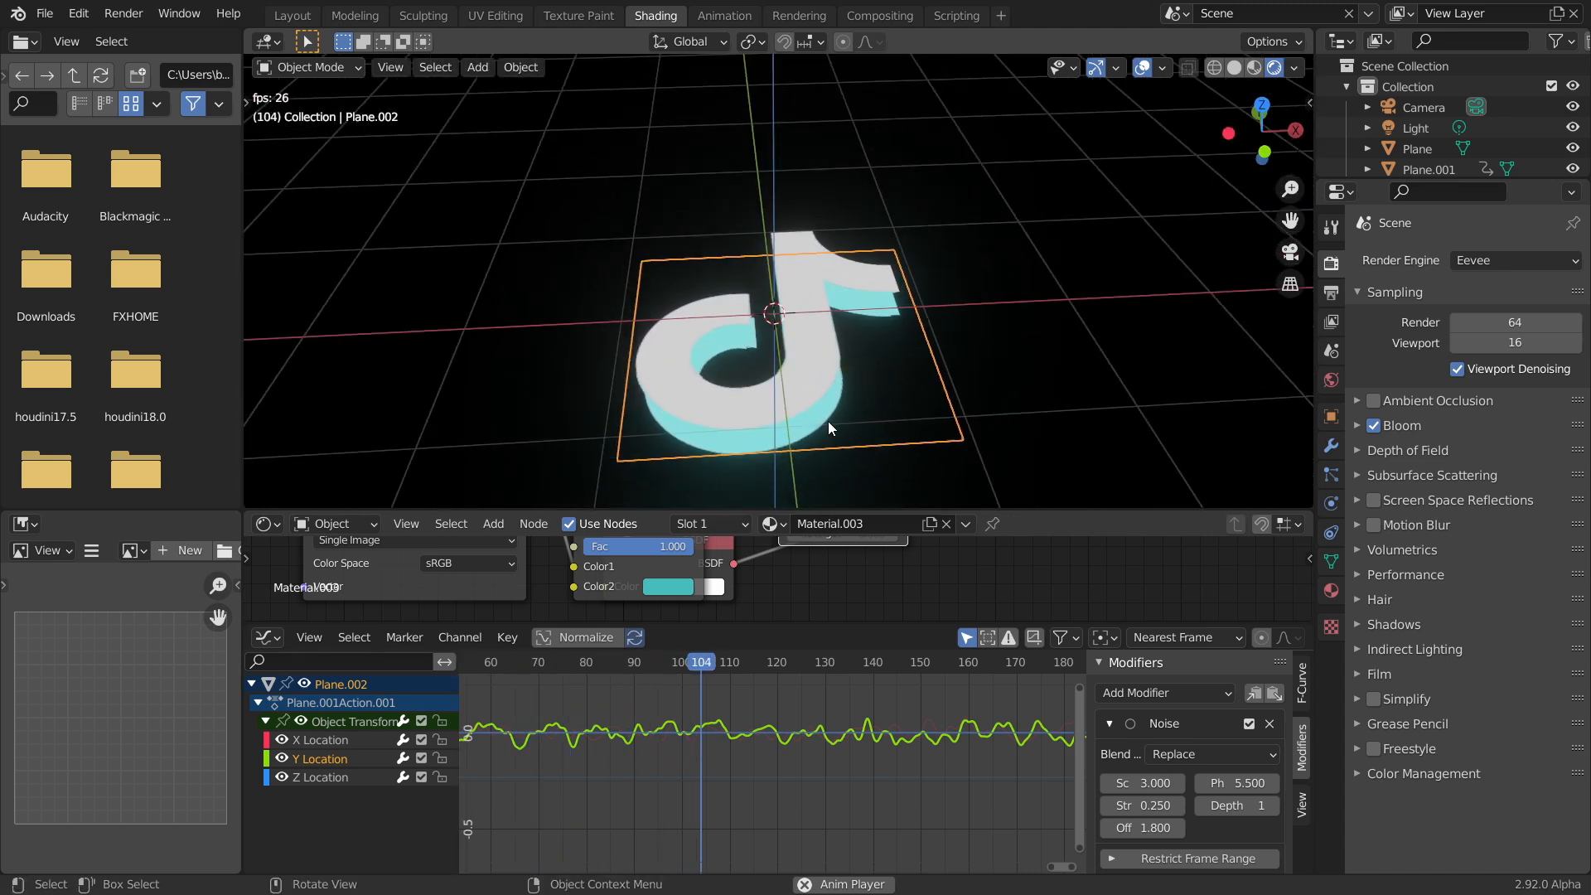
{"action": "key", "text": "space"}
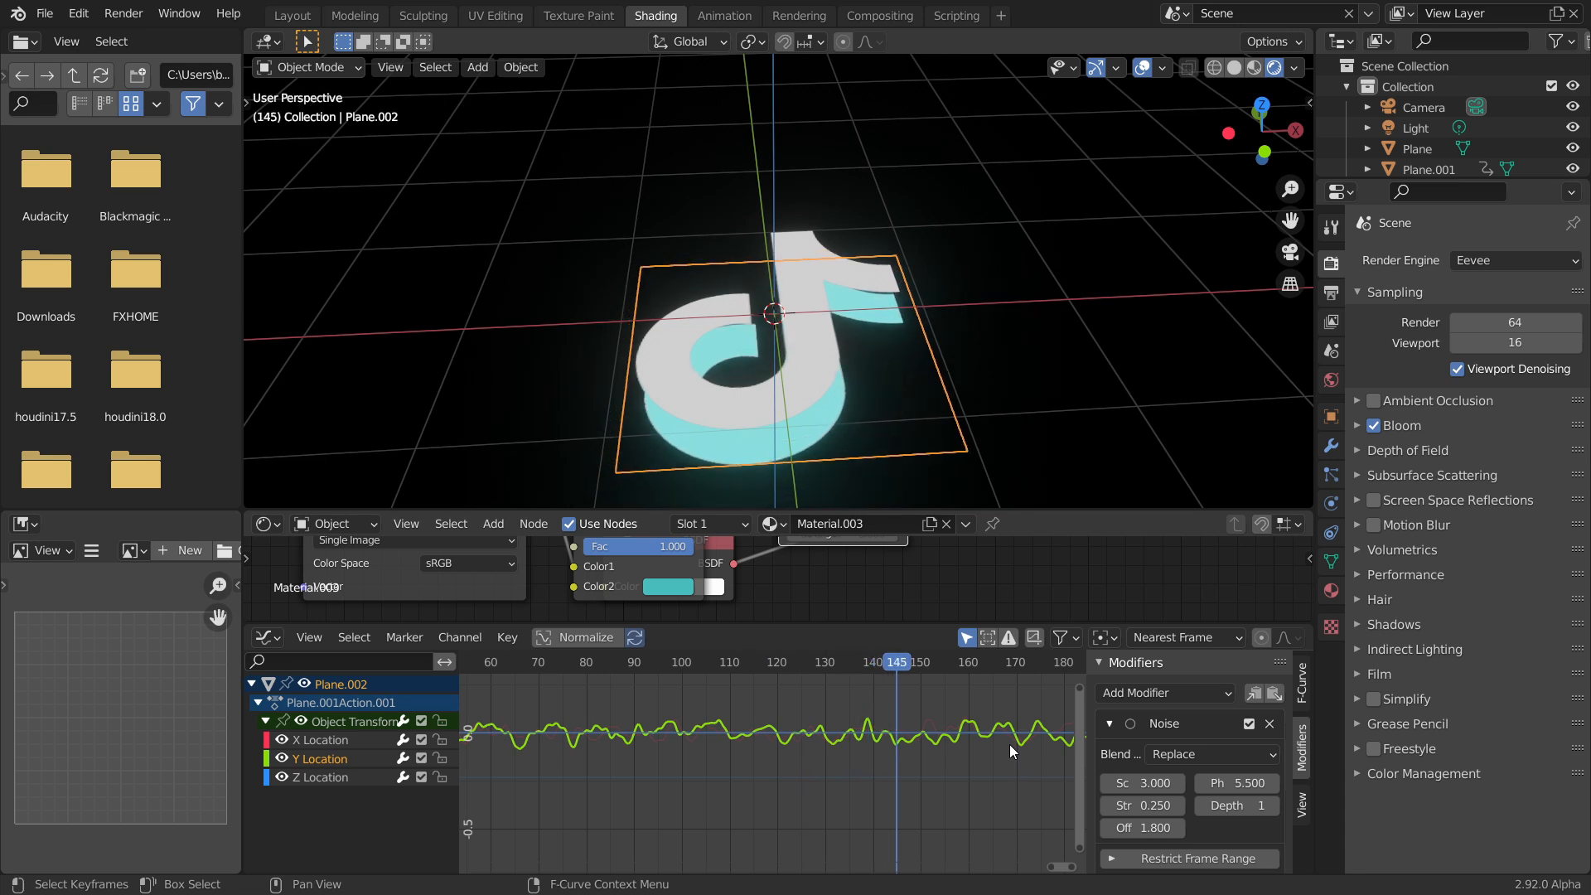
{"action": "left_click_drag", "start_coordinate": [1119, 828], "coordinate": [1120, 828]}
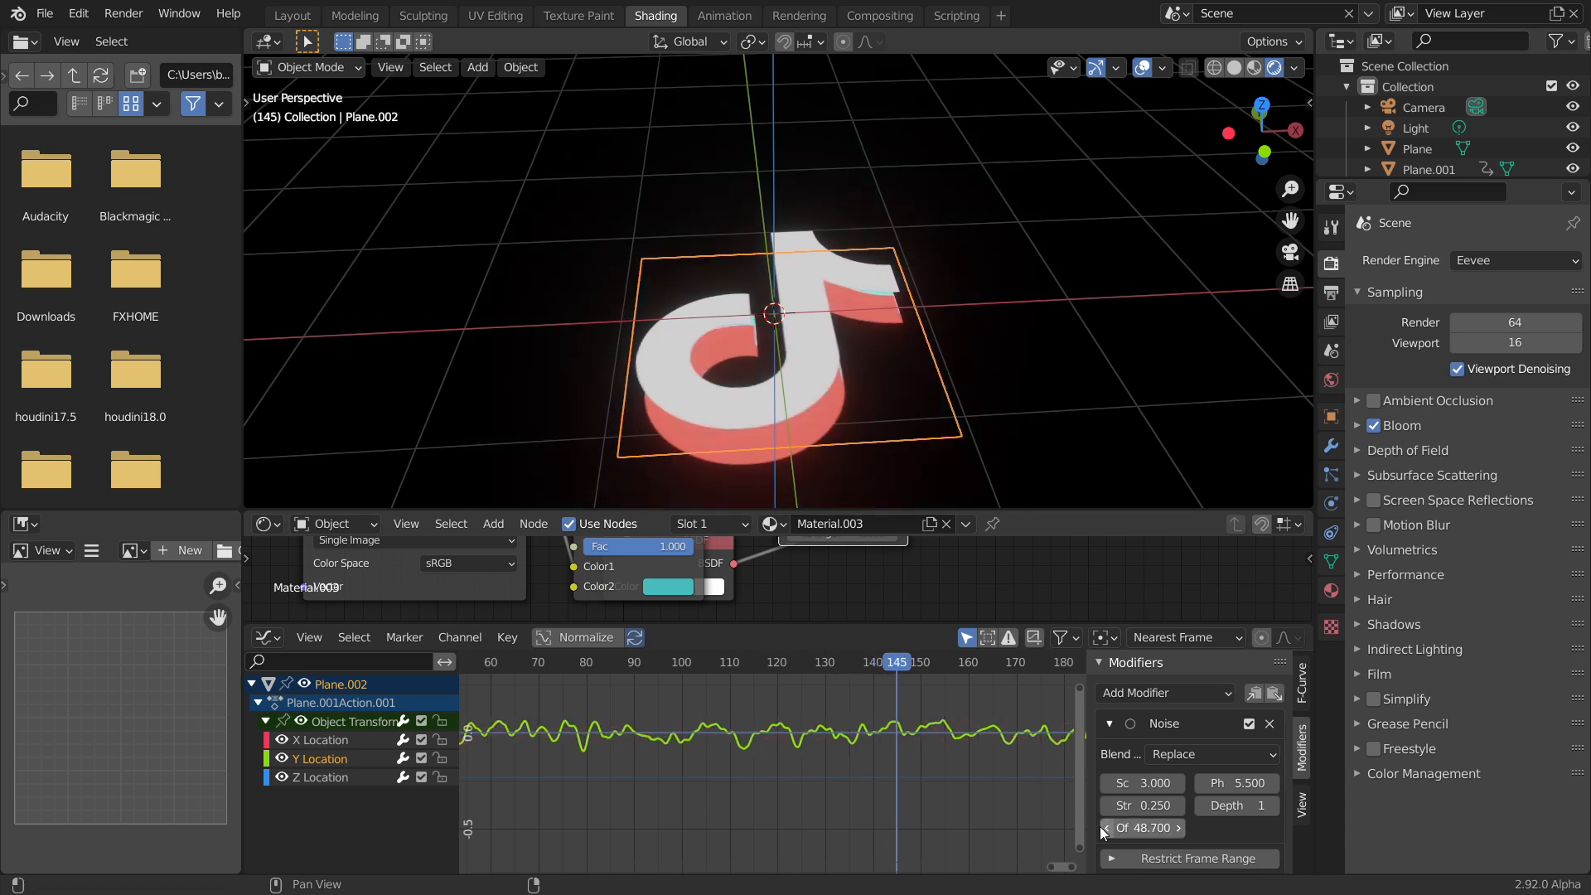
- Set the cyan plane's X Location noise Offset to 15.3 and preview the animation in top view
{"action": "left_click", "coordinate": [311, 782]}
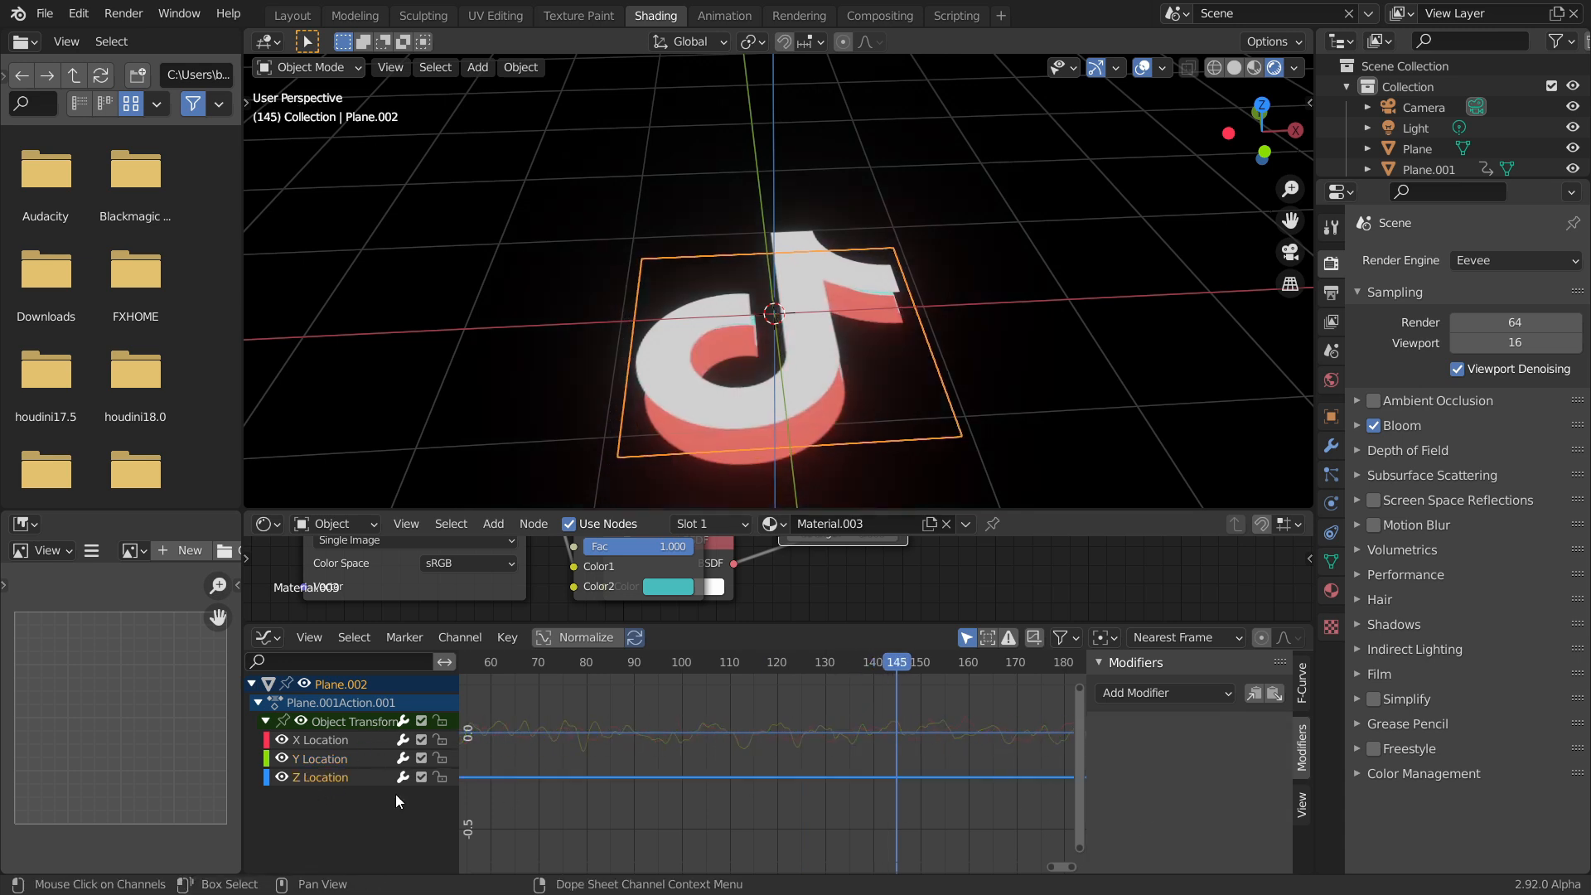
{"action": "left_click", "coordinate": [320, 746]}
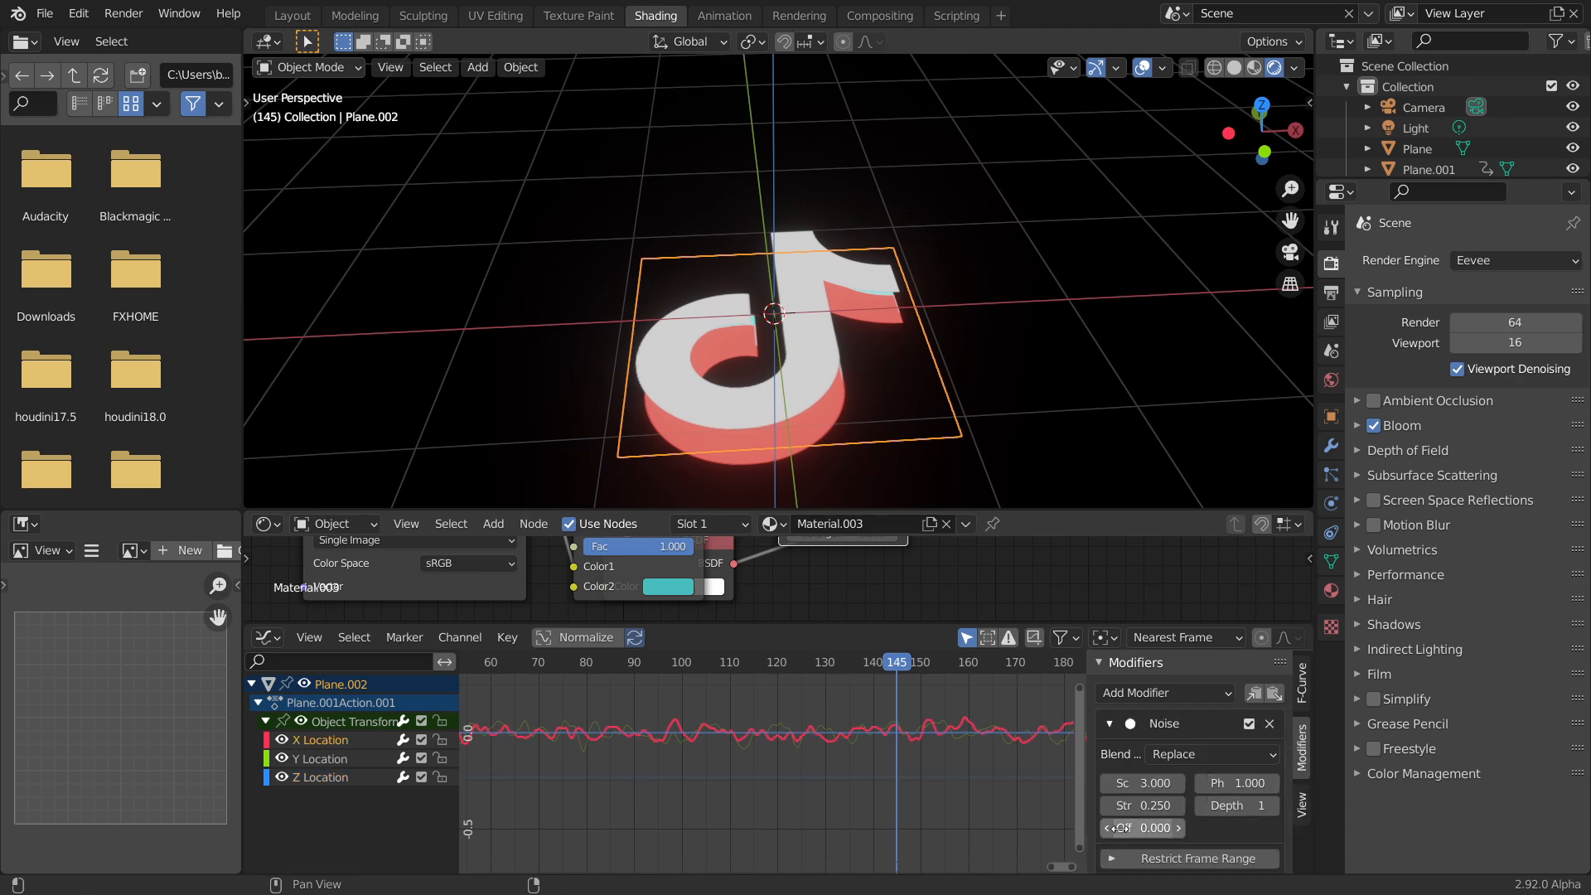
{"action": "left_click_drag", "start_coordinate": [1144, 828], "coordinate": [1150, 828]}
{"action": "left_click", "coordinate": [1262, 105]}
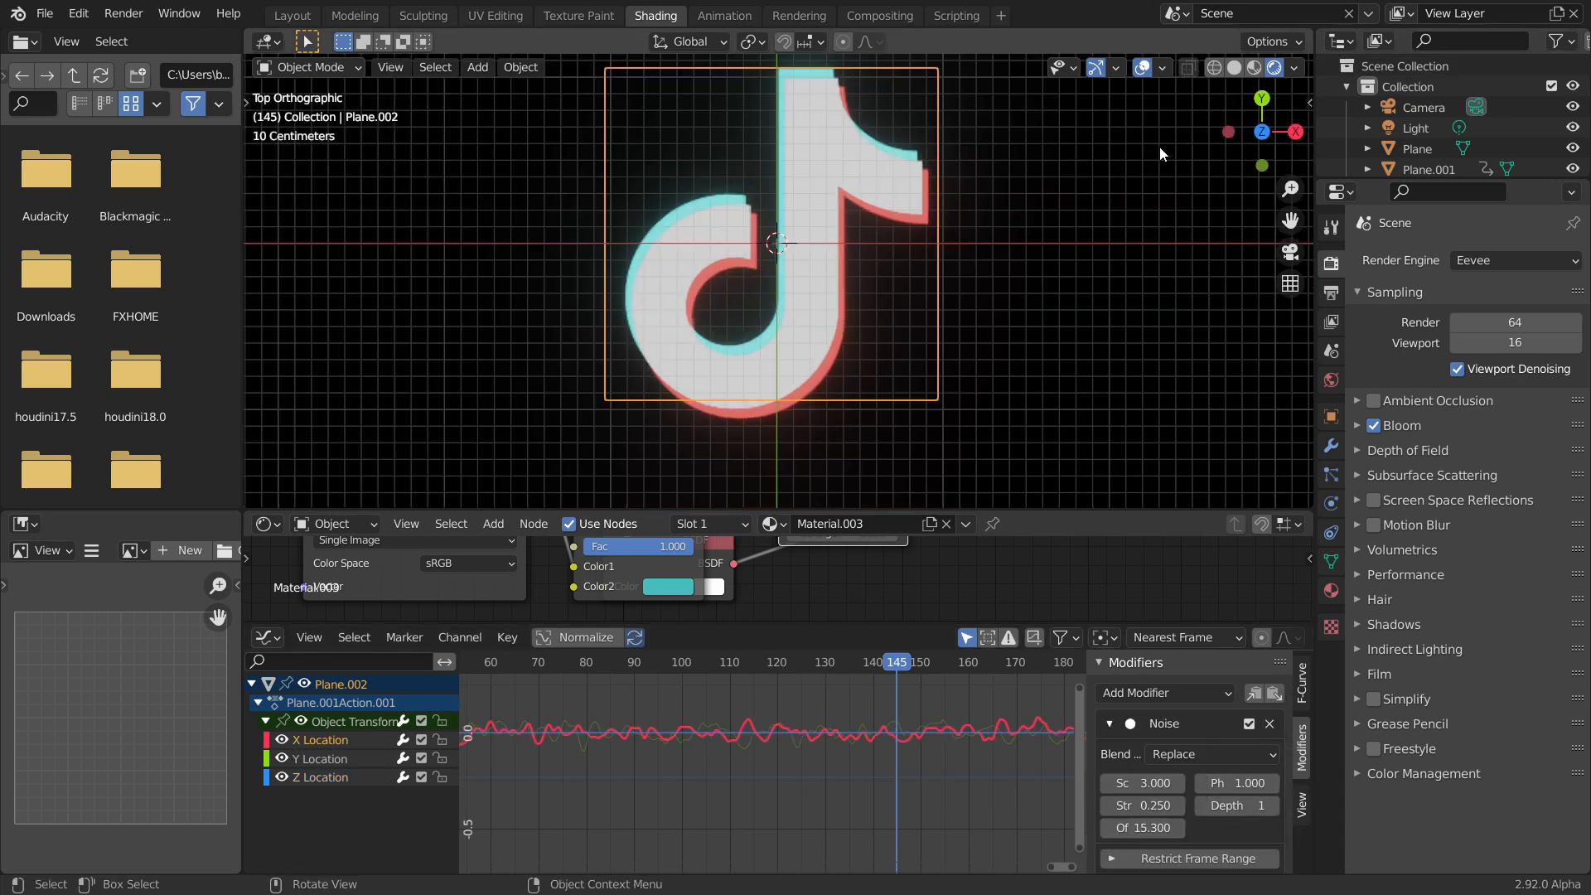
{"action": "key", "text": "space"}
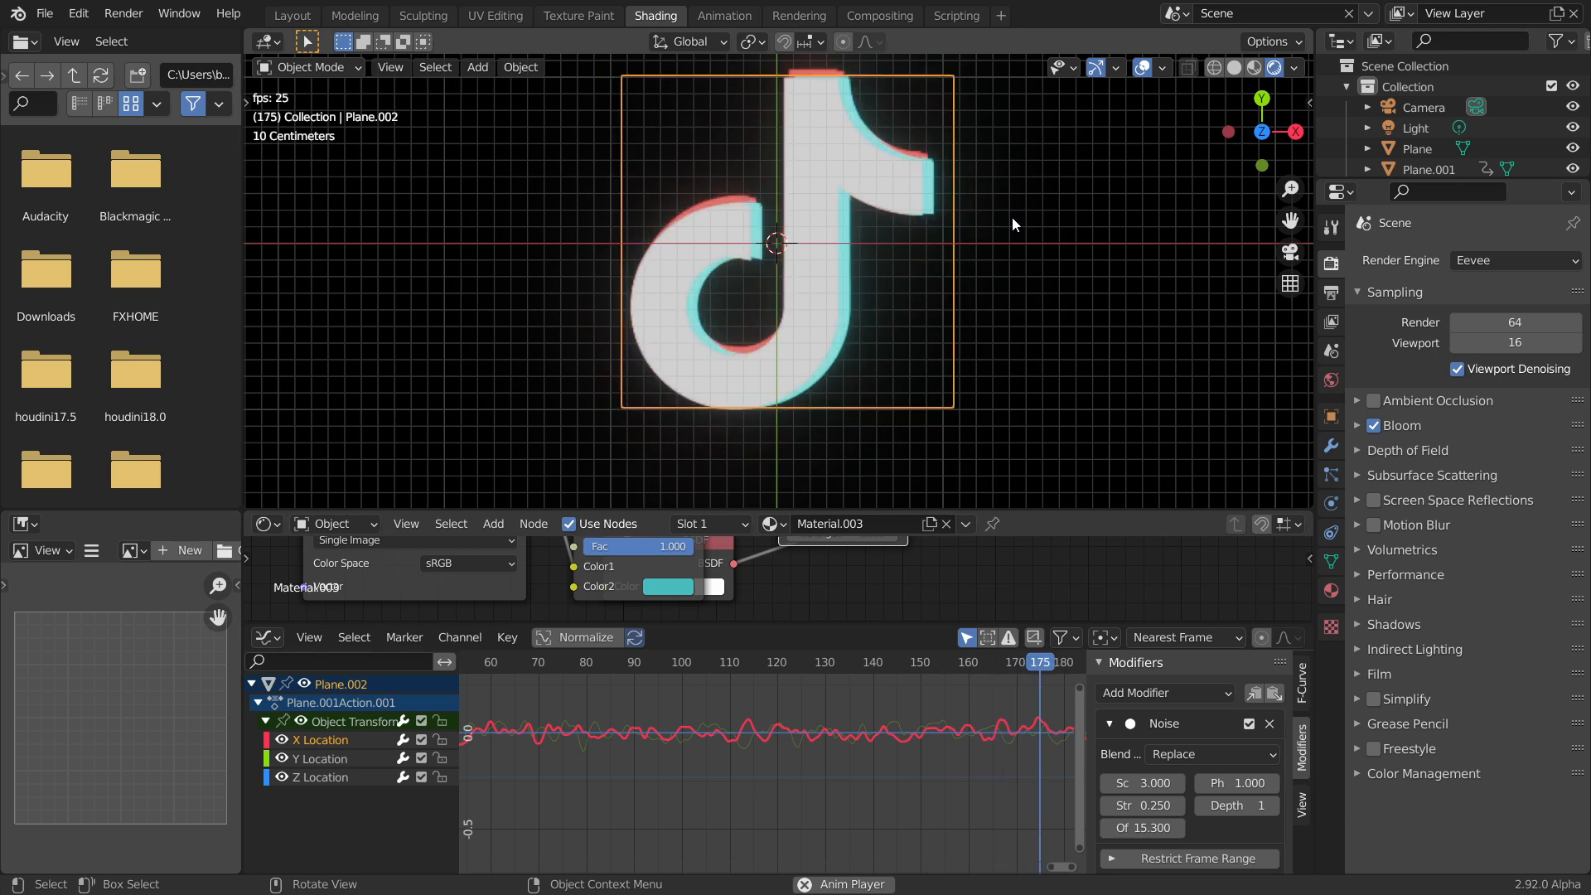
{"action": "key", "text": "space"}
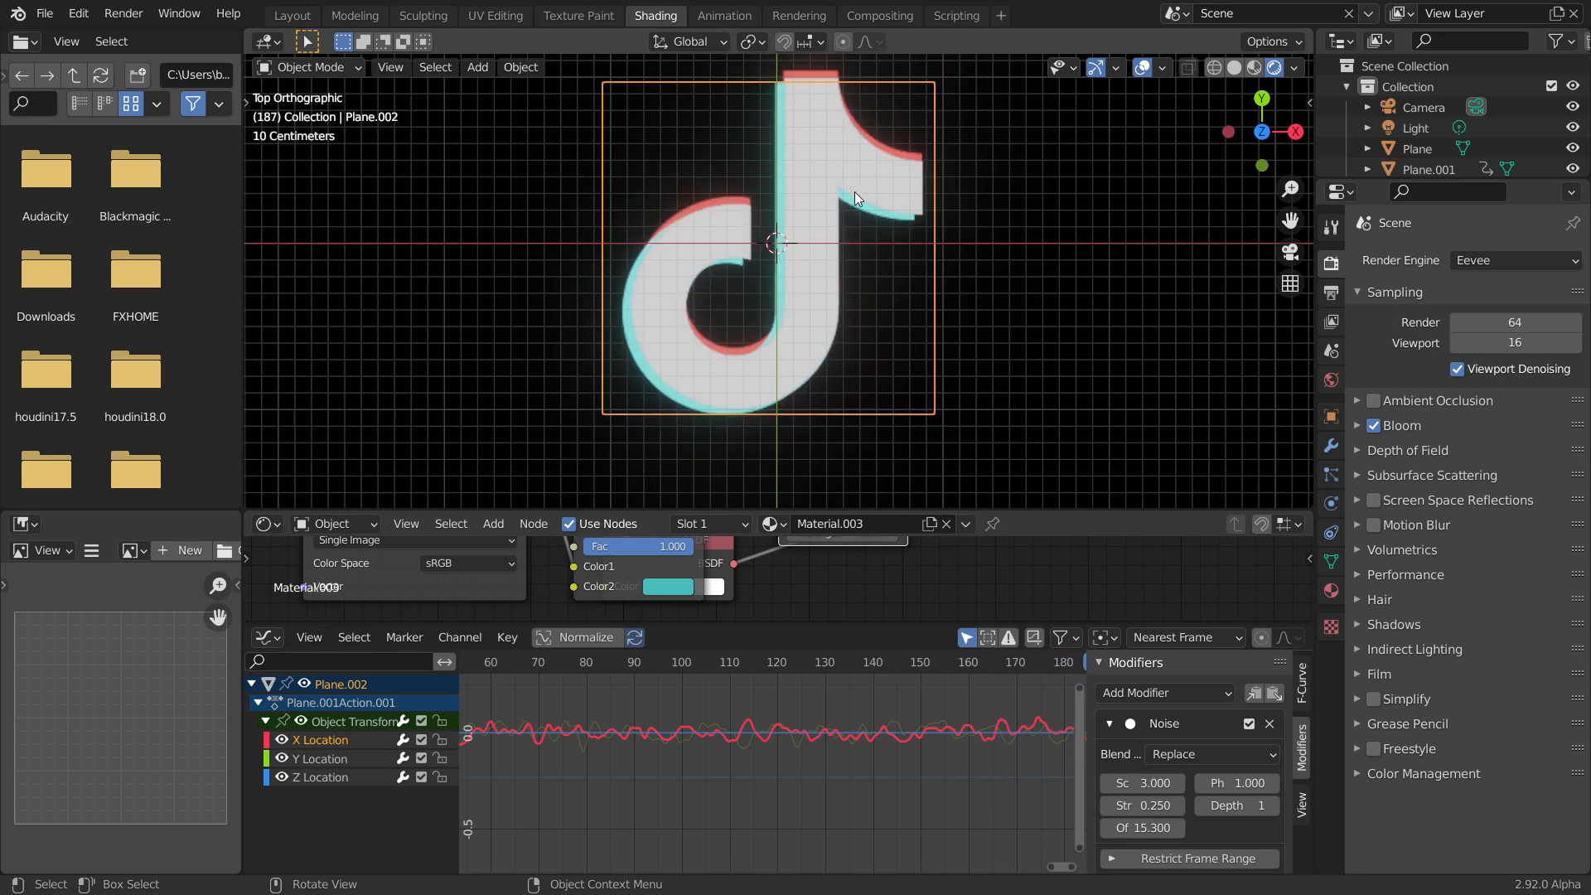
- Try to offset the cyan and red planes by moving them without keyframes, and play the animation
{"action": "key", "text": "g"}
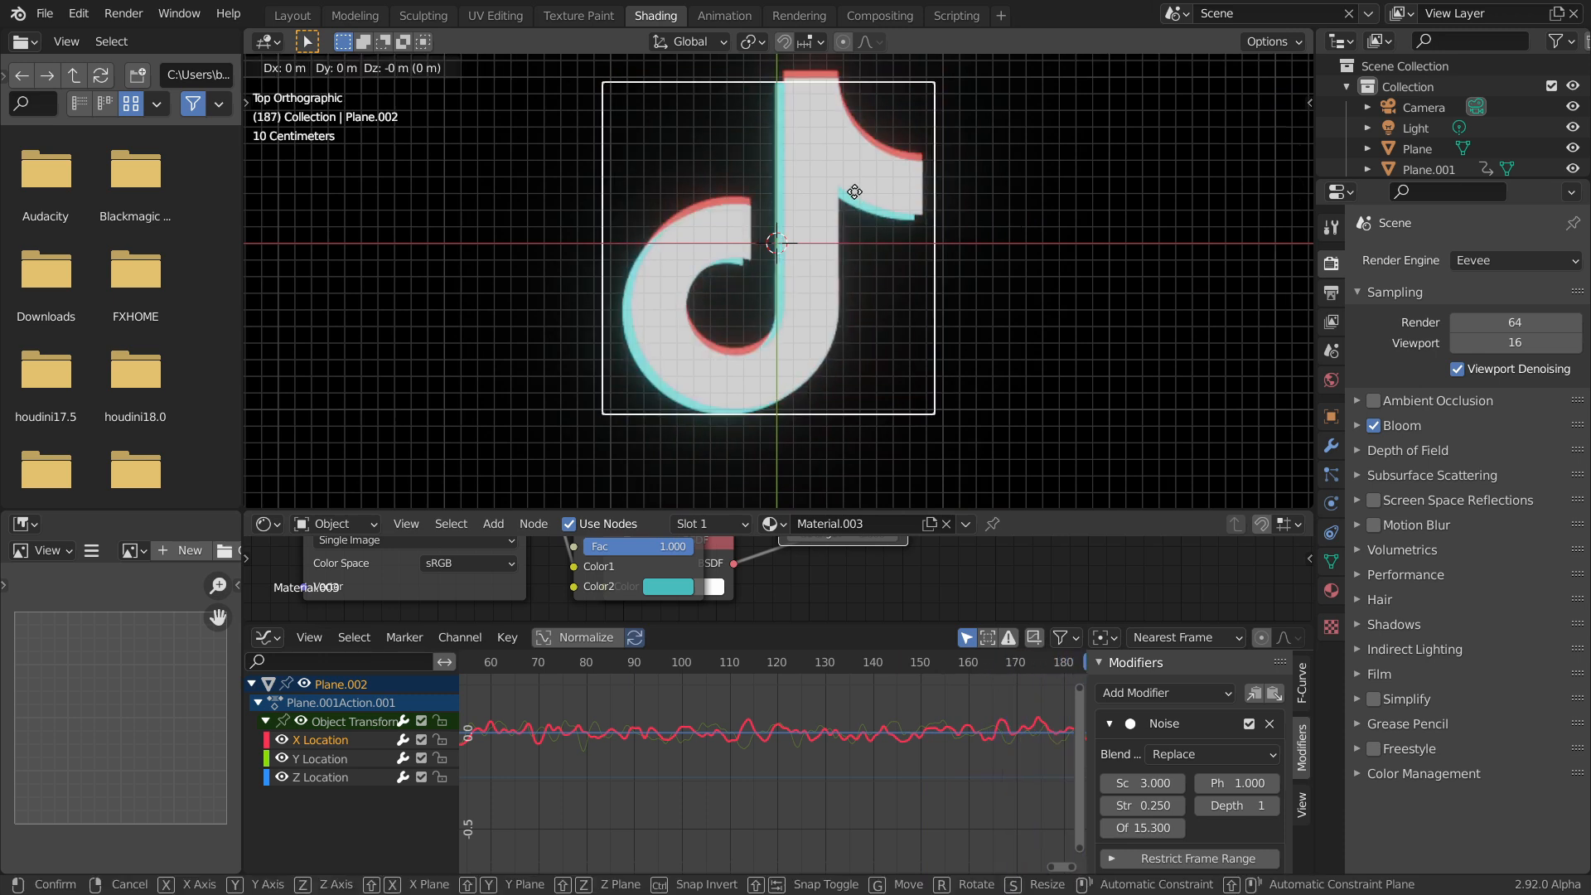
{"action": "left_click", "coordinate": [863, 200]}
{"action": "left_click", "coordinate": [823, 72]}
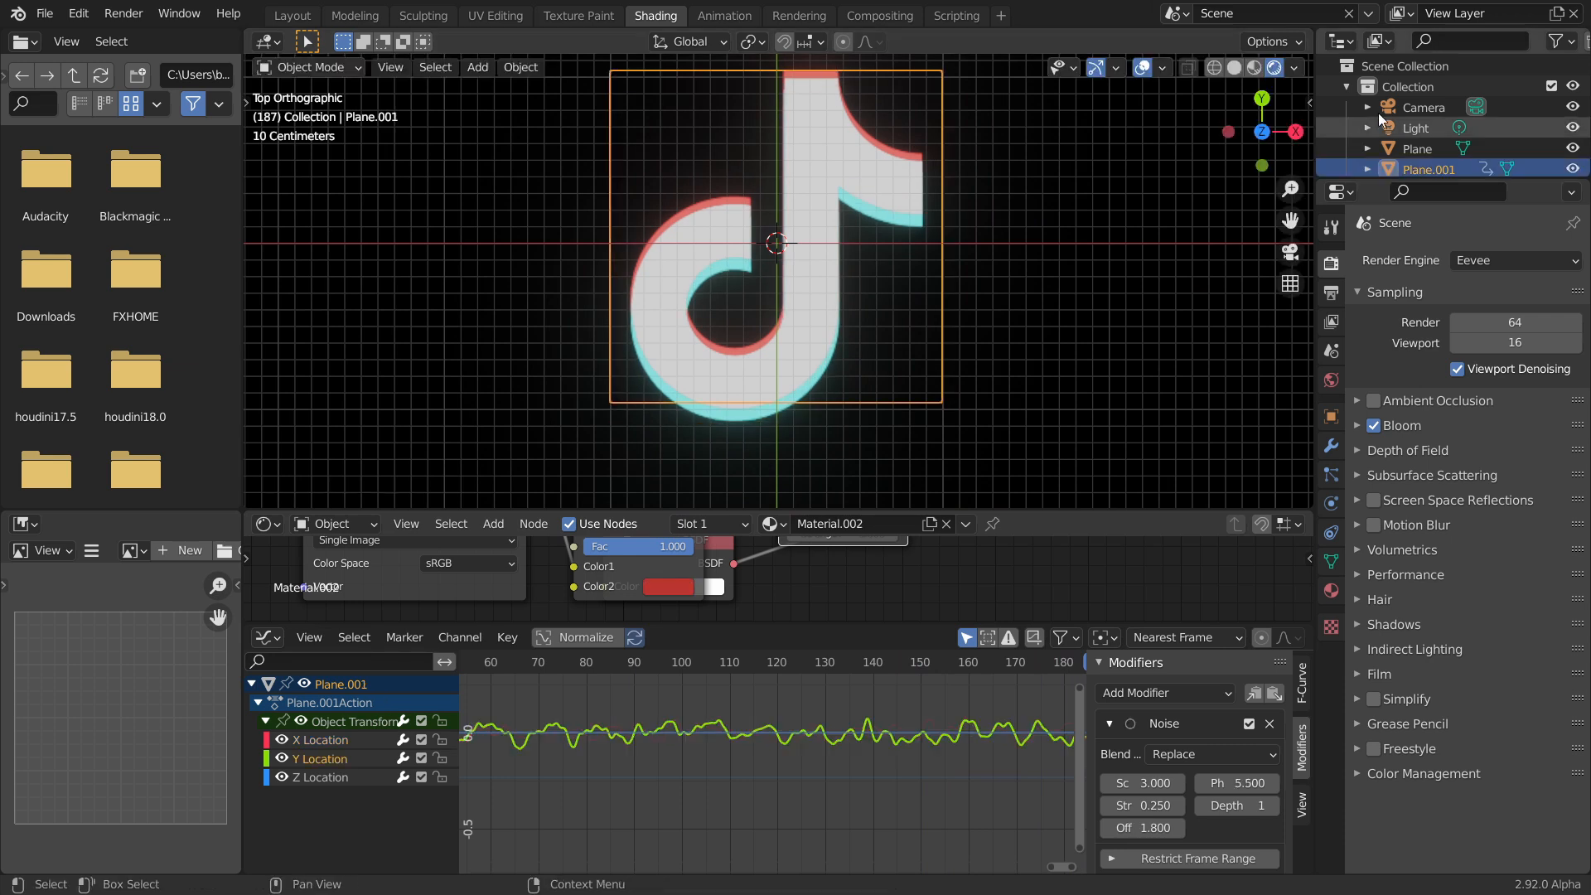
{"action": "key", "text": "g"}
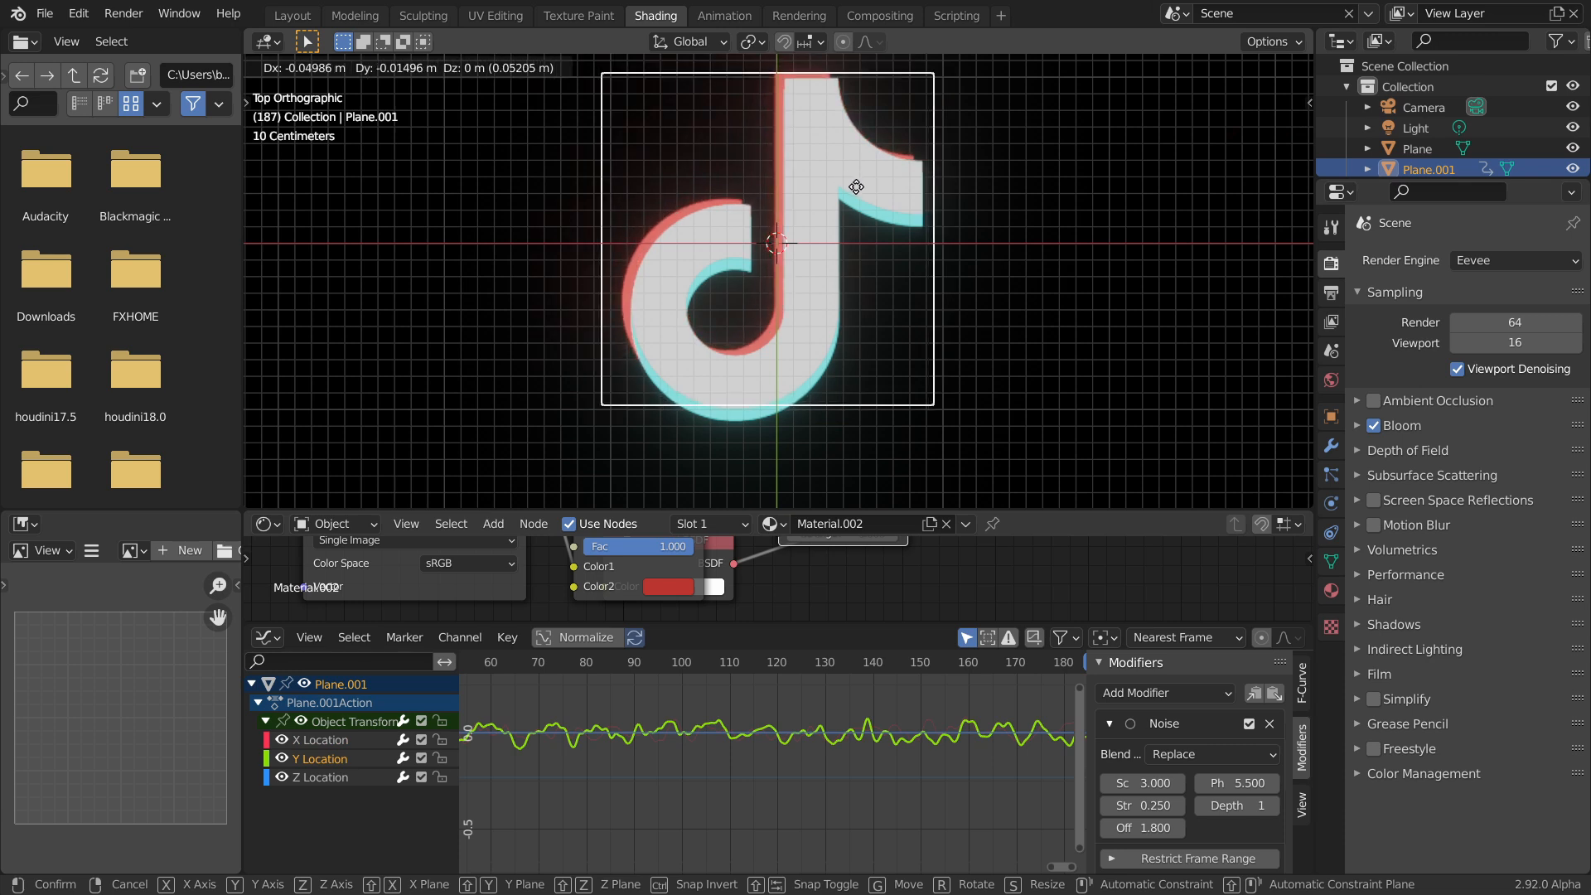
{"action": "left_click", "coordinate": [856, 186]}
{"action": "key", "text": "space"}
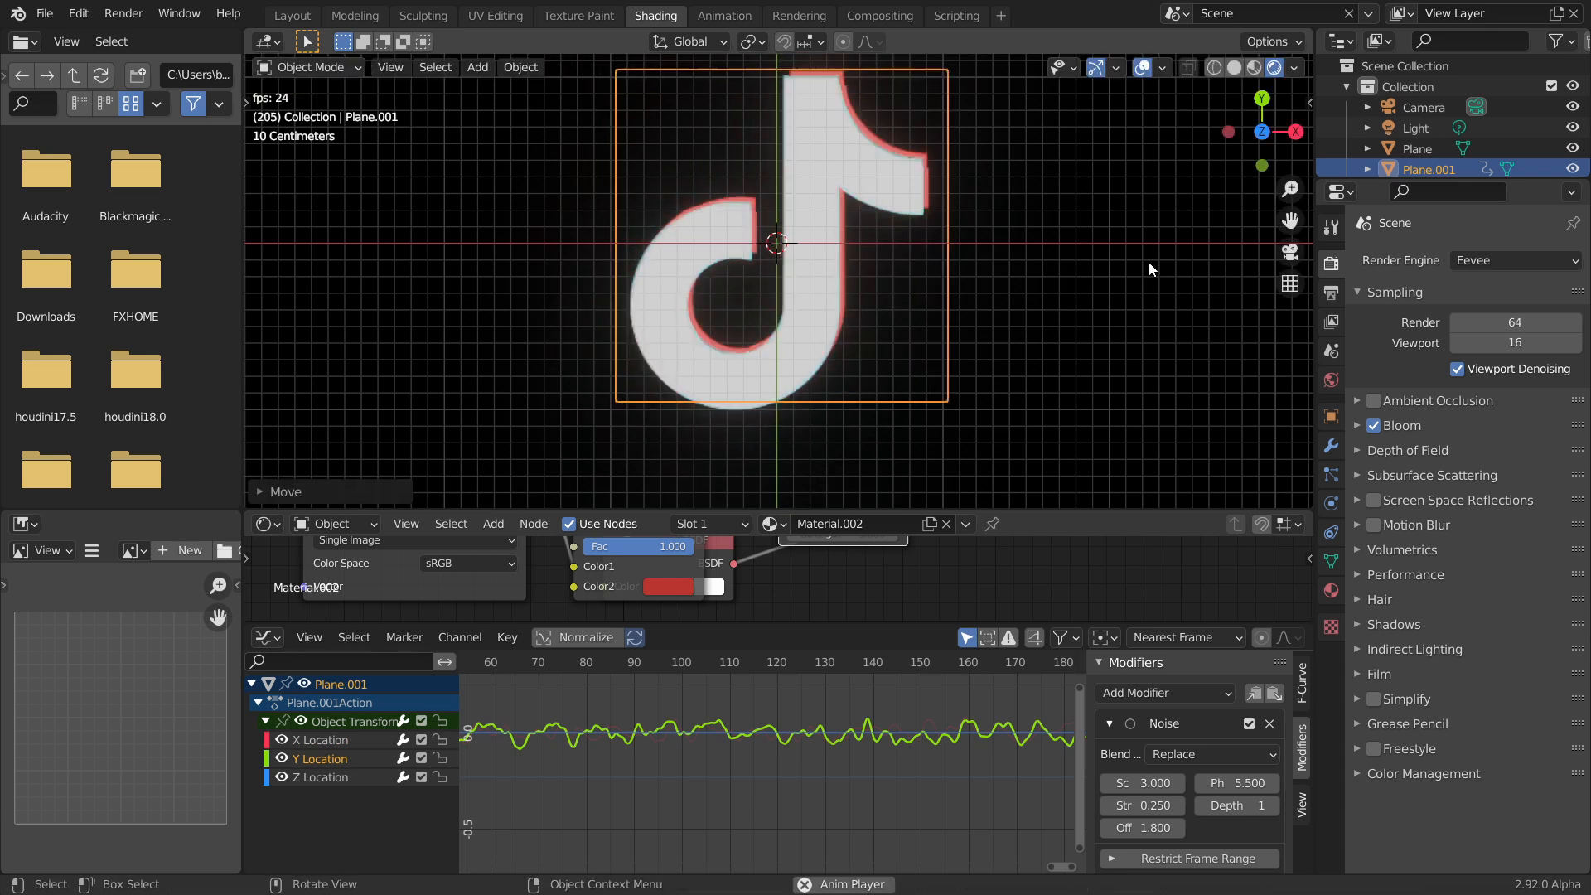
{"action": "key", "text": "Escape"}
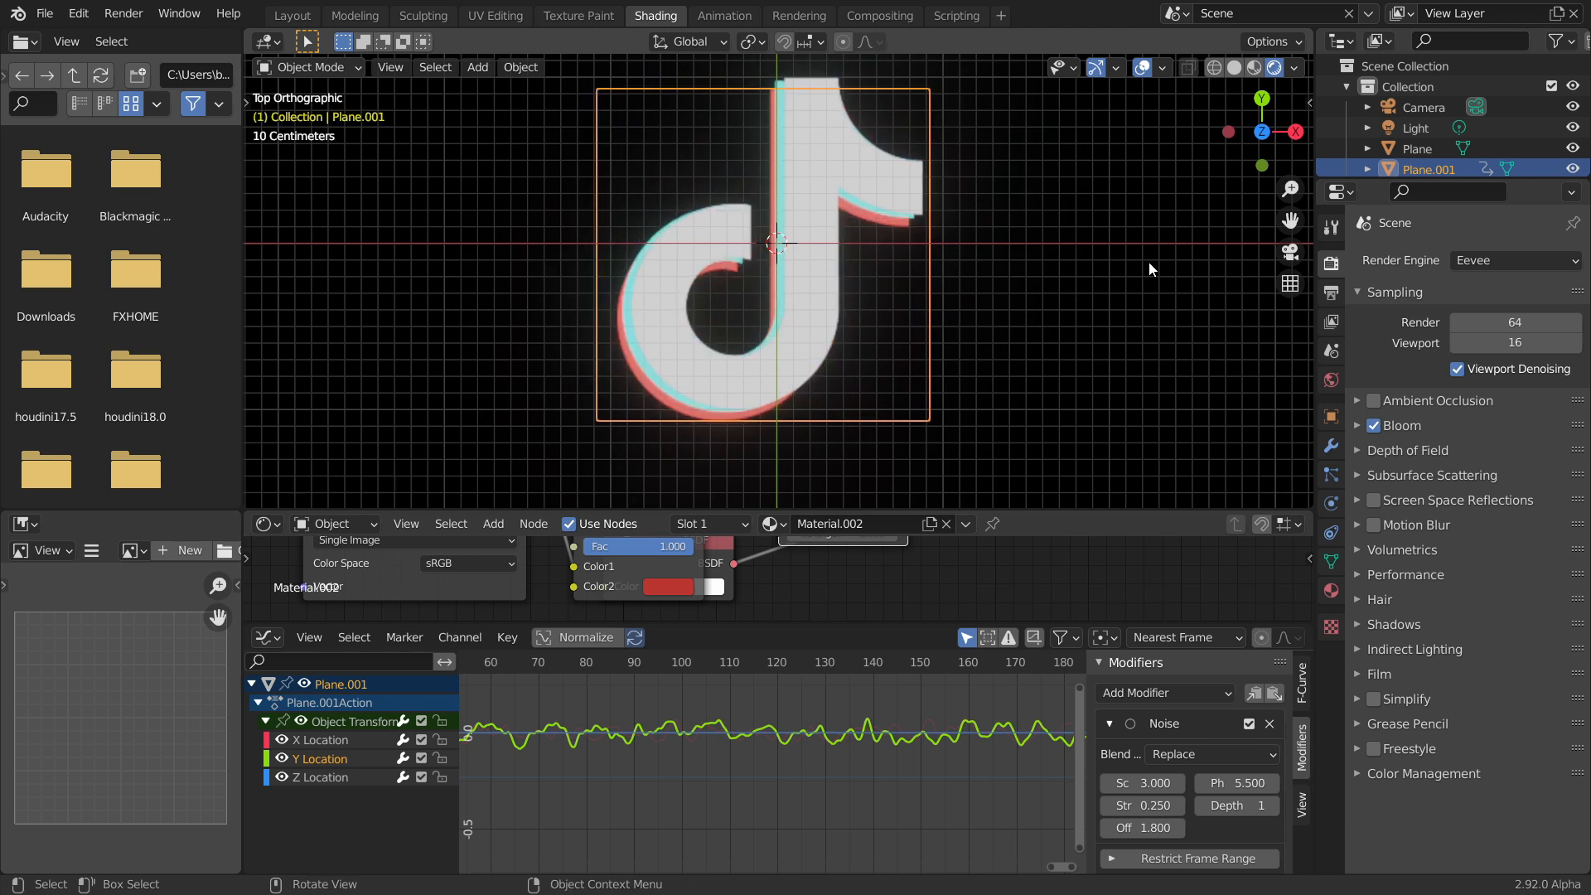
- Move the red plane up and to the left of the white logo at frame 1, insert a Location keyframe, and preview it
{"action": "key", "text": "g"}
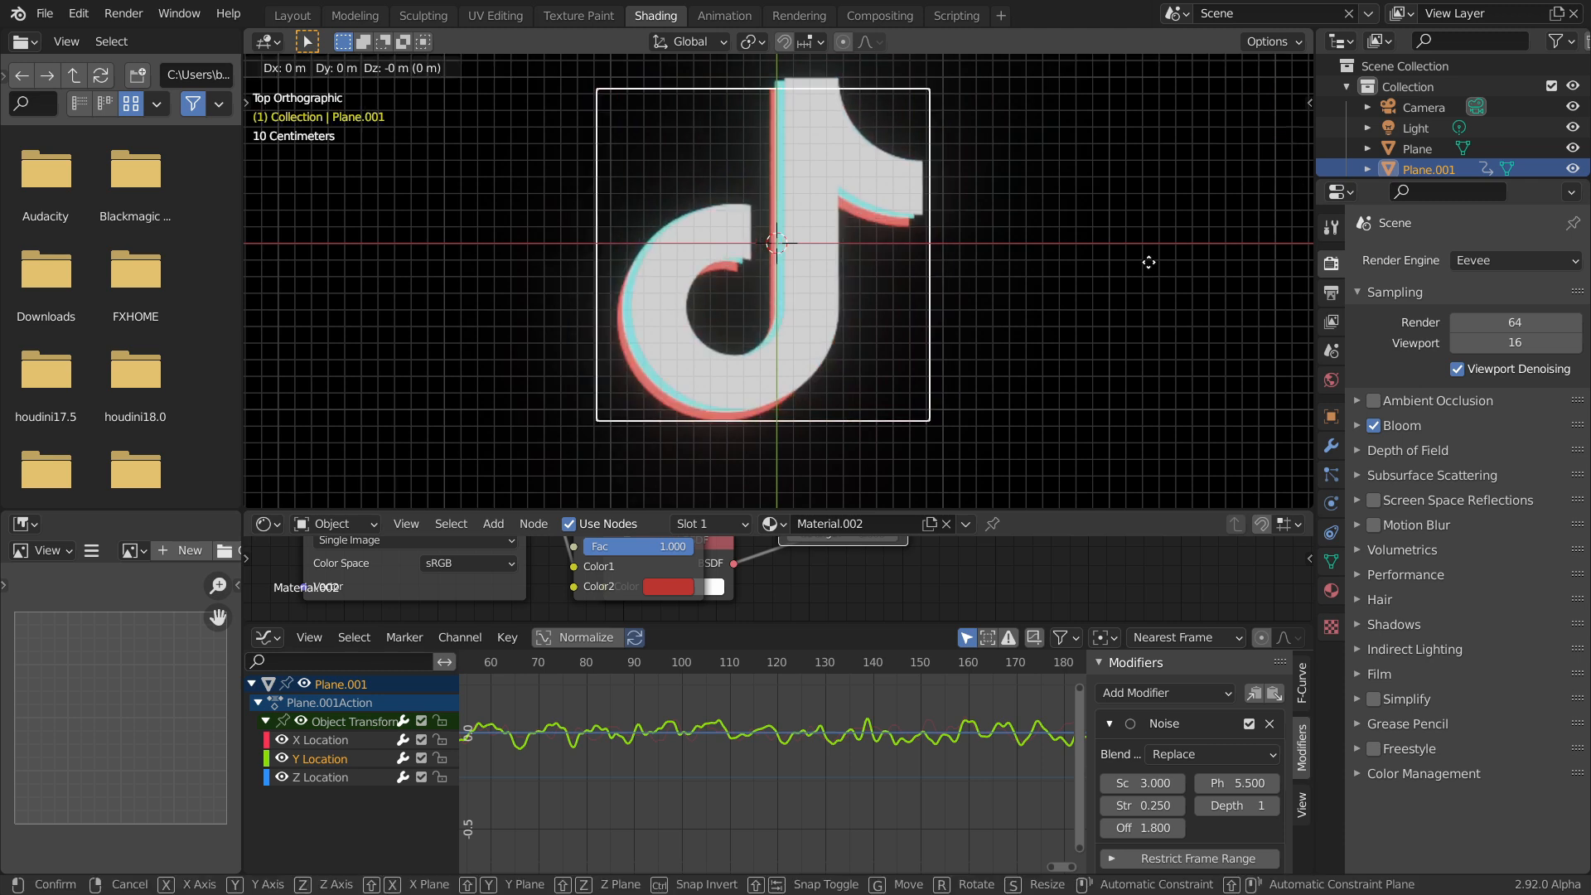
{"action": "left_click", "coordinate": [1139, 242]}
{"action": "key", "text": "i"}
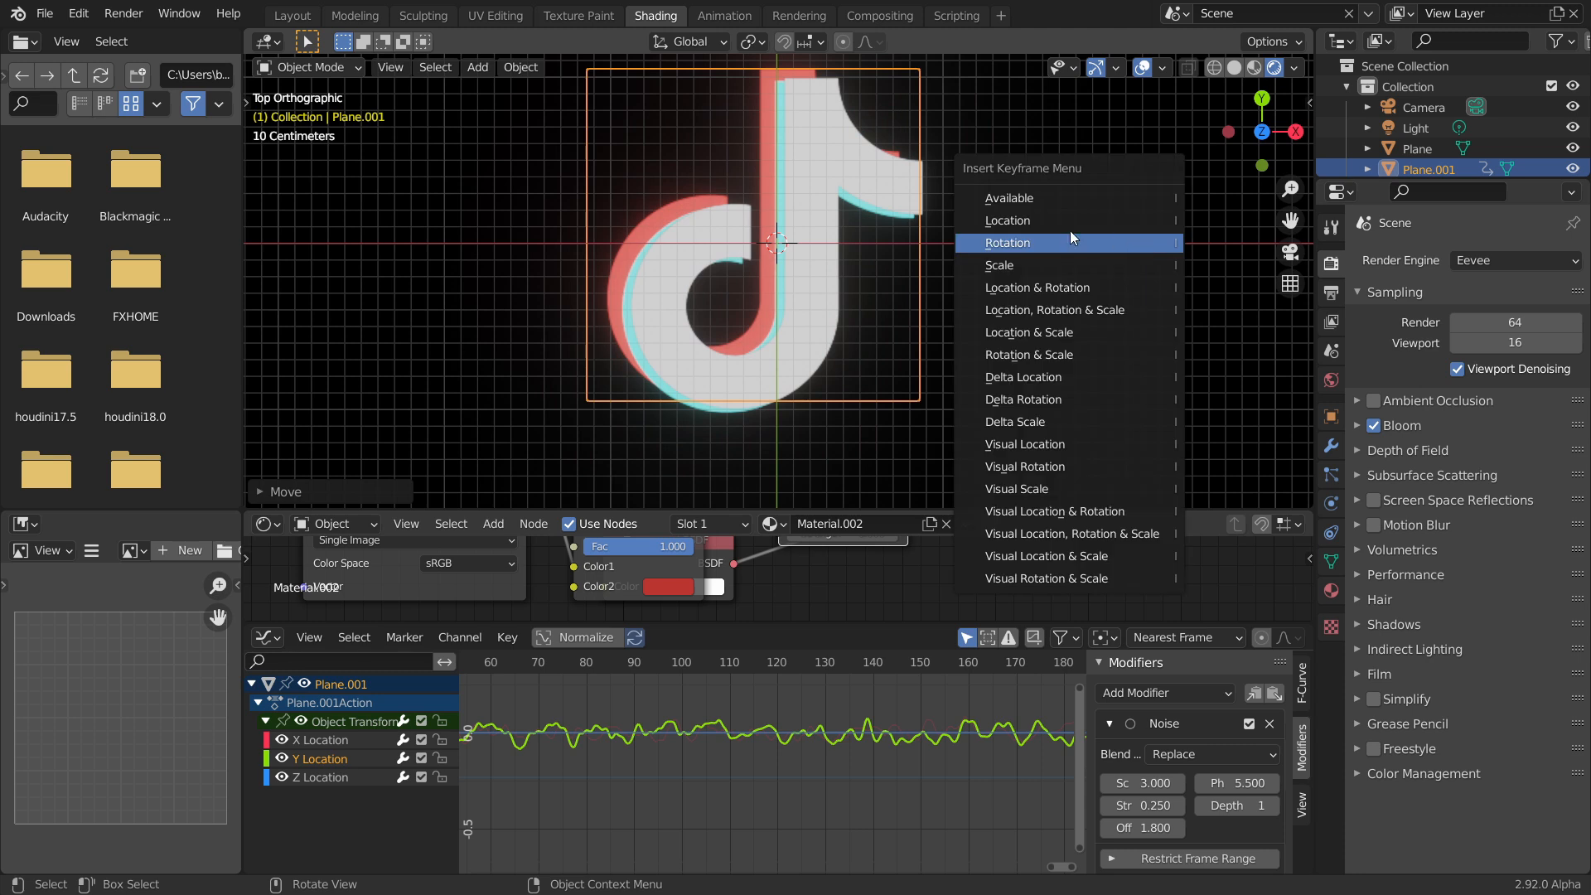
{"action": "left_click", "coordinate": [1036, 221]}
{"action": "key", "text": "space"}
{"action": "key", "text": "space"}
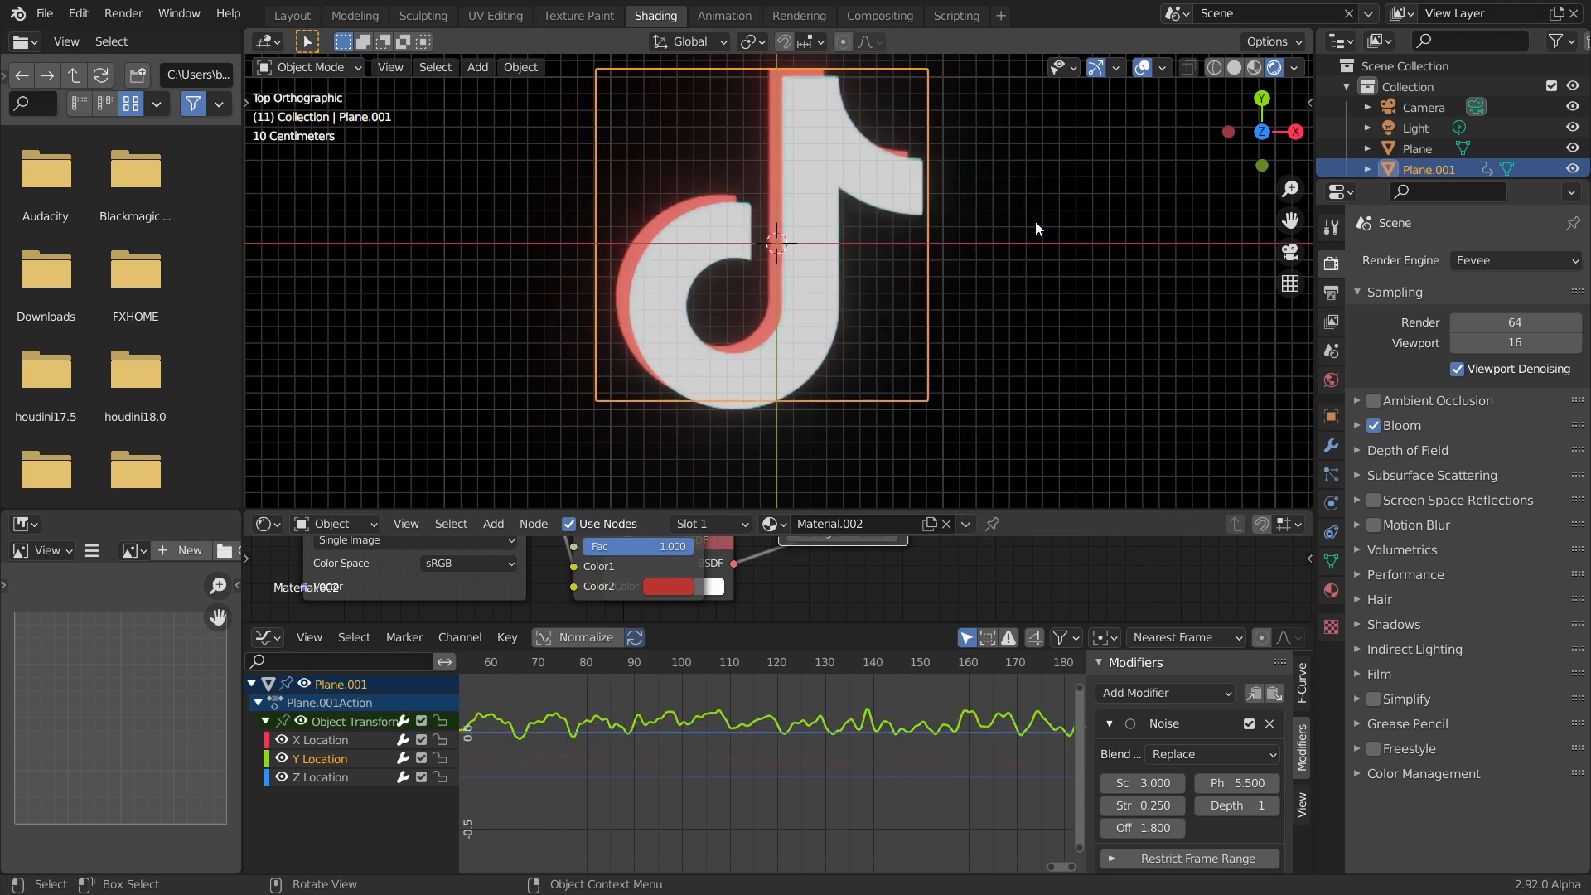
- Move the cyan plane down and to the right of the white logo at frame 1, insert a Location keyframe, and preview it
{"action": "key", "text": "shift+d"}
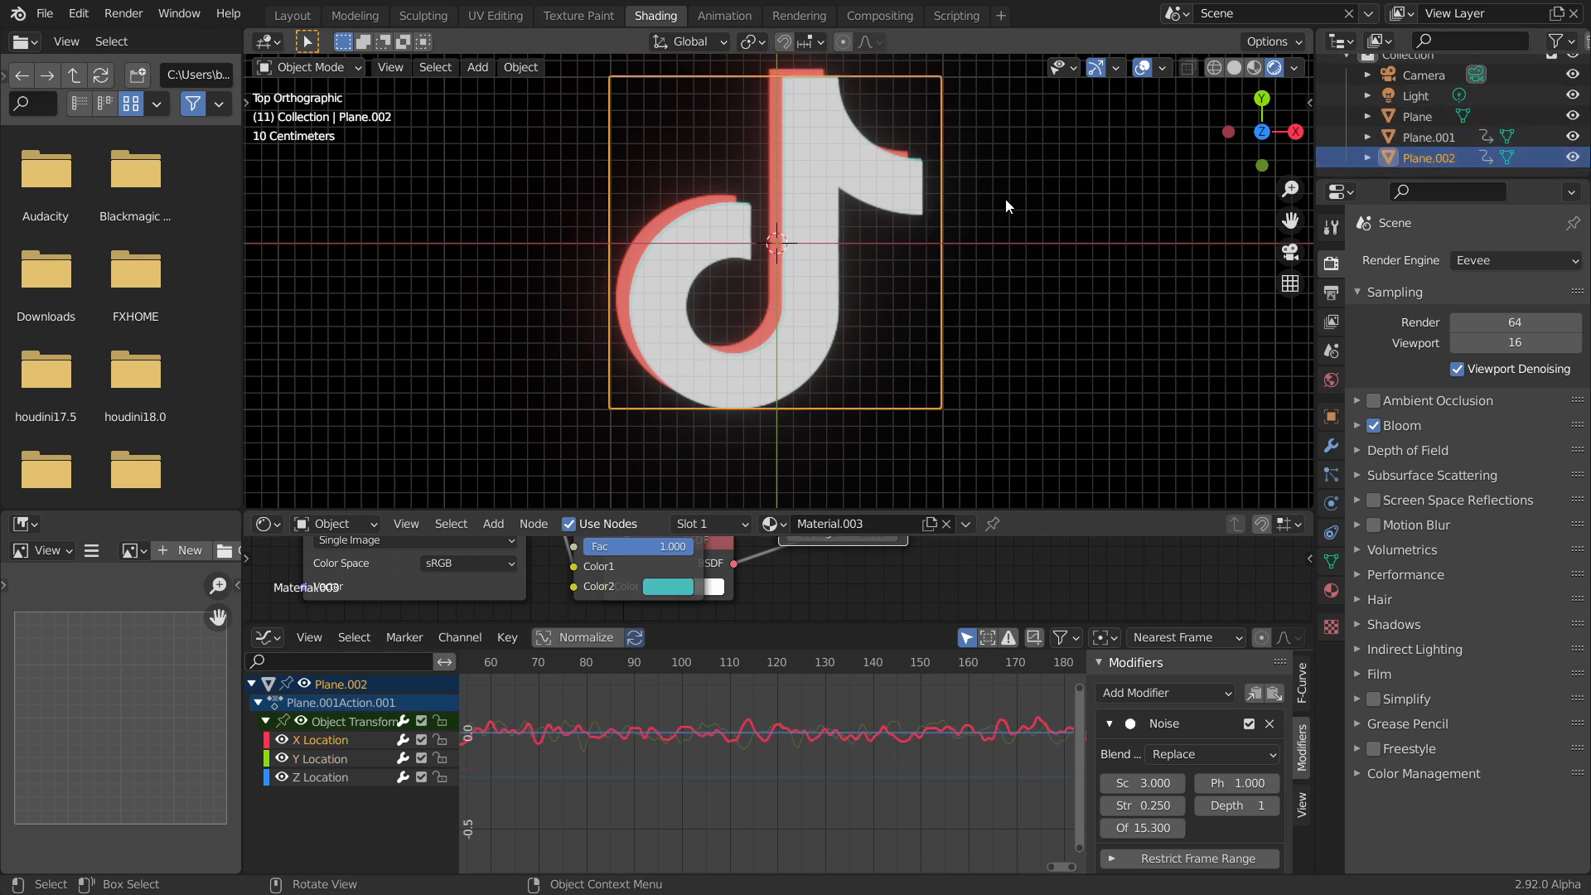
{"action": "key", "text": "g"}
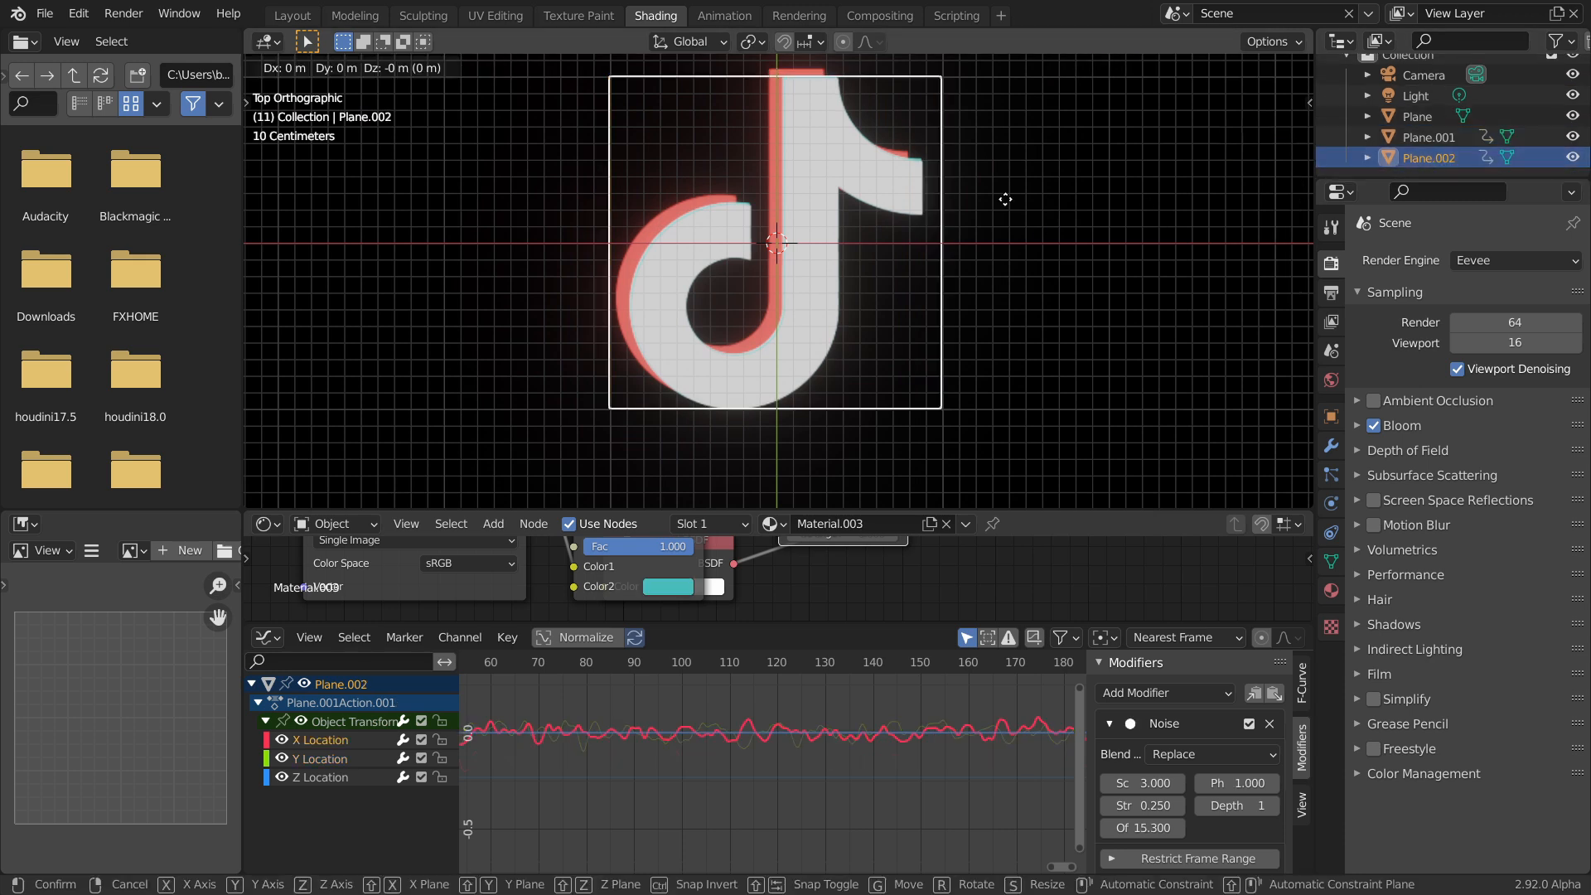
{"action": "left_click", "coordinate": [1005, 199]}
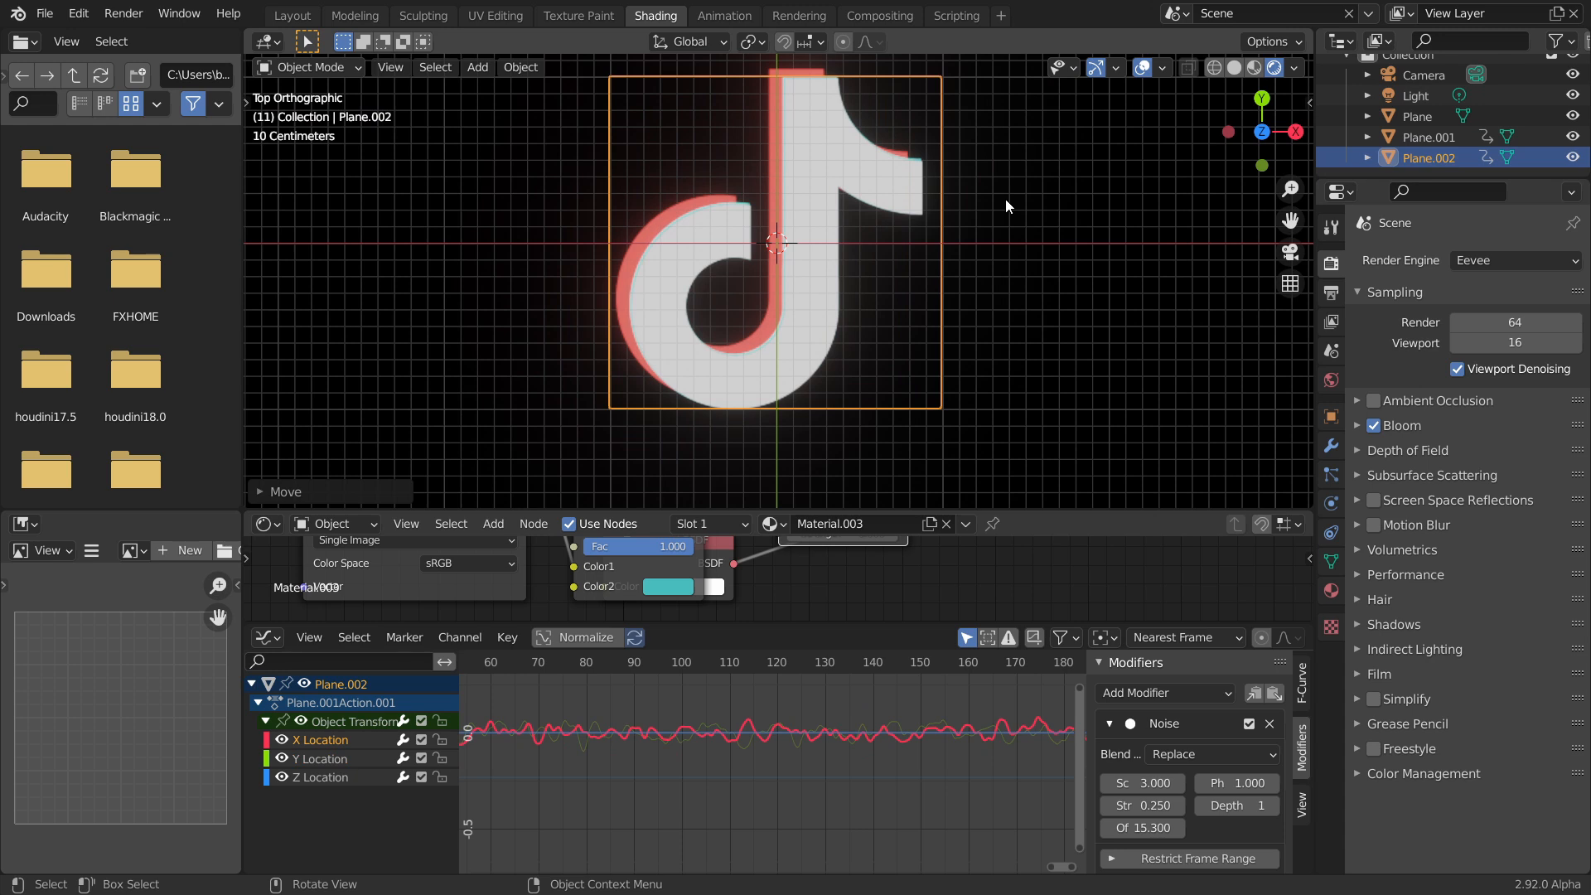
{"action": "key", "text": "shift+Left"}
{"action": "key", "text": "g"}
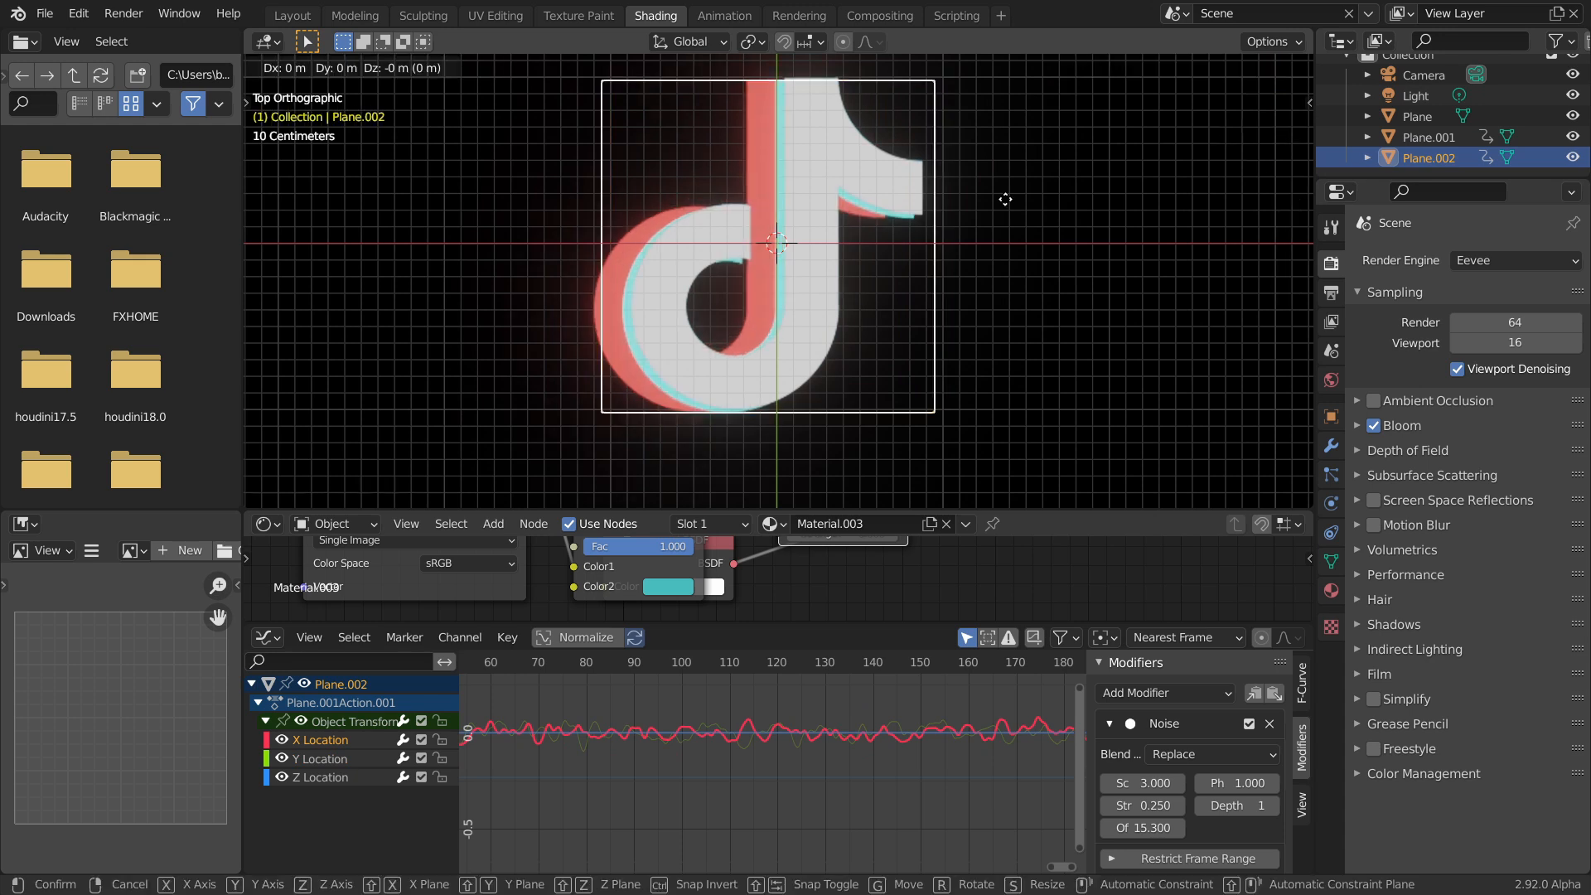
{"action": "left_click", "coordinate": [1021, 215]}
{"action": "key", "text": "i"}
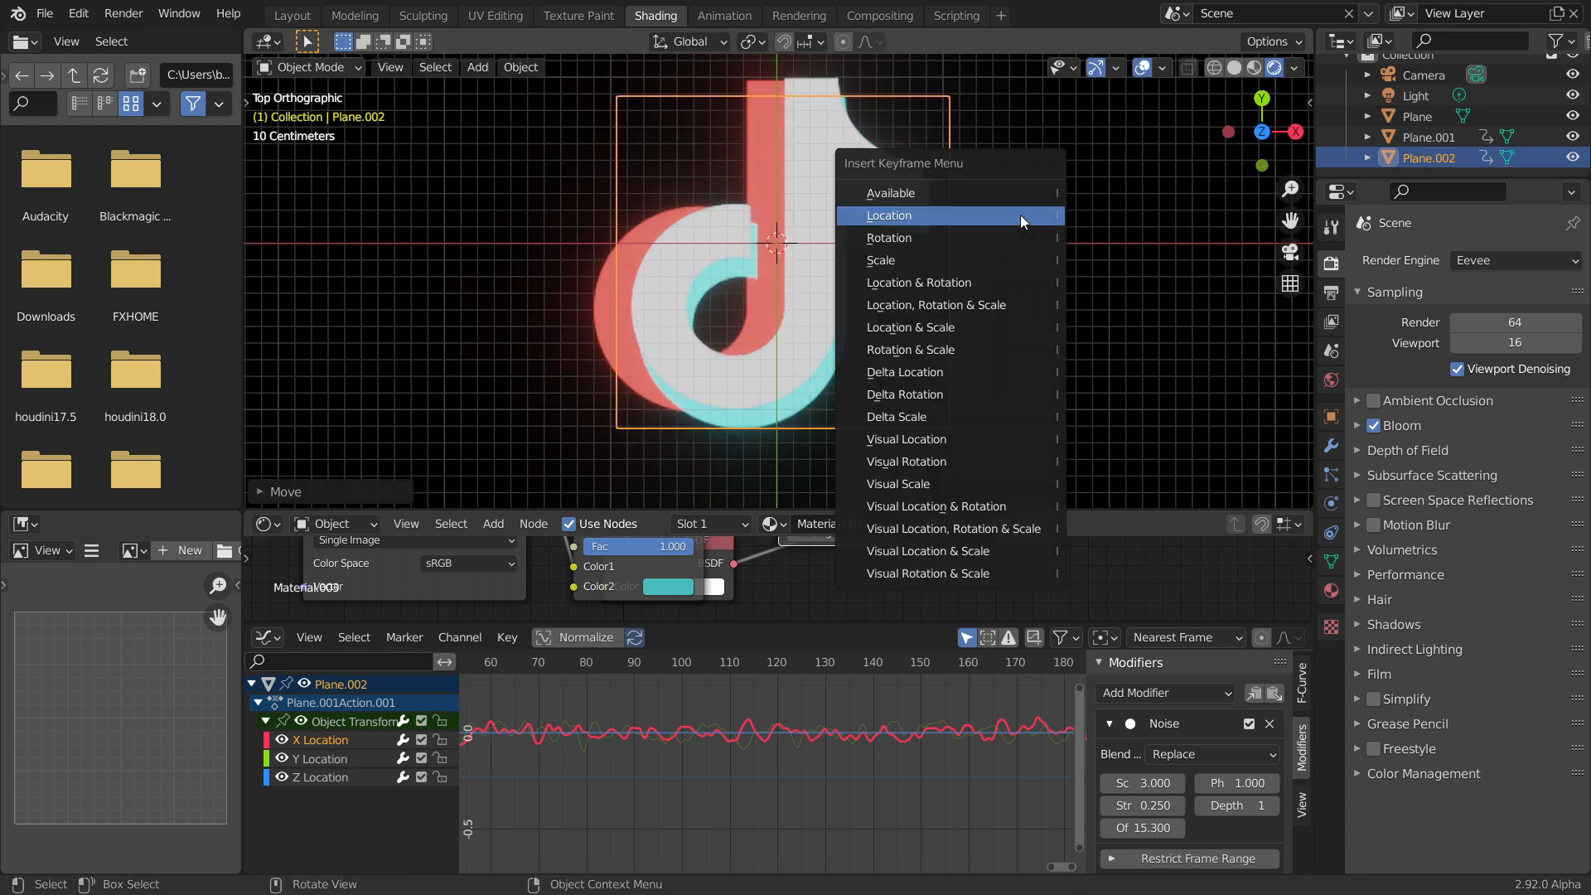
{"action": "left_click", "coordinate": [1021, 215]}
{"action": "key", "text": "space"}
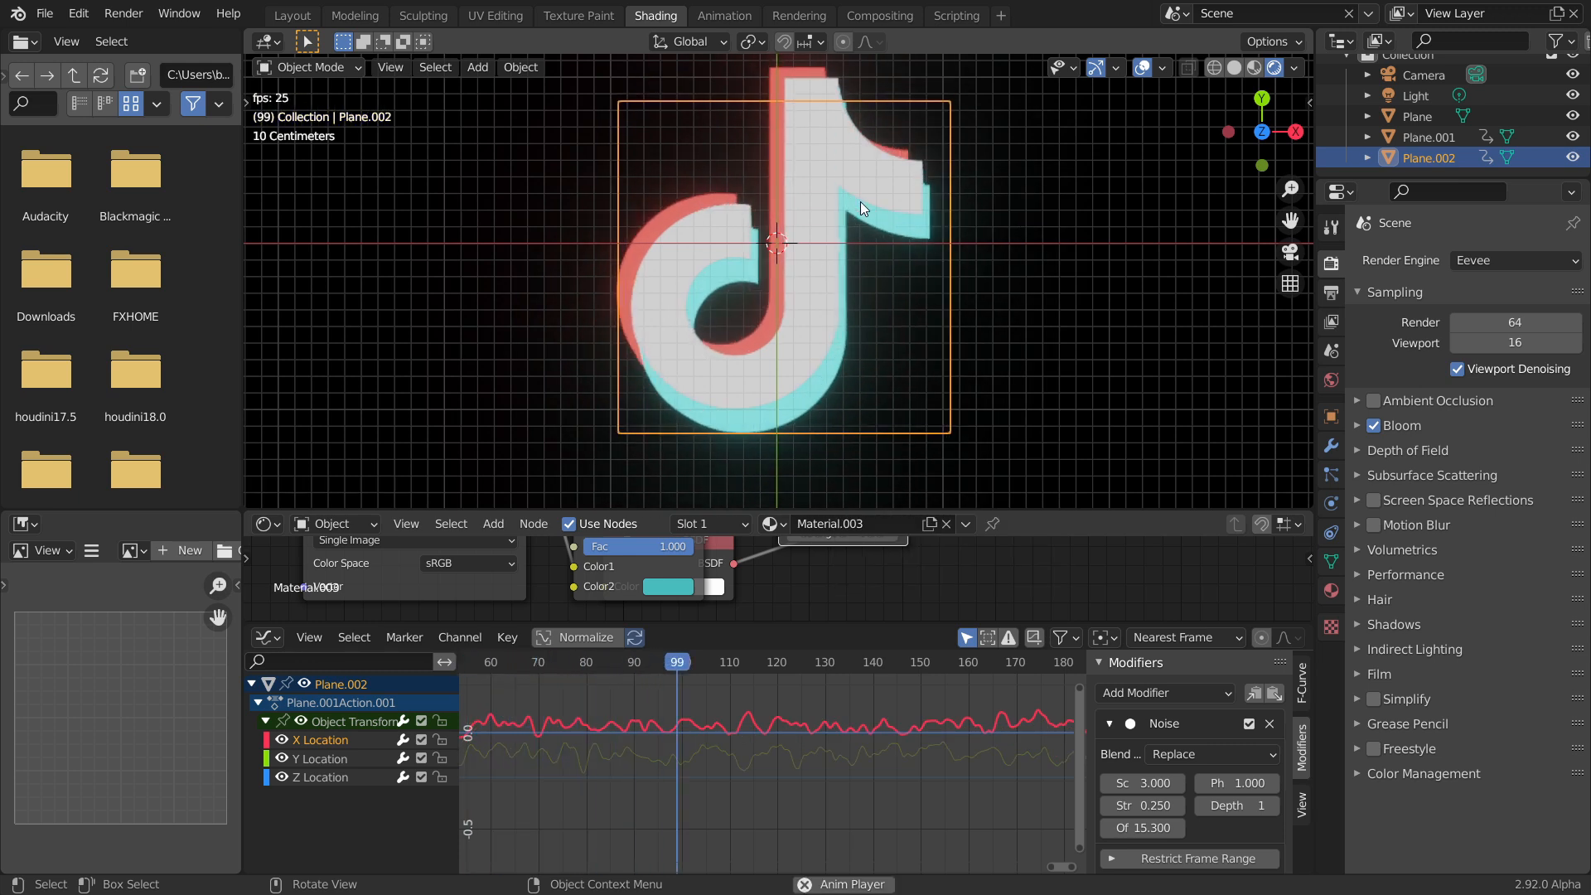
{"action": "key", "text": "Escape"}
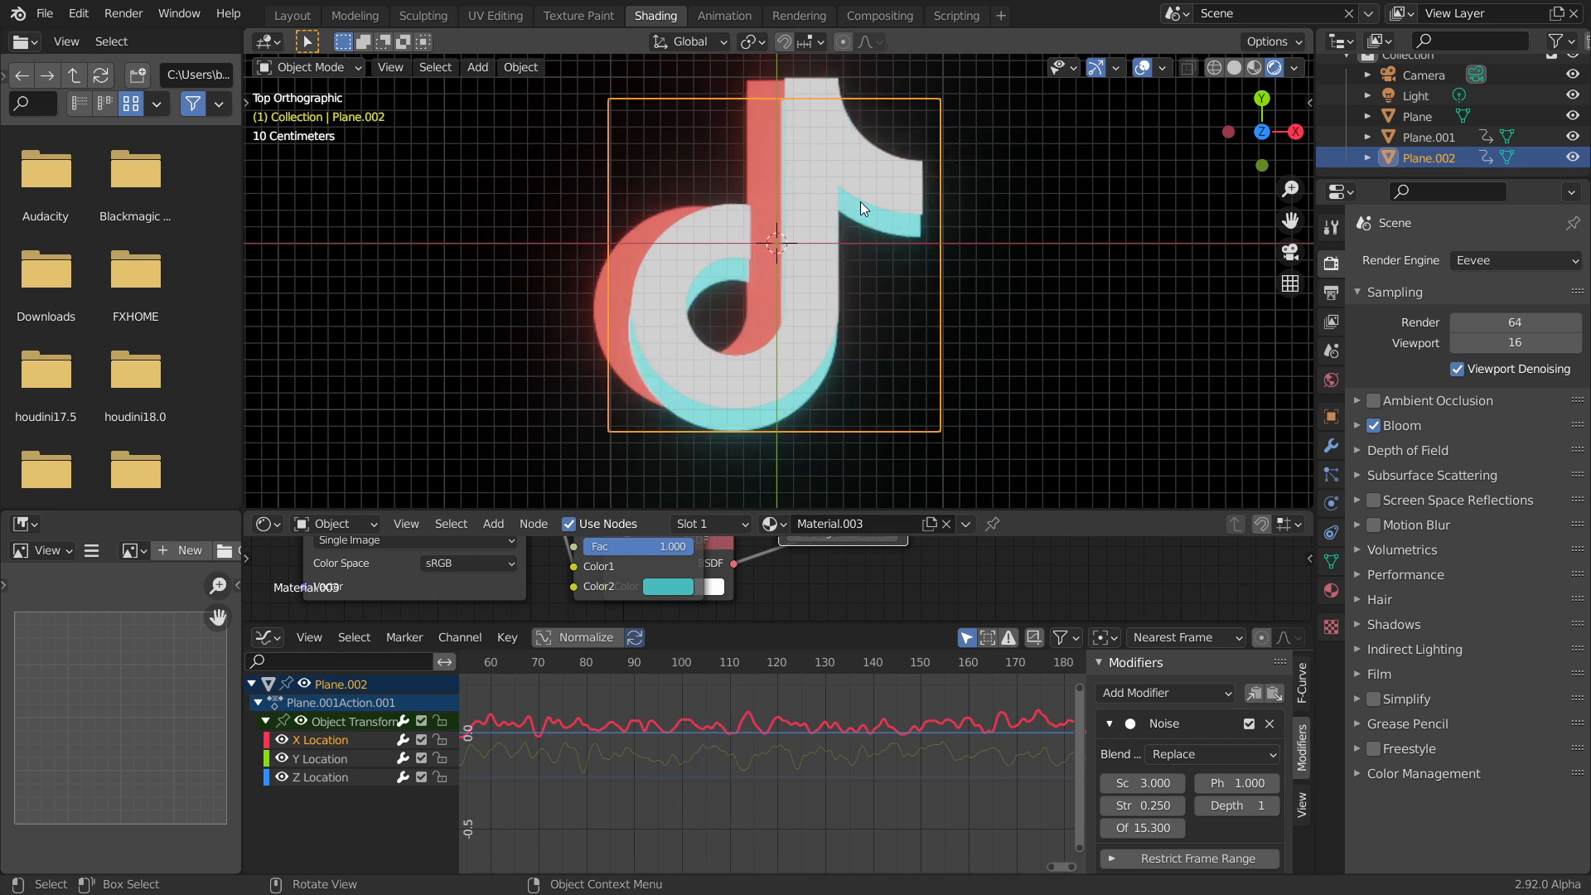
- Move the red plane about 0.16 m to the right at frame 1, insert a new Location keyframe, and play the animation
{"action": "left_click", "coordinate": [1429, 135]}
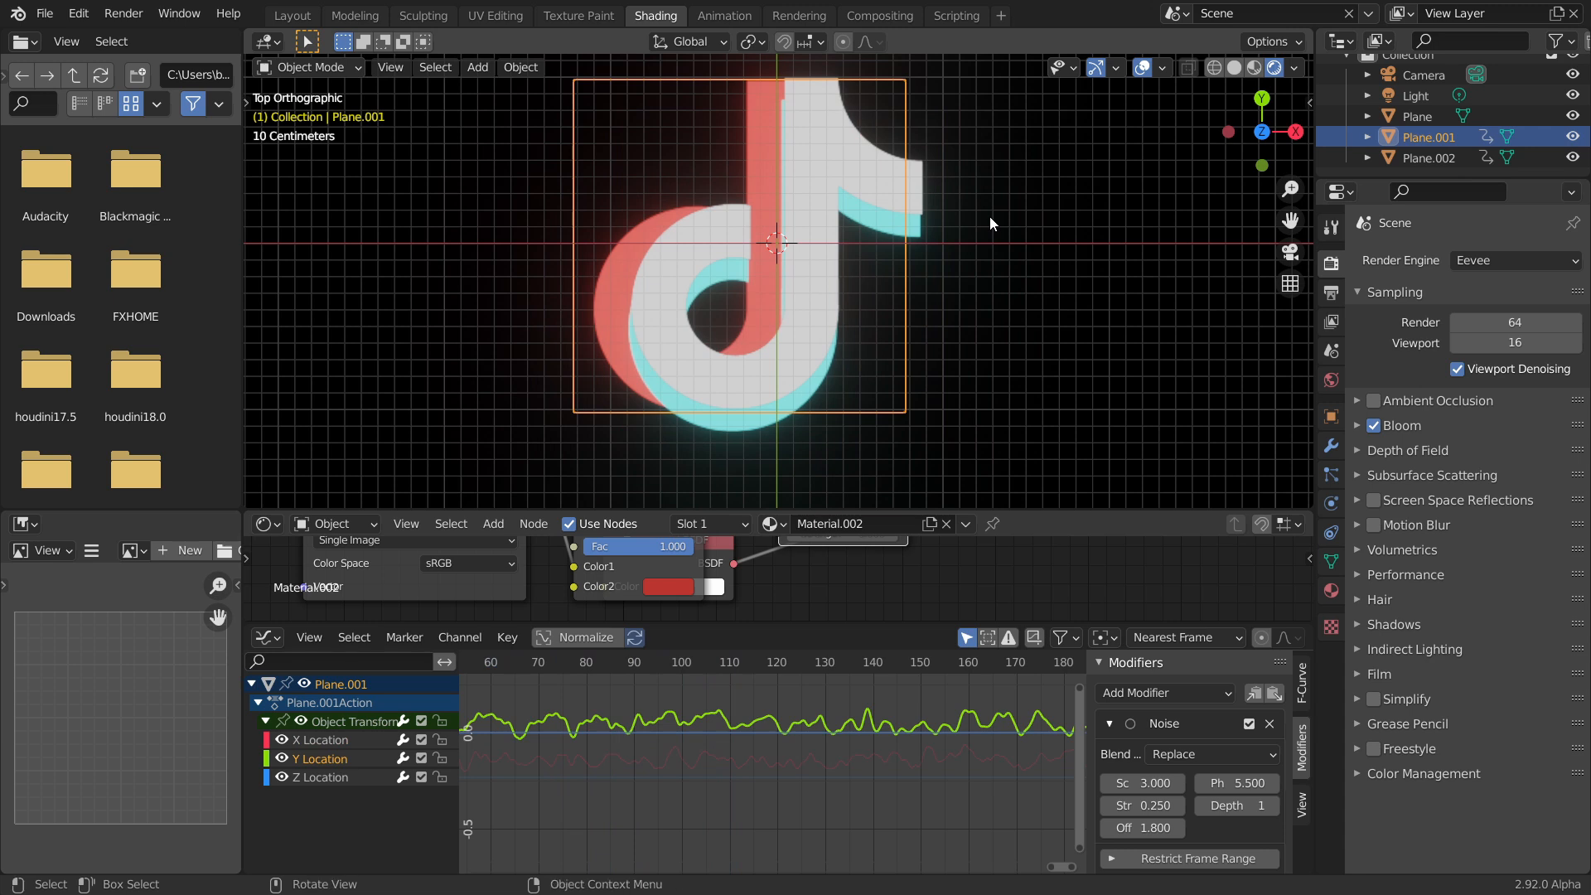
{"action": "key", "text": "g"}
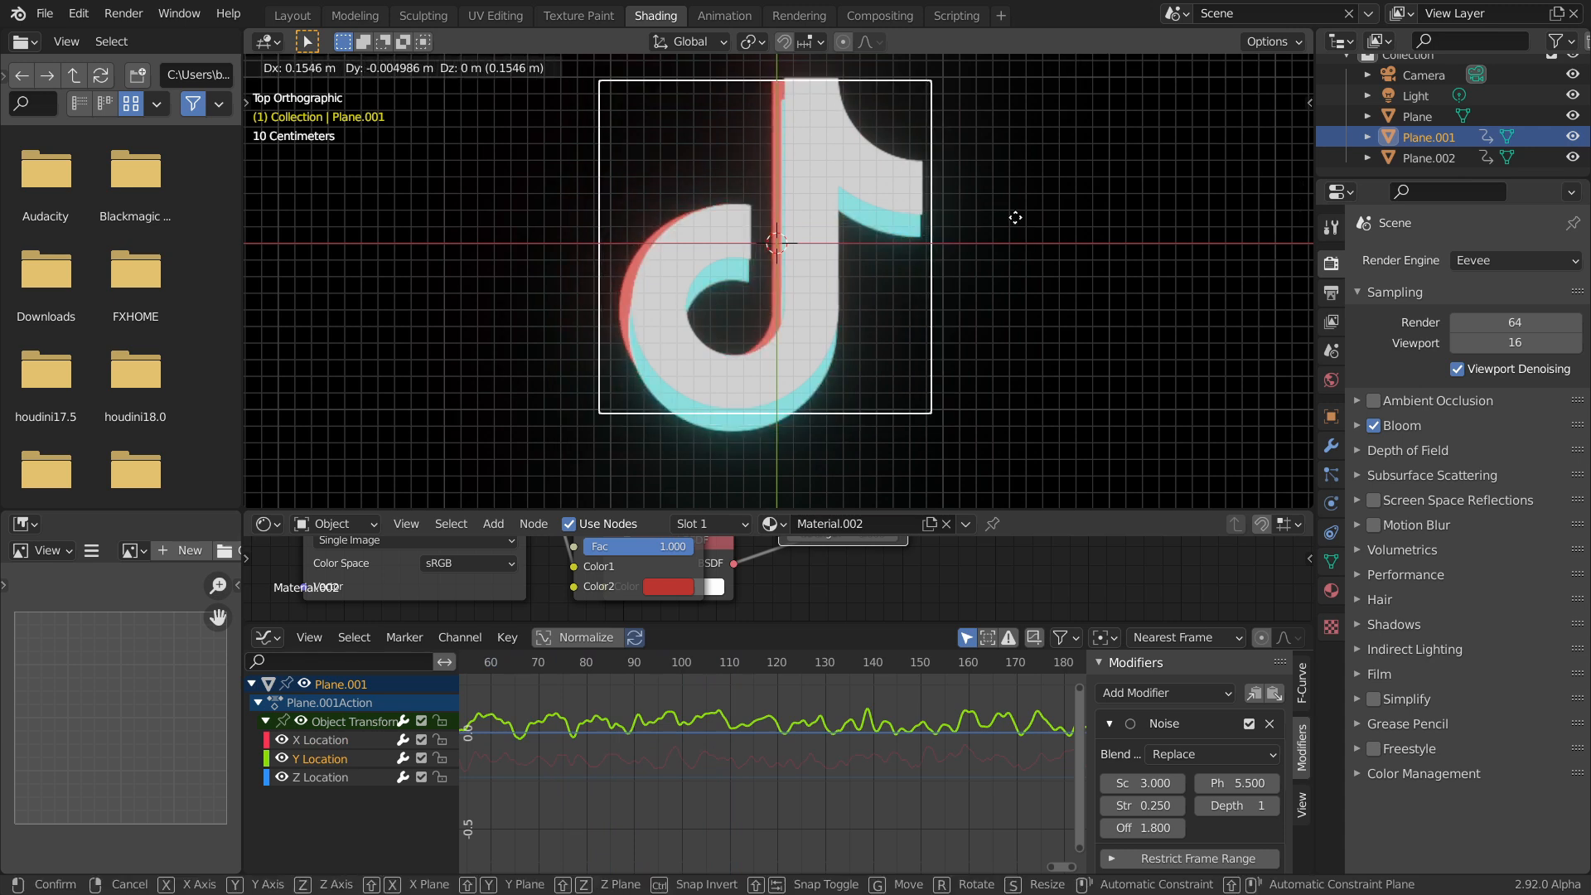
{"action": "left_click", "coordinate": [1017, 216]}
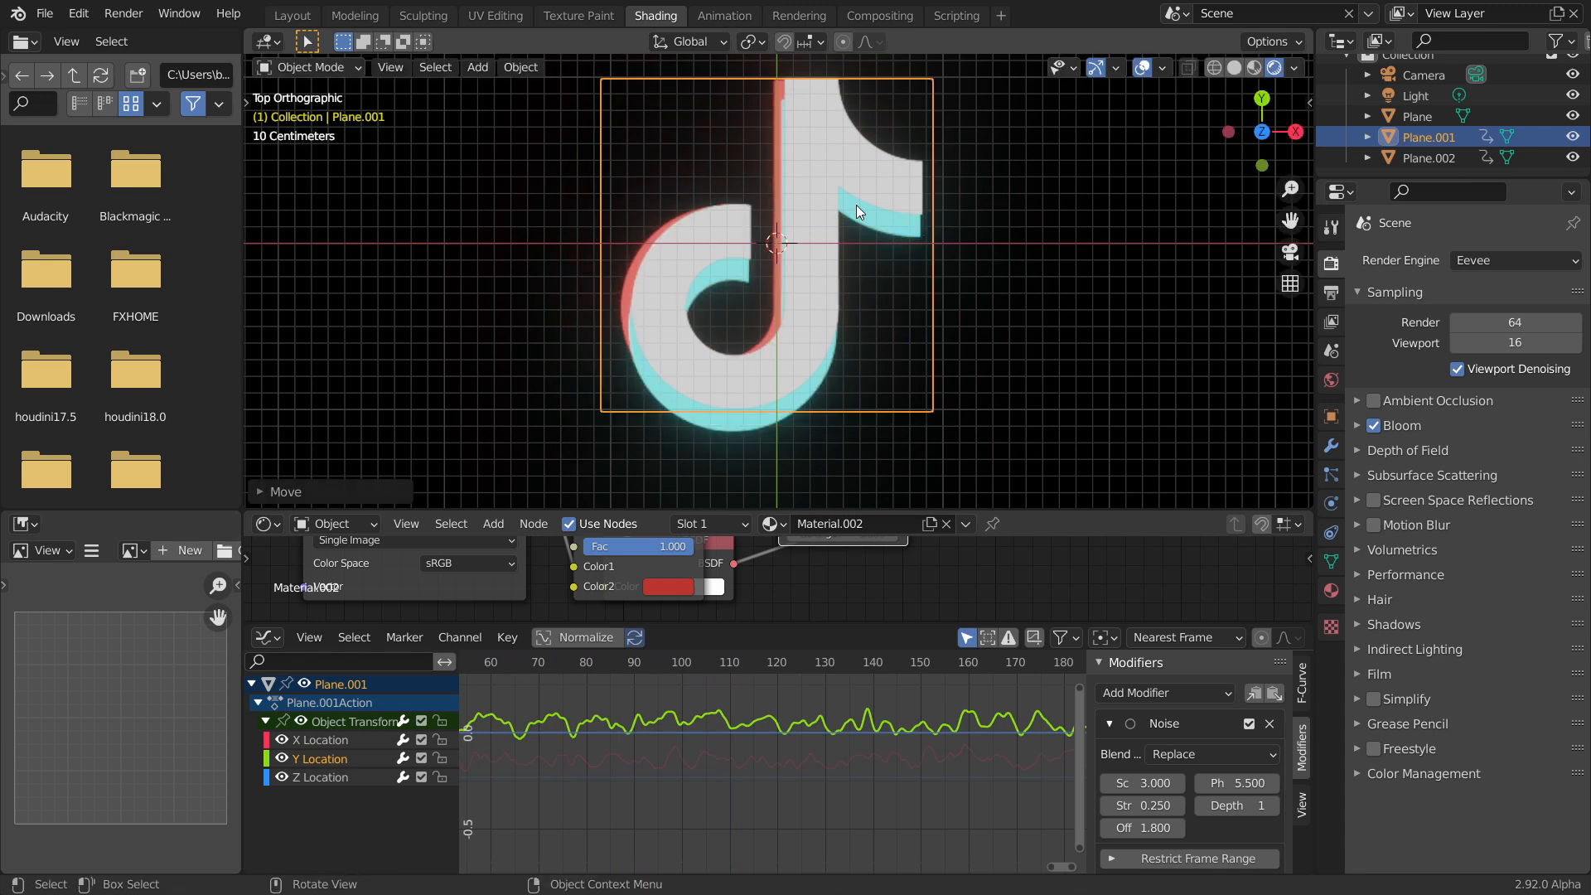
{"action": "key", "text": "i"}
{"action": "left_click", "coordinate": [872, 251]}
{"action": "key", "text": "space"}
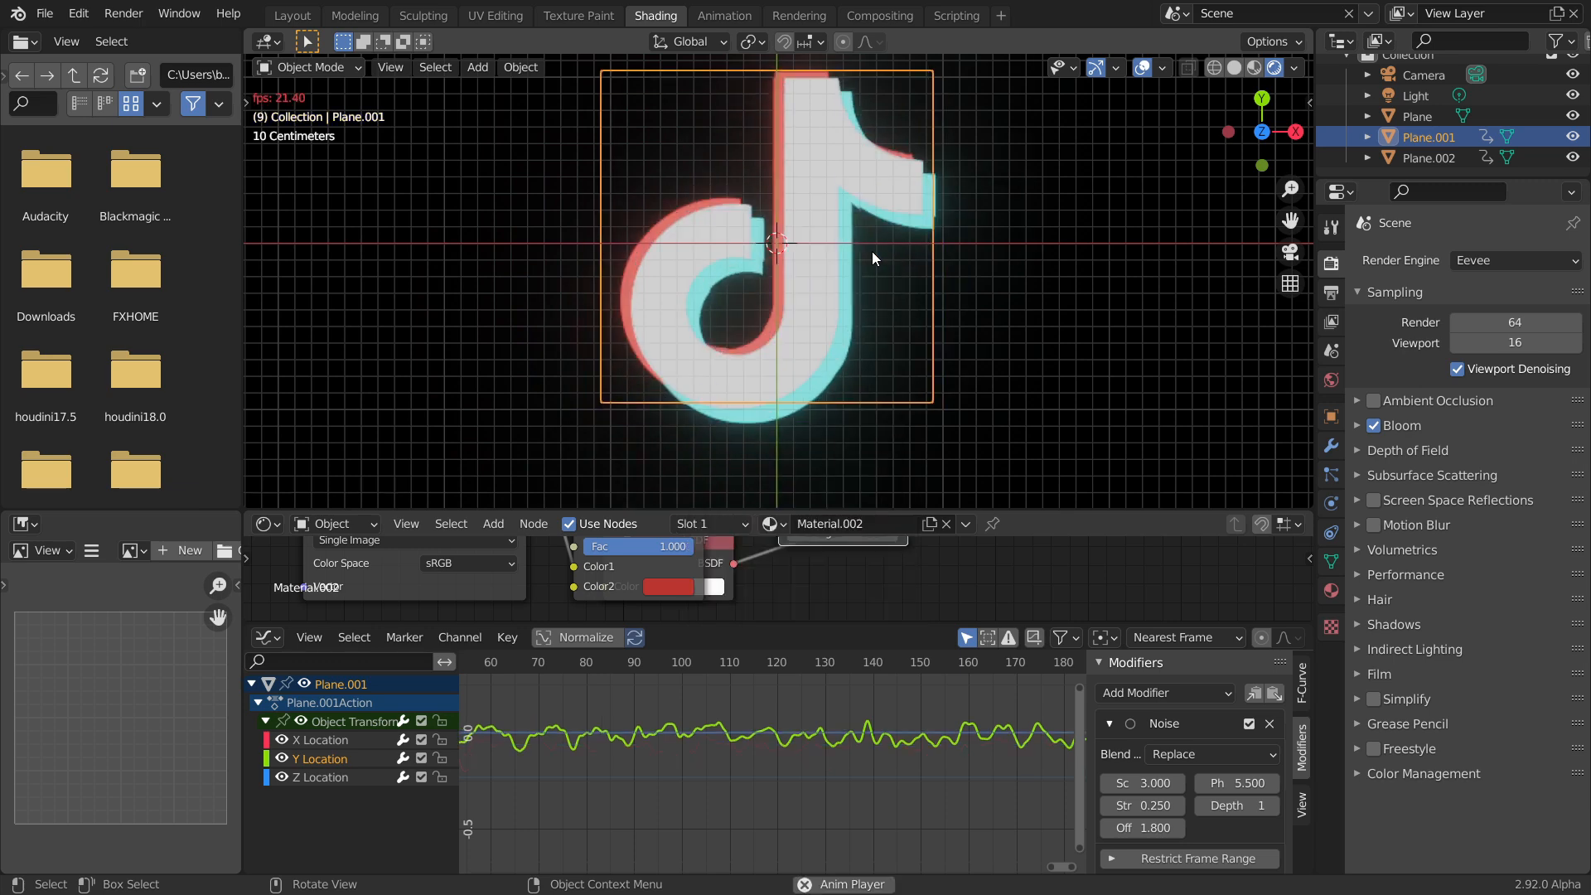
- Deselect everything, hide the viewport overlays, and set the Bloom Threshold to 0 while viewing the playing logo
{"action": "left_click", "coordinate": [1056, 282]}
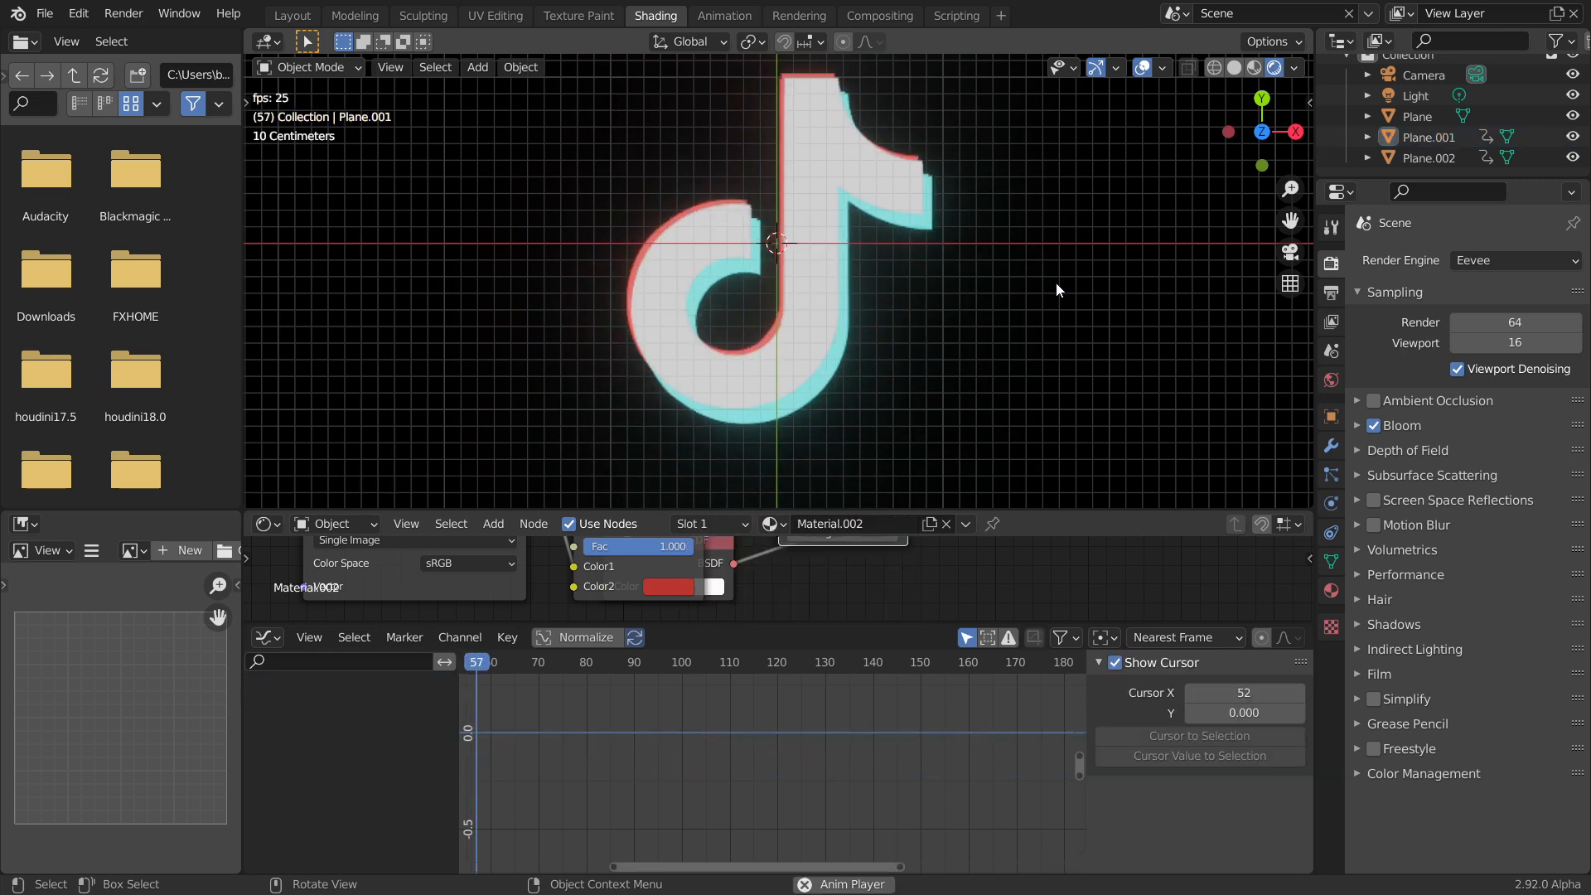
{"action": "left_click", "coordinate": [1142, 68]}
{"action": "left_click", "coordinate": [1420, 422]}
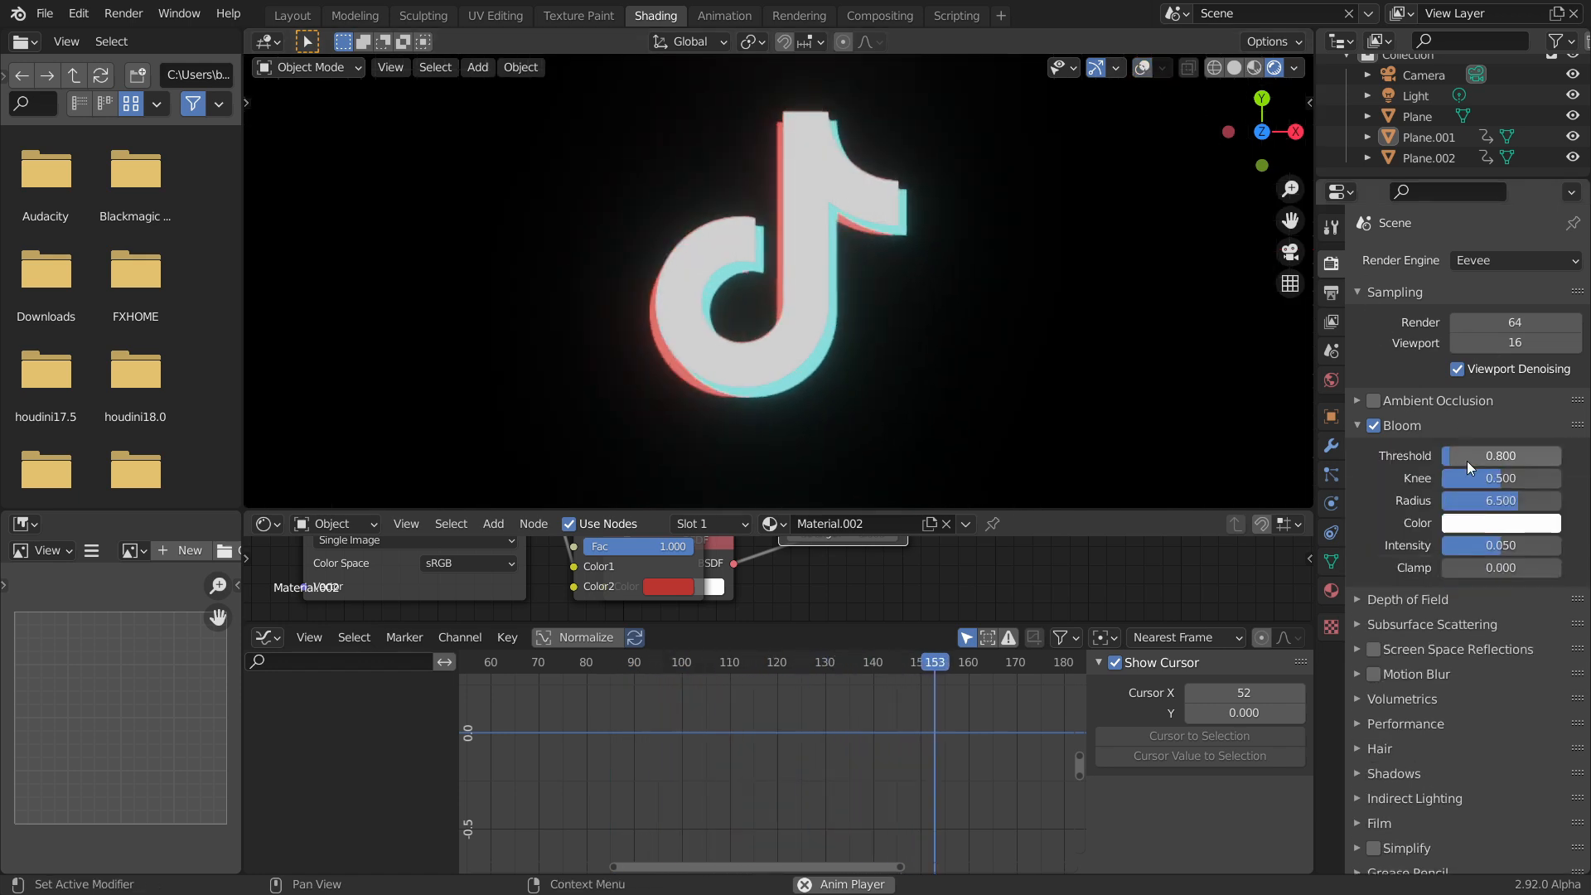
{"action": "left_click_drag", "start_coordinate": [1484, 457], "coordinate": [1465, 457]}
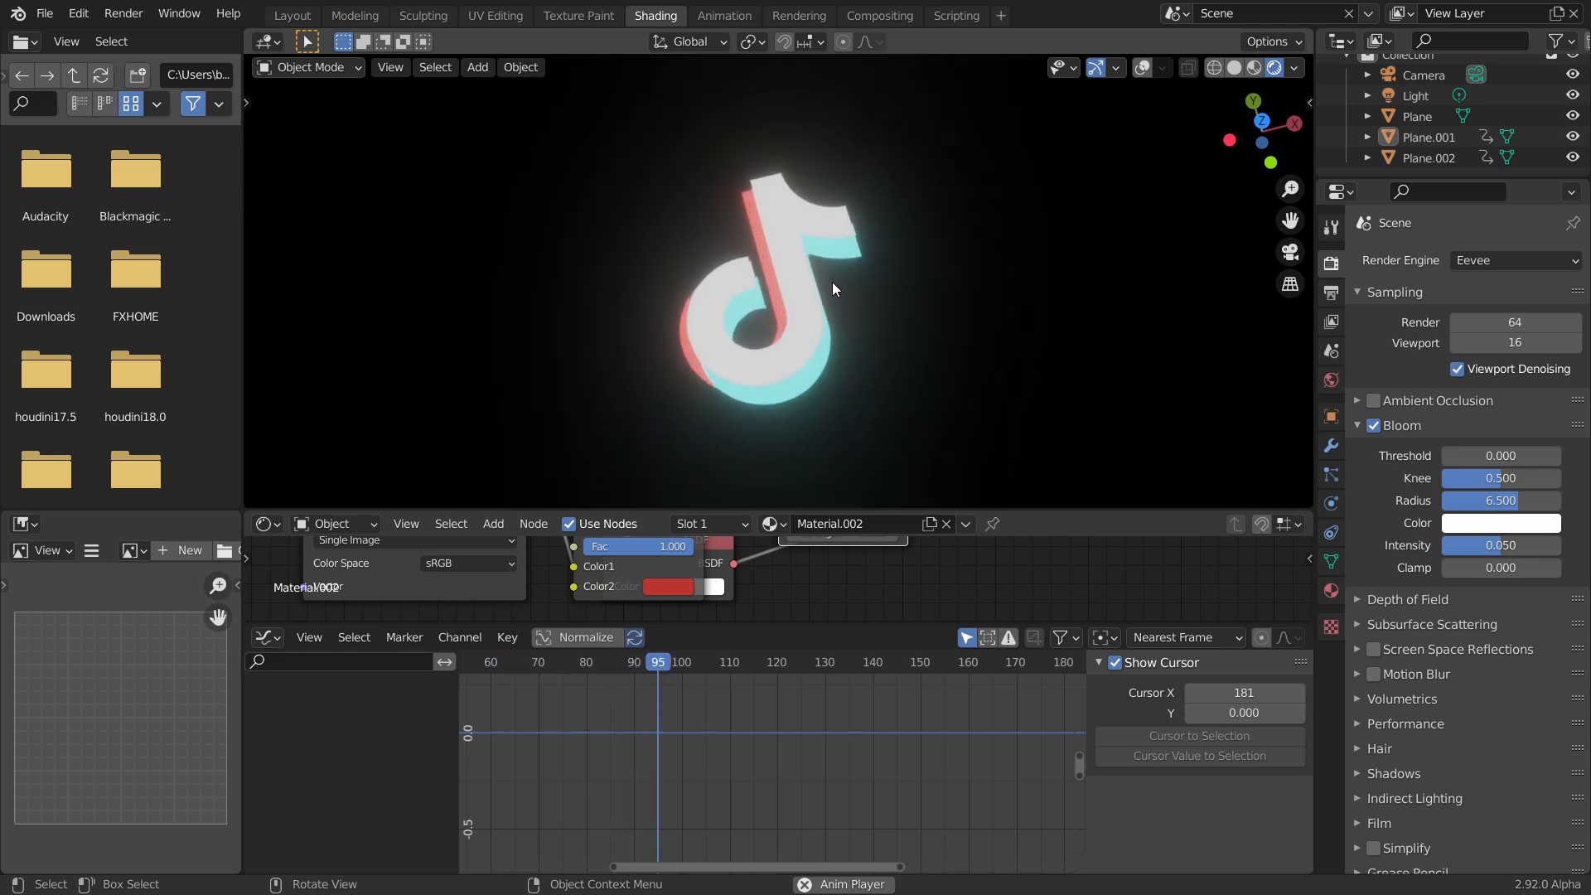
{"action": "middle_click_drag", "start_coordinate": [828, 247], "coordinate": [794, 325]}
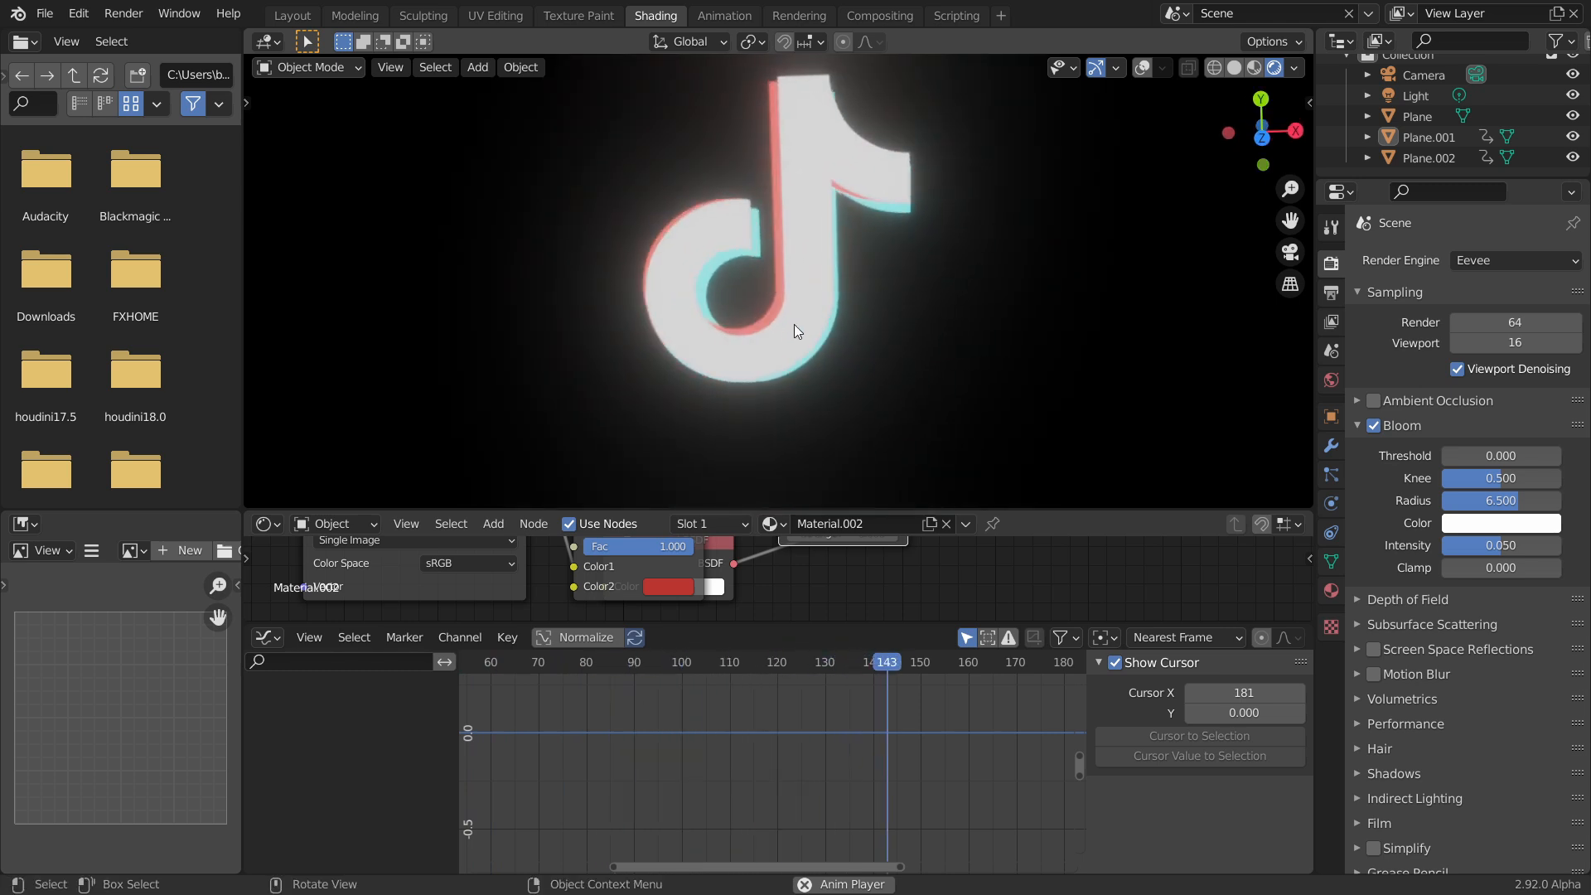